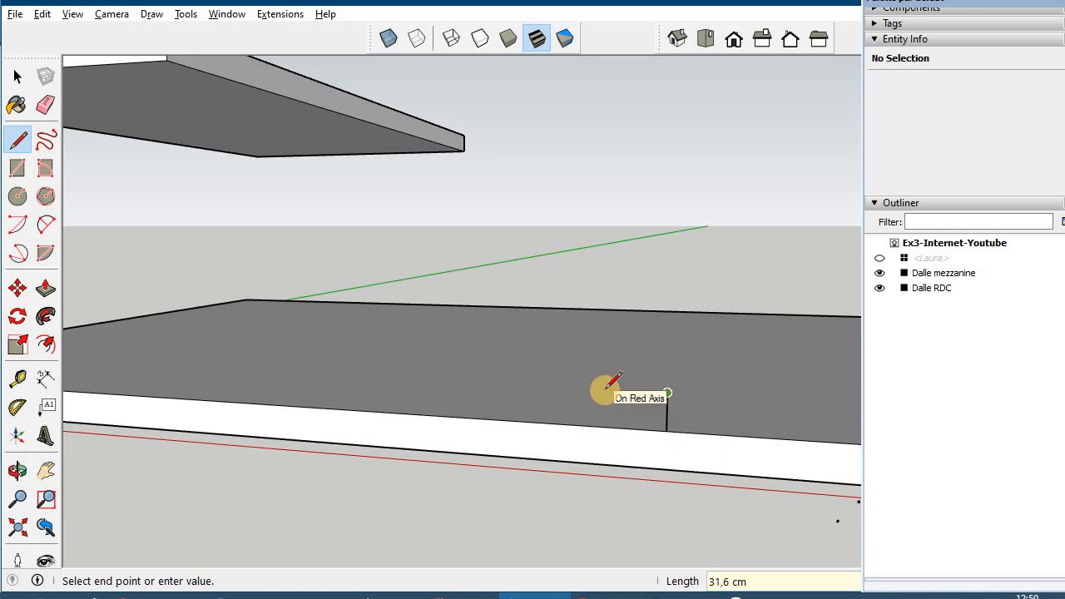
Complete the first stair step with a 24 cm tread line along the red axis, and copy the riser and tread end to end x10
{"action": "left_click", "coordinate": [605, 389]}
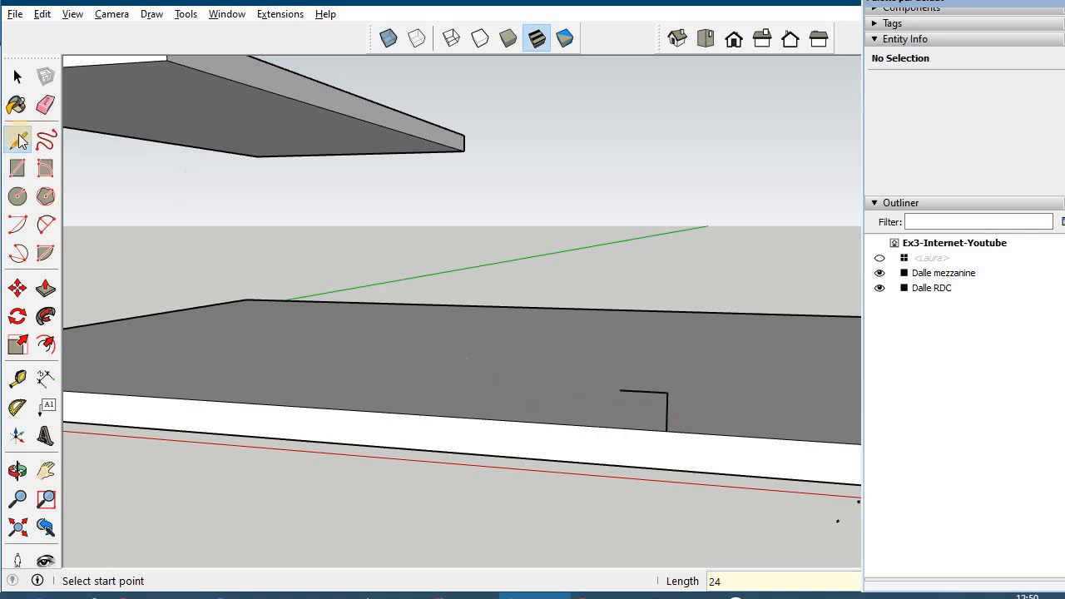
{"action": "key", "text": "space"}
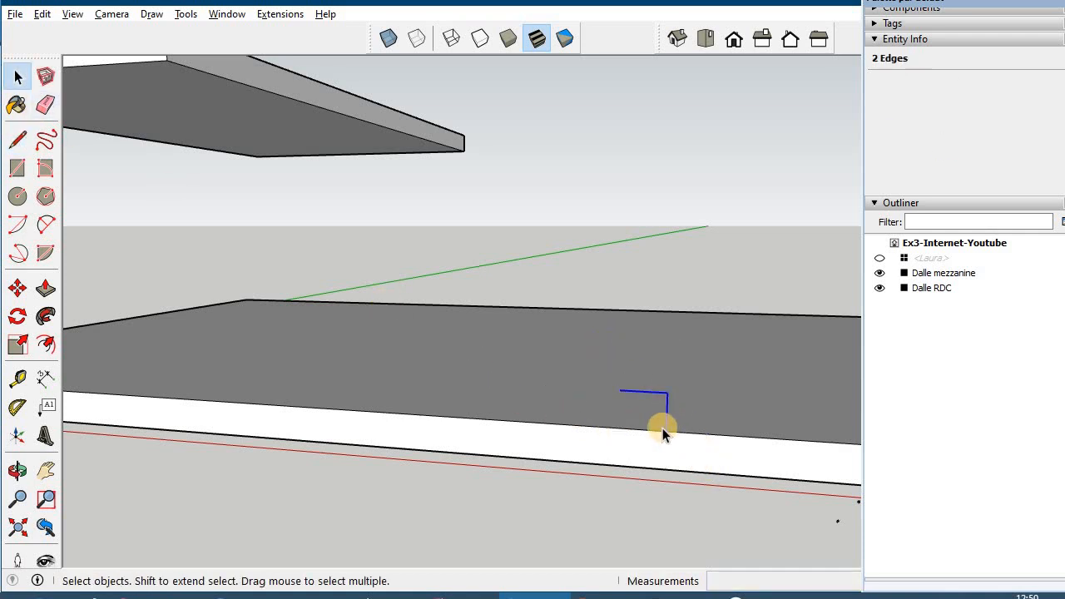
{"action": "left_click", "coordinate": [17, 287]}
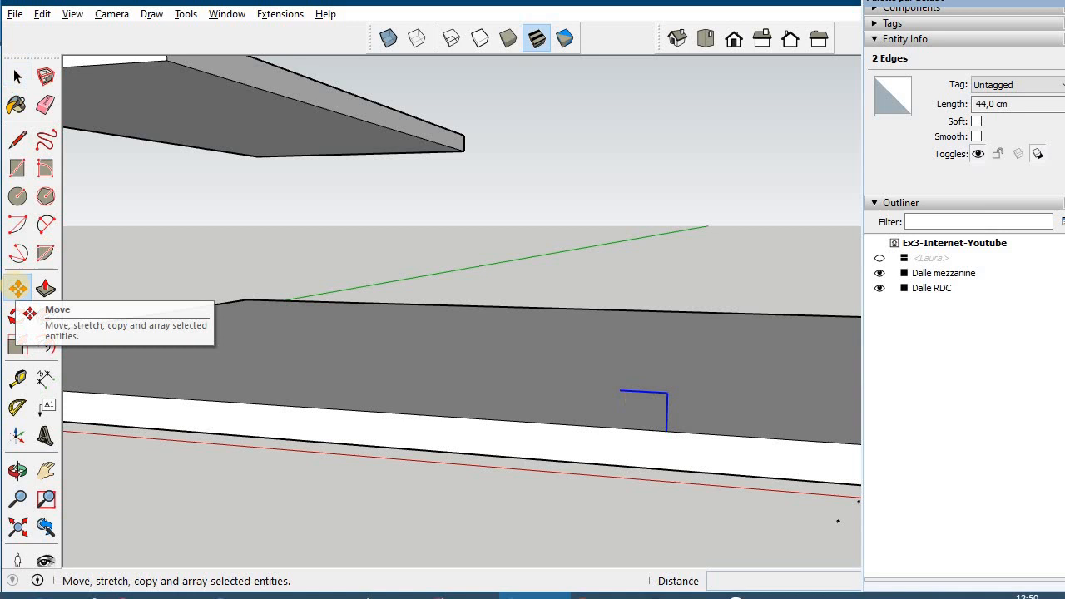
{"action": "left_click", "coordinate": [665, 427]}
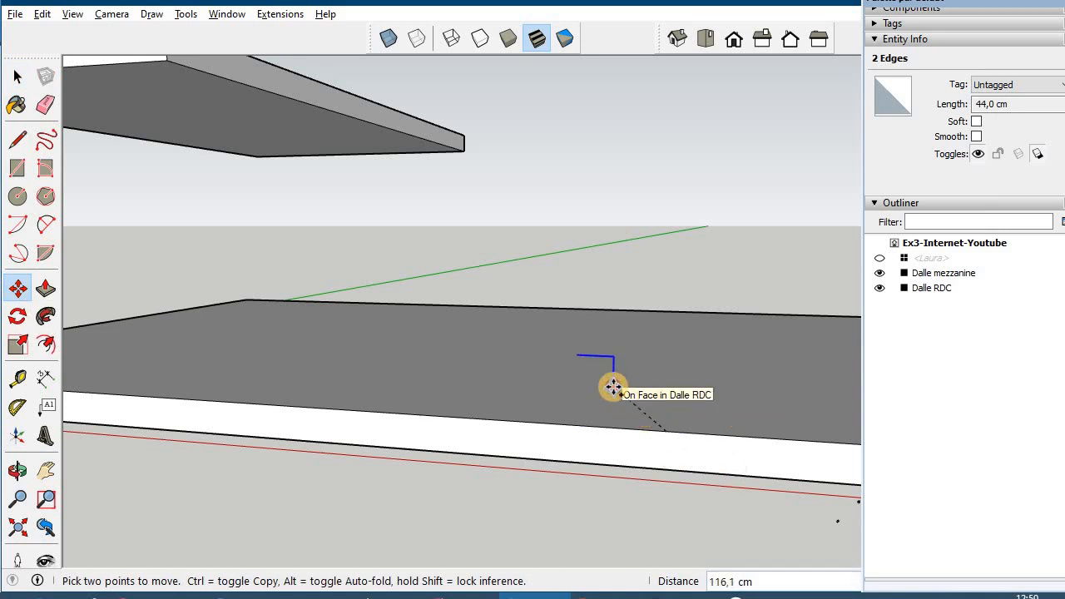
{"action": "key", "text": "ctrl"}
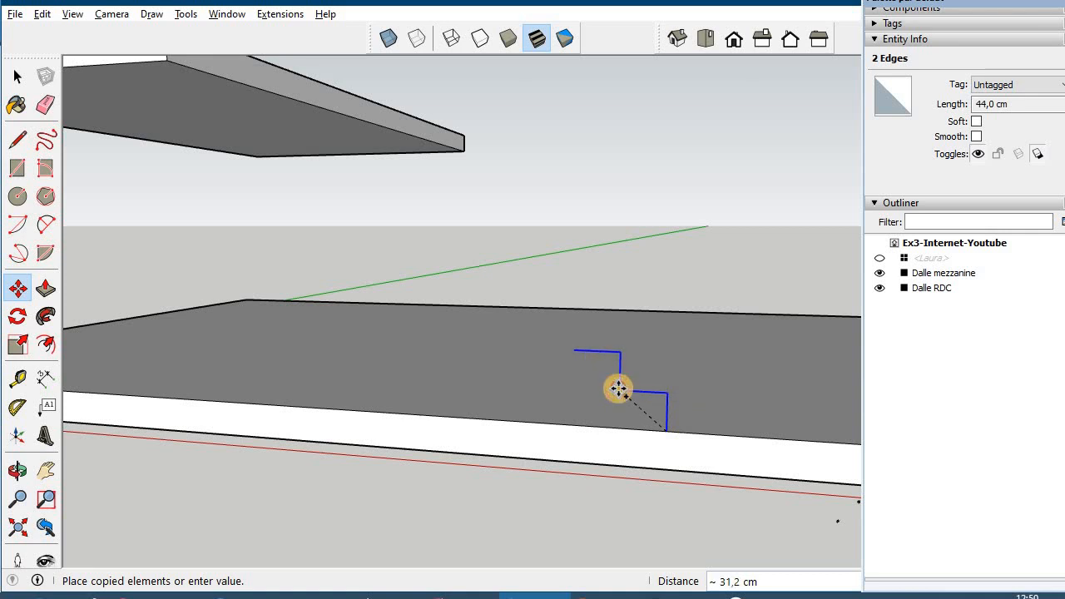
{"action": "left_click", "coordinate": [618, 388]}
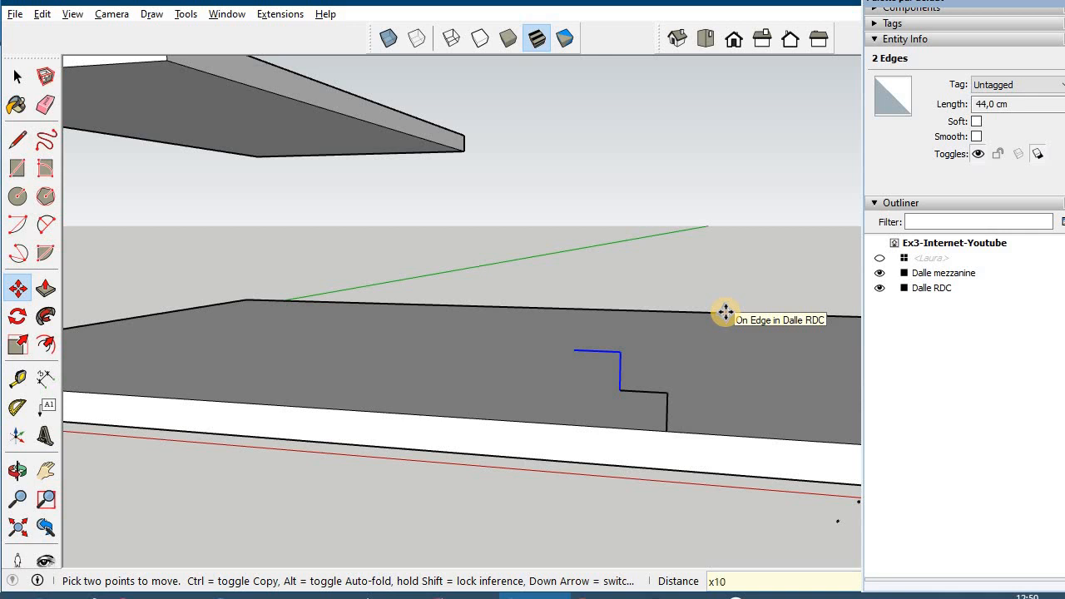
{"action": "key", "text": "Return"}
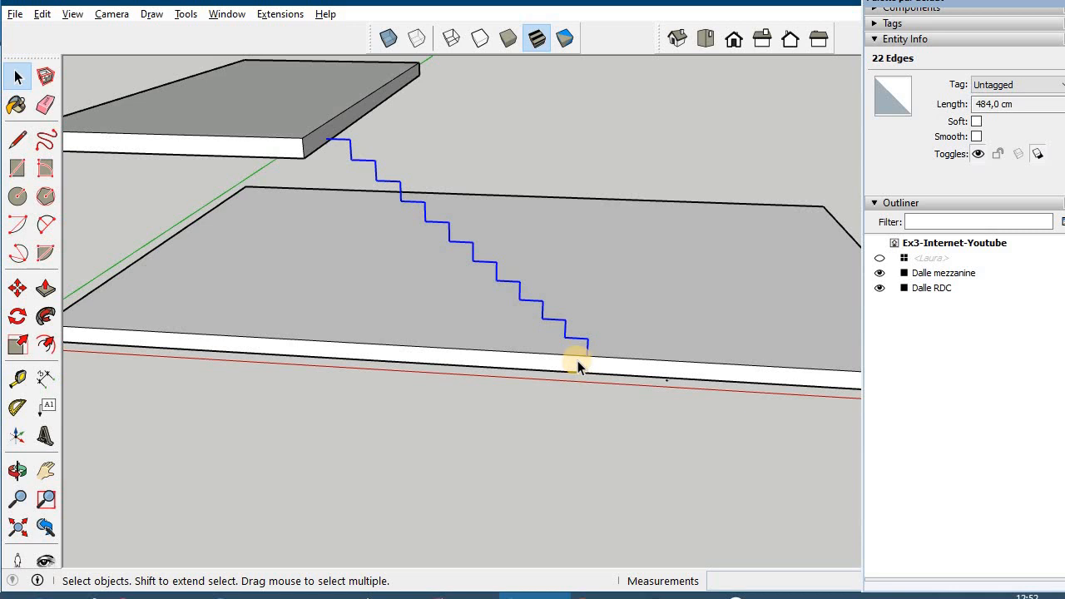
Move the whole stair outline so the end of its top tread meets the upper front corner of the mezzanine slab
{"action": "key", "text": "m"}
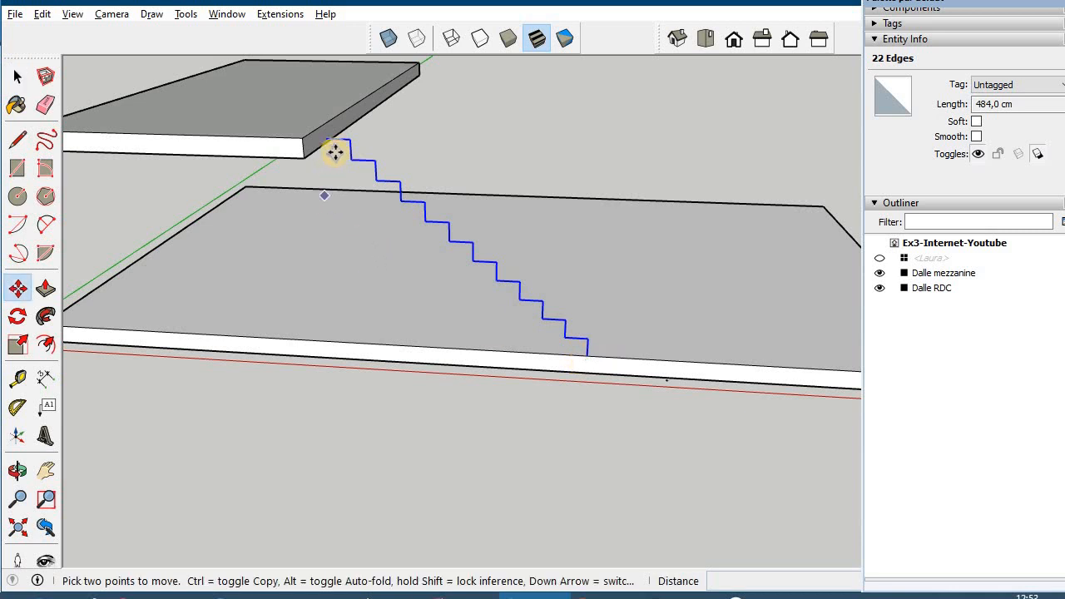
{"action": "middle_click_drag", "start_coordinate": [375, 216], "coordinate": [342, 140]}
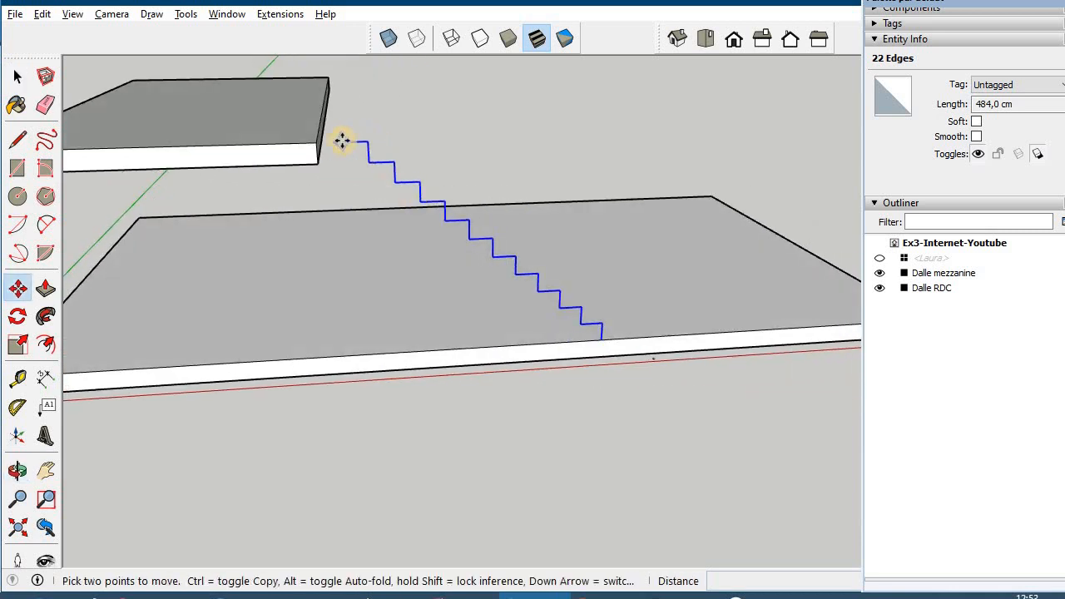
{"action": "left_click_drag", "start_coordinate": [342, 140], "coordinate": [320, 143]}
Close the stair profile with a 24 cm line at its foot and a diagonal from the mezzanine slab's lower corner to that line's end
{"action": "left_click", "coordinate": [18, 139]}
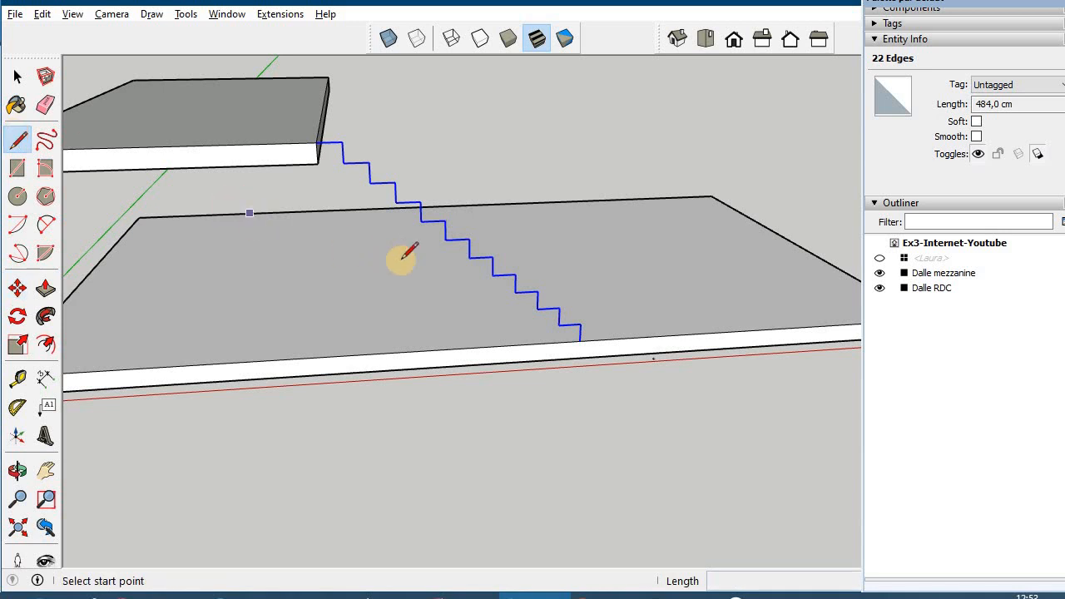
{"action": "left_click", "coordinate": [580, 340]}
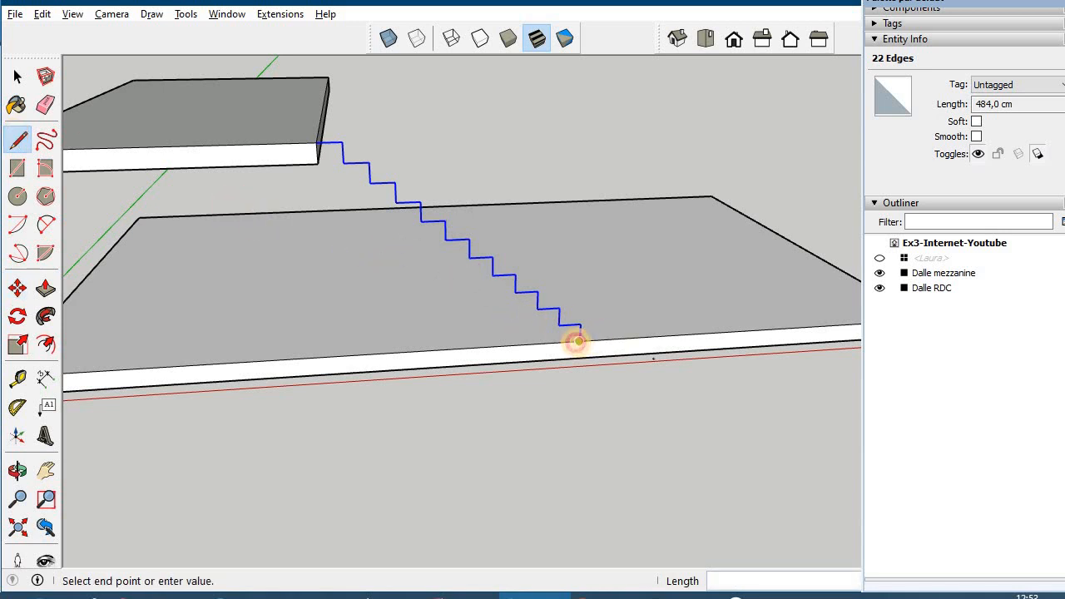
{"action": "left_click", "coordinate": [566, 342]}
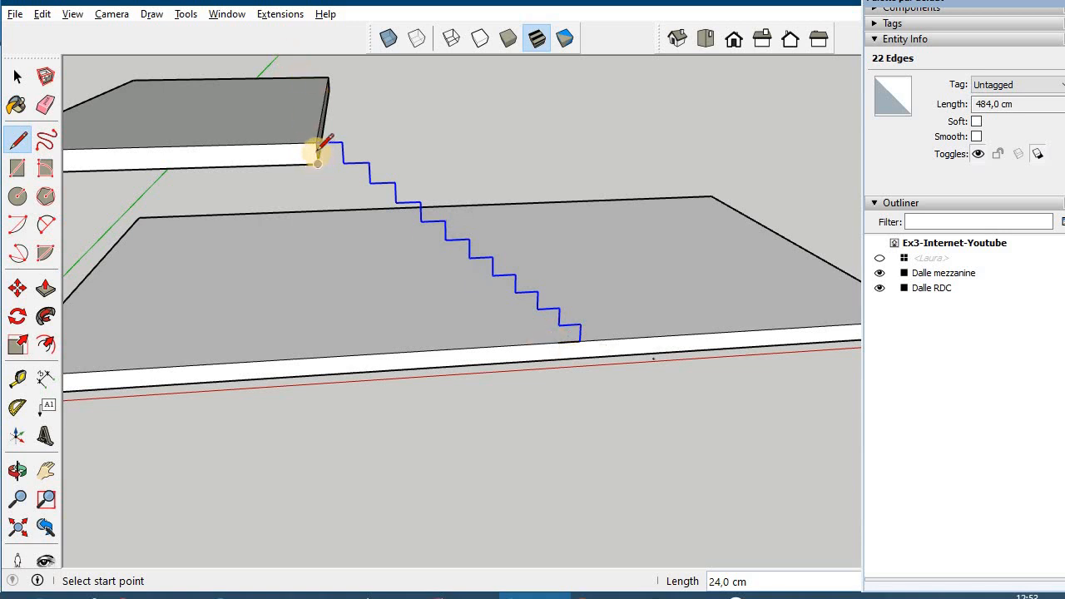
{"action": "left_click", "coordinate": [318, 143]}
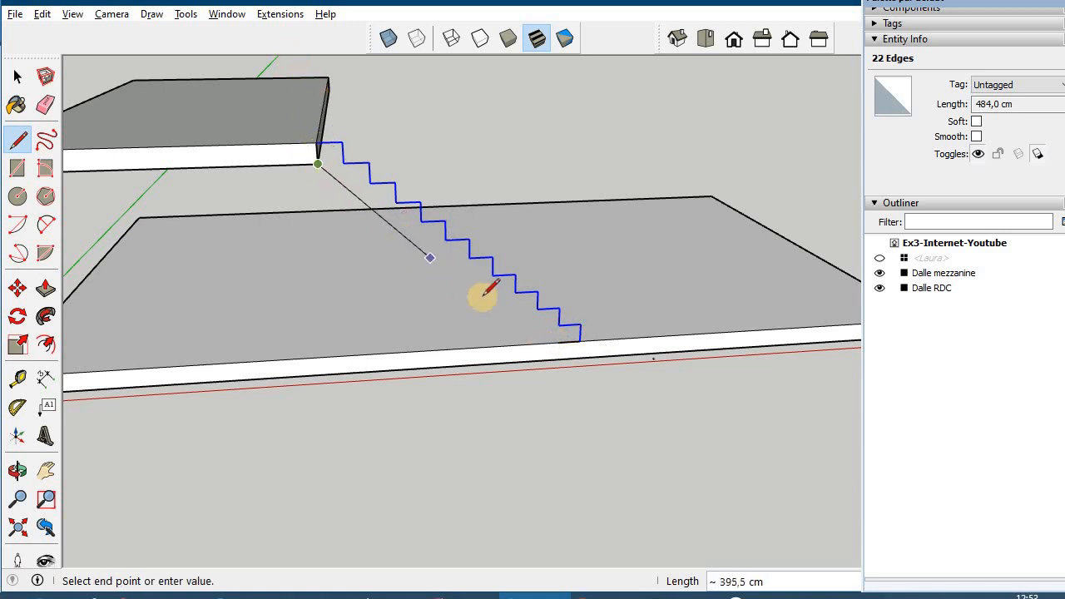
{"action": "left_click", "coordinate": [556, 336]}
Push/Pull the stair profile to a width of 80 cm
{"action": "mouse_move", "coordinate": [556, 336]}
{"action": "middle_mouse_down"}
{"action": "mouse_move", "coordinate": [447, 338]}
{"action": "mouse_move", "coordinate": [292, 421]}
{"action": "mouse_move", "coordinate": [370, 346]}
{"action": "mouse_move", "coordinate": [405, 374]}
{"action": "middle_mouse_up"}
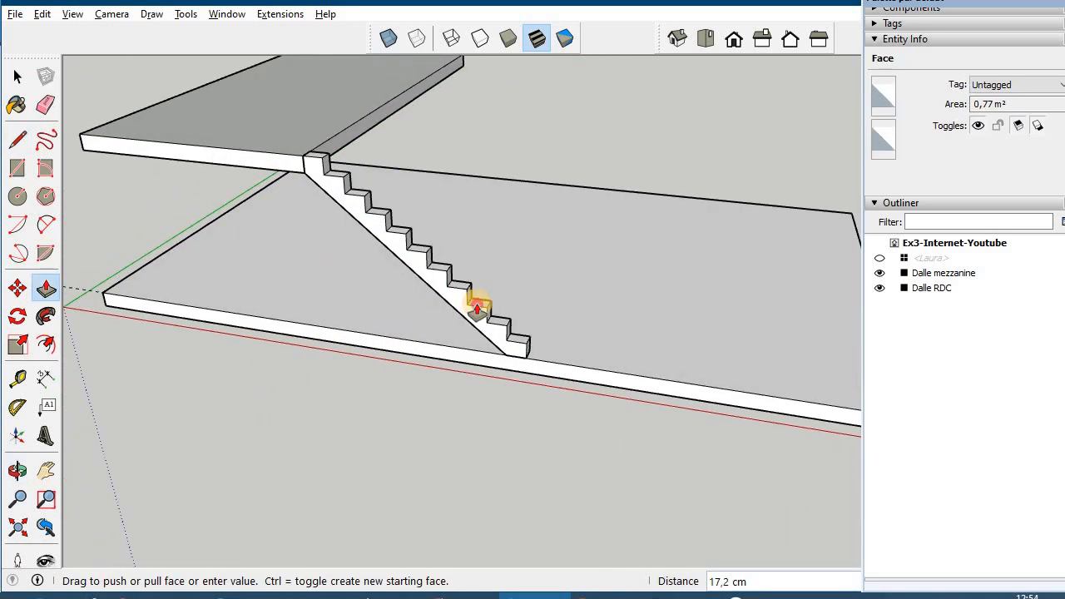
{"action": "left_click_drag", "start_coordinate": [477, 310], "coordinate": [497, 277]}
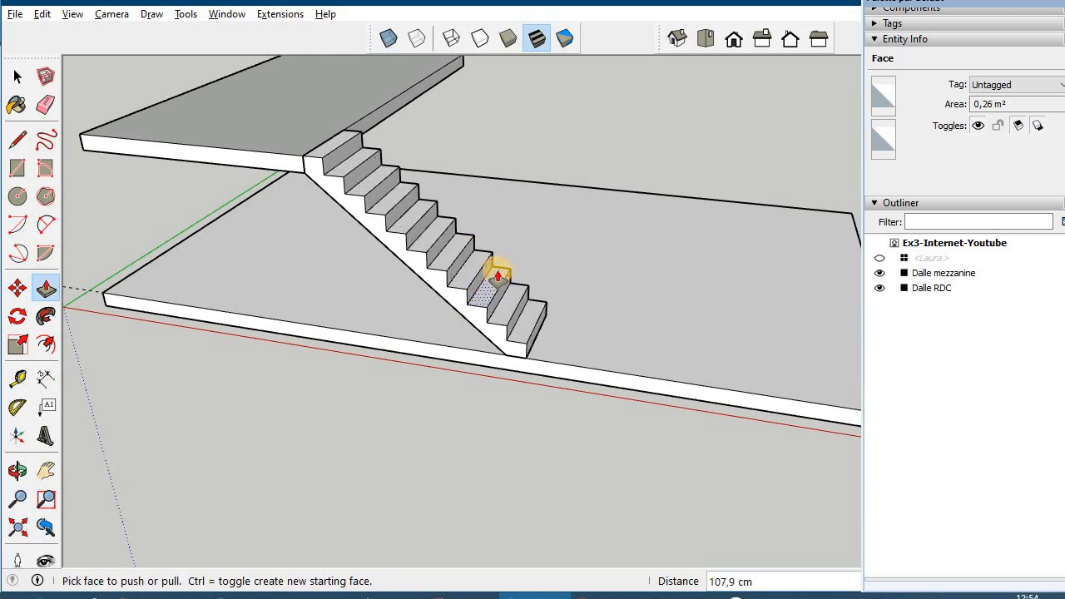
{"action": "type", "text": "80"}
{"action": "key", "text": "Return"}
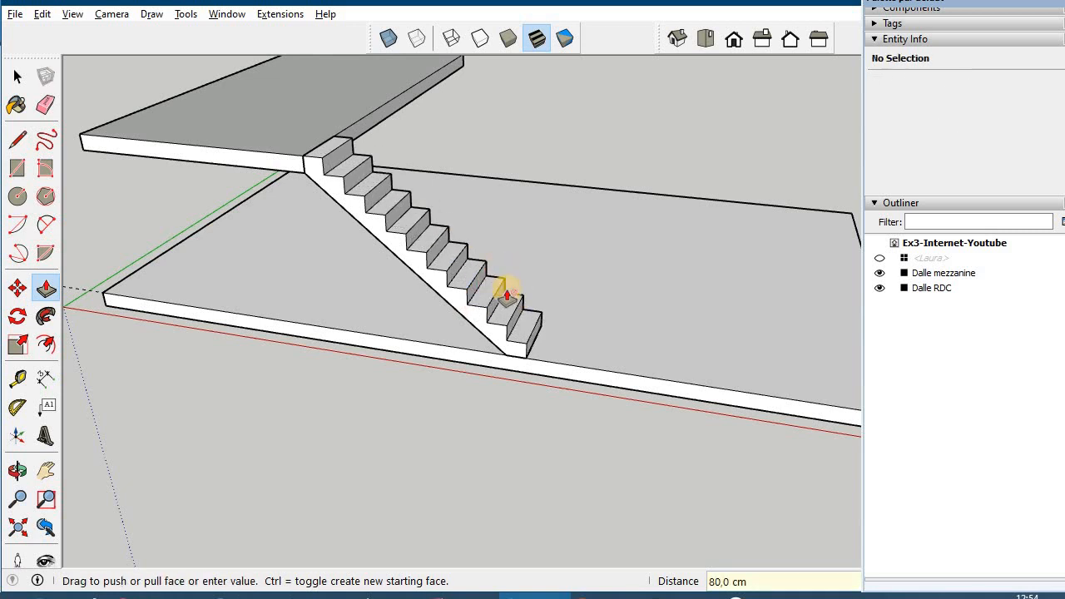
Select the entire staircase, make it a group and name the group Escalier
{"action": "mouse_move", "coordinate": [554, 305]}
{"action": "middle_mouse_down"}
{"action": "mouse_move", "coordinate": [376, 314]}
{"action": "mouse_move", "coordinate": [519, 236]}
{"action": "mouse_move", "coordinate": [466, 316]}
{"action": "mouse_move", "coordinate": [502, 302]}
{"action": "mouse_move", "coordinate": [567, 318]}
{"action": "mouse_move", "coordinate": [549, 317]}
{"action": "middle_mouse_up"}
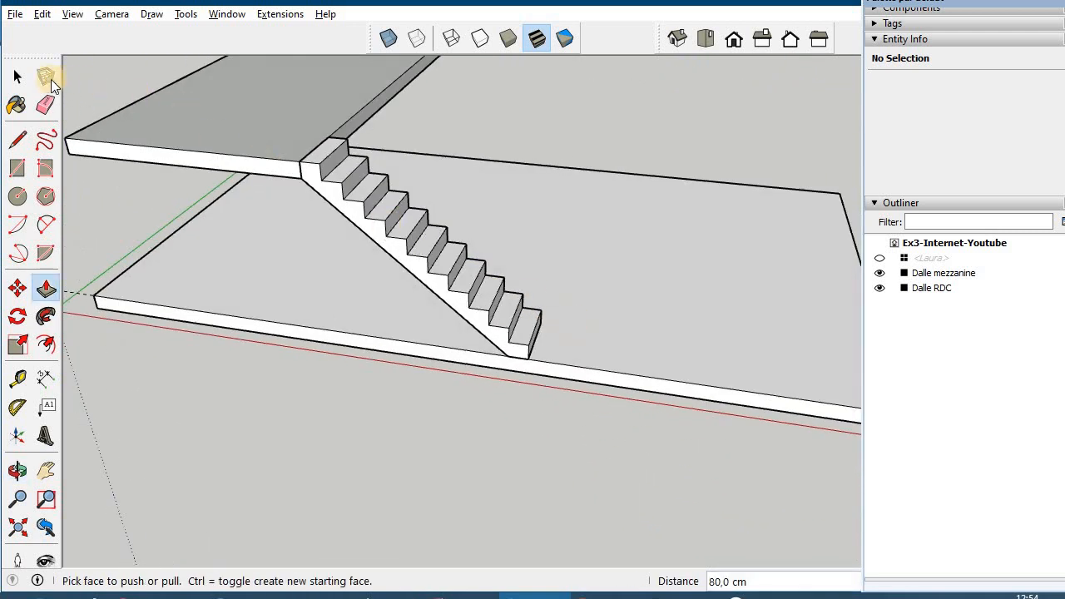
{"action": "left_click", "coordinate": [18, 76]}
{"action": "left_click_drag", "start_coordinate": [583, 386], "coordinate": [590, 381]}
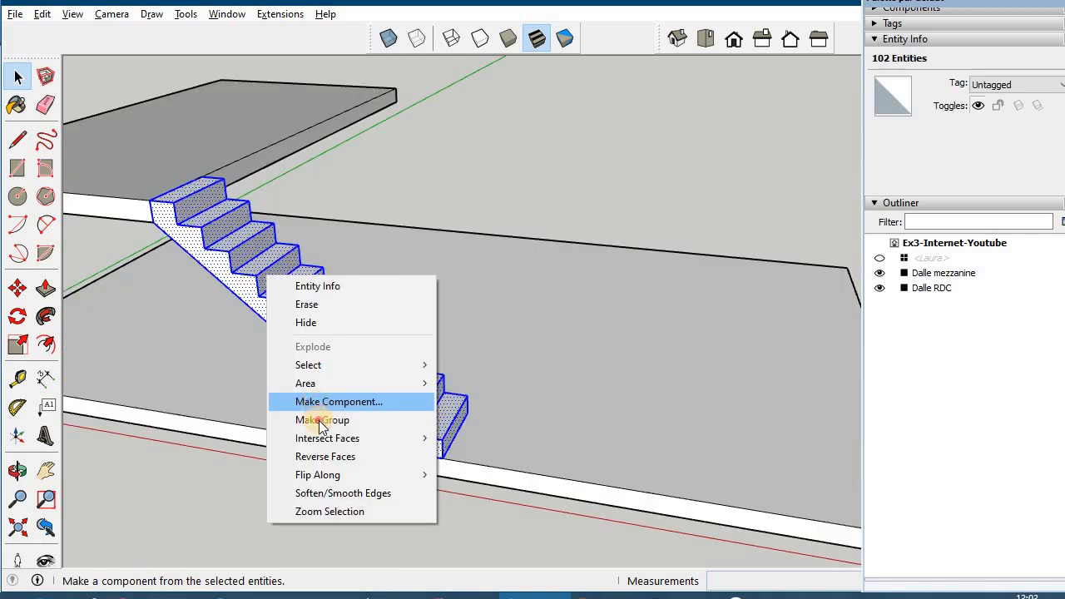
{"action": "left_click", "coordinate": [321, 420]}
{"action": "left_click", "coordinate": [928, 304]}
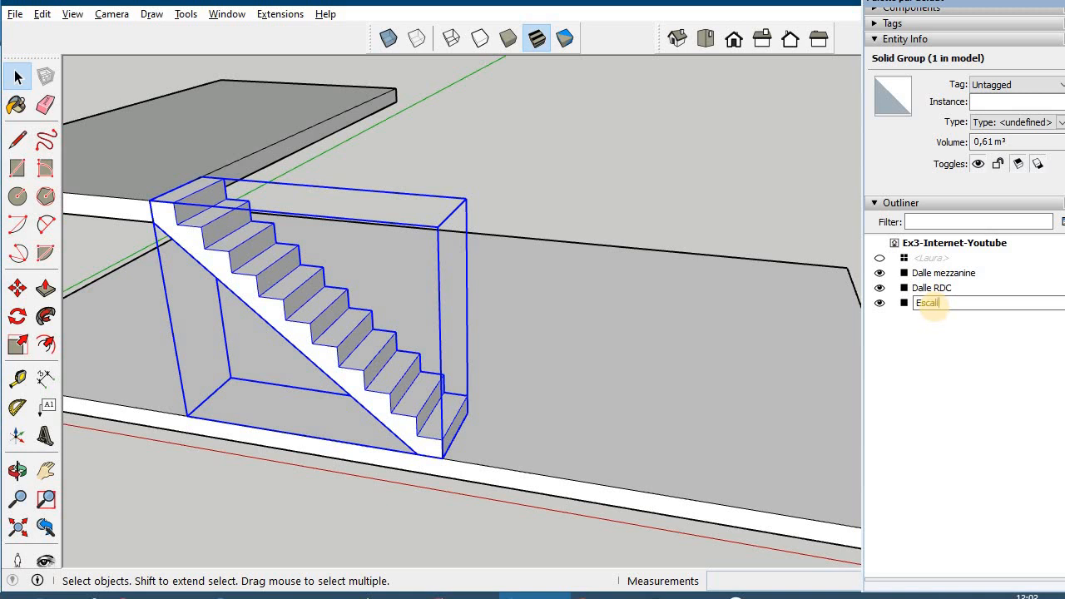
{"action": "left_click", "coordinate": [1033, 387]}
Draw a 4 cm line back along the lowest tread's side edge from its front corner, and a 2 cm vertical line up from its end
{"action": "scroll", "coordinate": [571, 327], "scroll_direction": "down", "scroll_amount": 1}
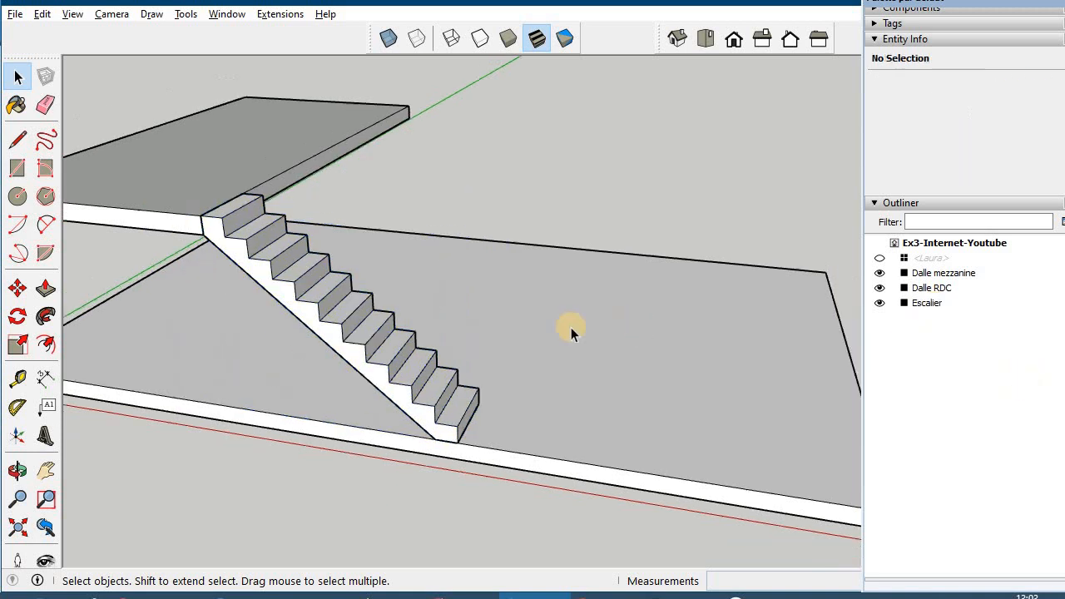
{"action": "scroll", "coordinate": [571, 327], "scroll_direction": "up", "scroll_amount": 1}
{"action": "scroll", "coordinate": [571, 328], "scroll_direction": "down", "scroll_amount": 1}
{"action": "scroll", "coordinate": [571, 327], "scroll_direction": "up", "scroll_amount": 2}
{"action": "scroll", "coordinate": [571, 327], "scroll_direction": "down", "scroll_amount": 2}
{"action": "scroll", "coordinate": [462, 429], "scroll_direction": "up", "scroll_amount": 3}
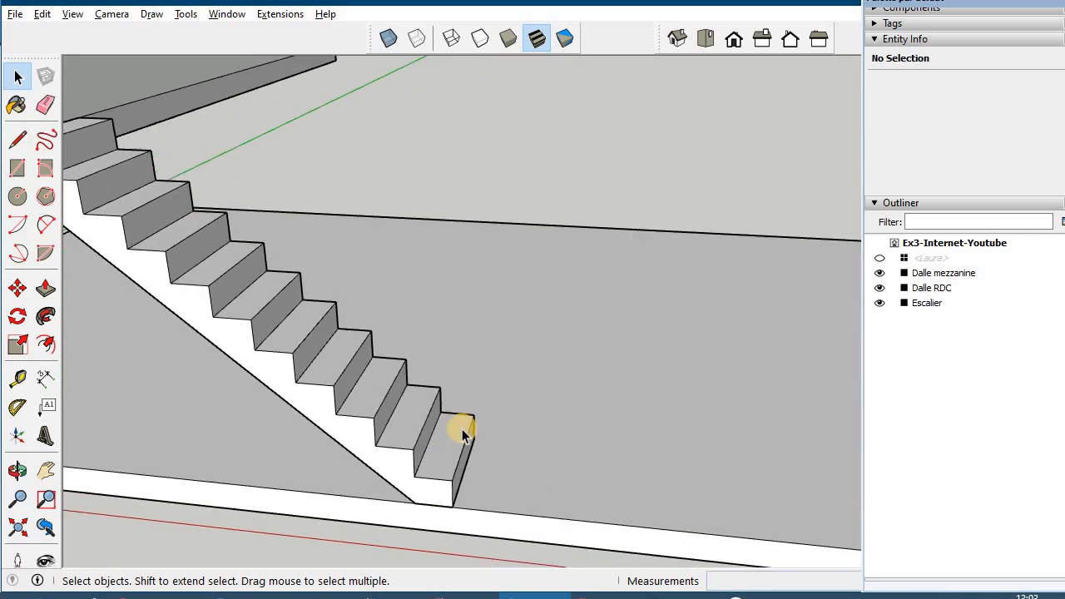
{"action": "middle_click_drag", "start_coordinate": [487, 475], "coordinate": [503, 364], "text": "shift"}
{"action": "scroll", "coordinate": [503, 362], "scroll_direction": "up", "scroll_amount": 2}
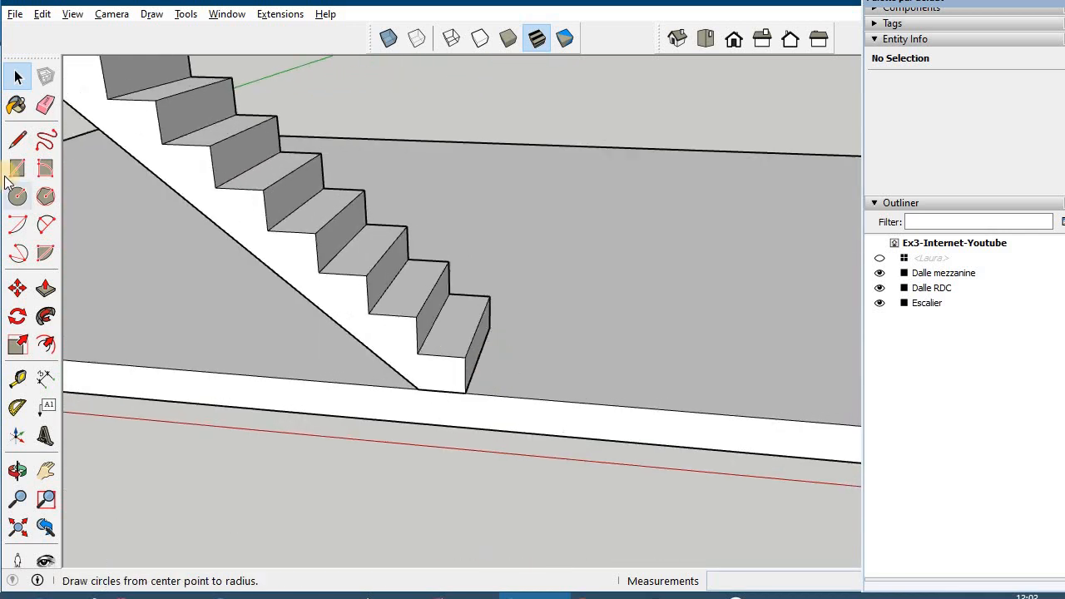
{"action": "left_click", "coordinate": [21, 145]}
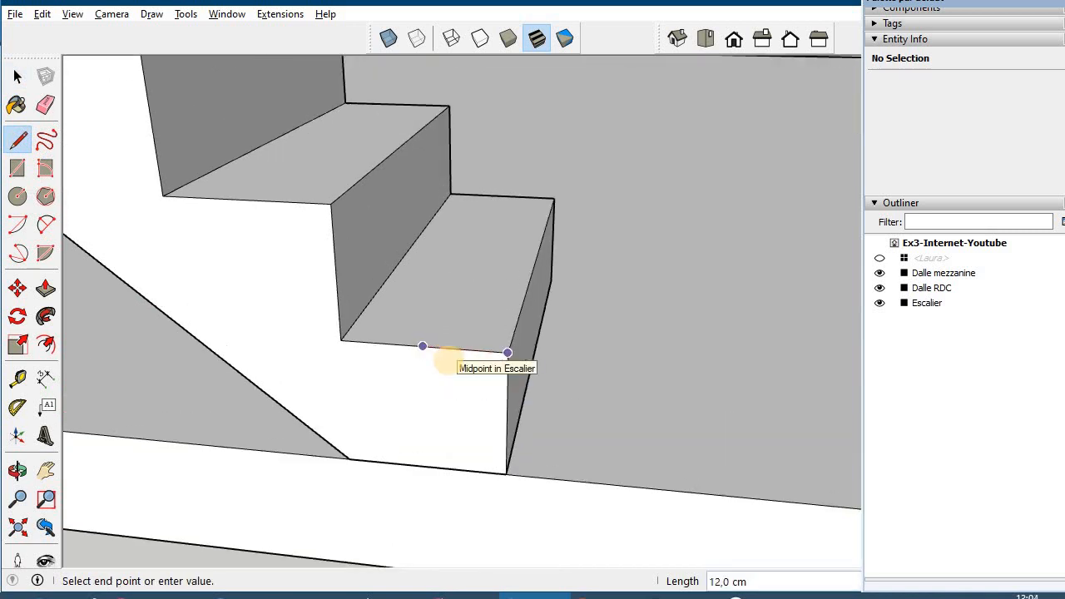
{"action": "scroll", "coordinate": [450, 360], "scroll_direction": "up", "scroll_amount": 2}
{"action": "key", "text": "Escape"}
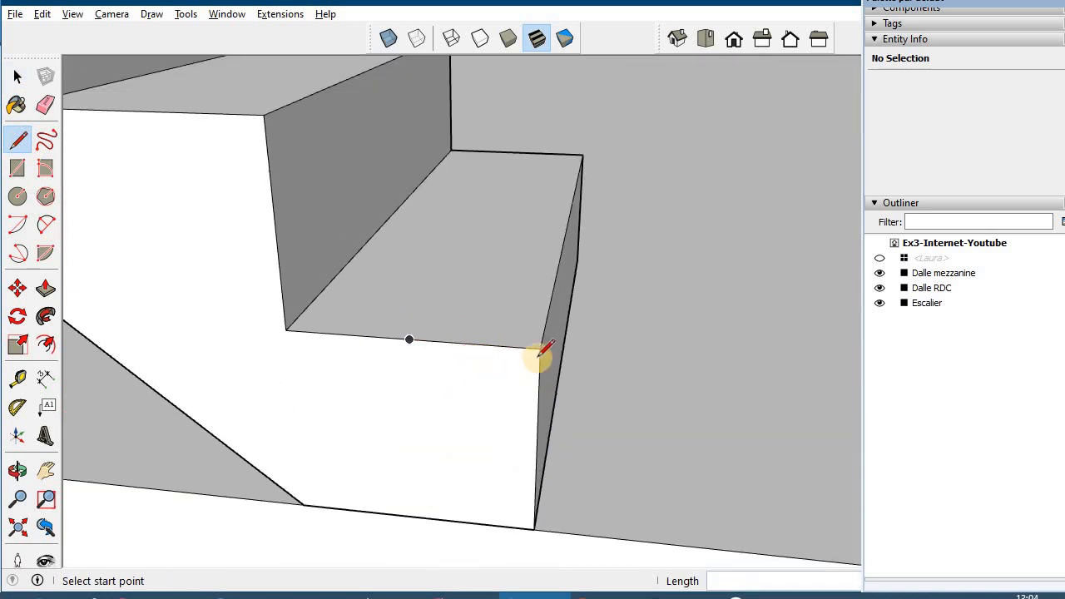
{"action": "left_click", "coordinate": [540, 349]}
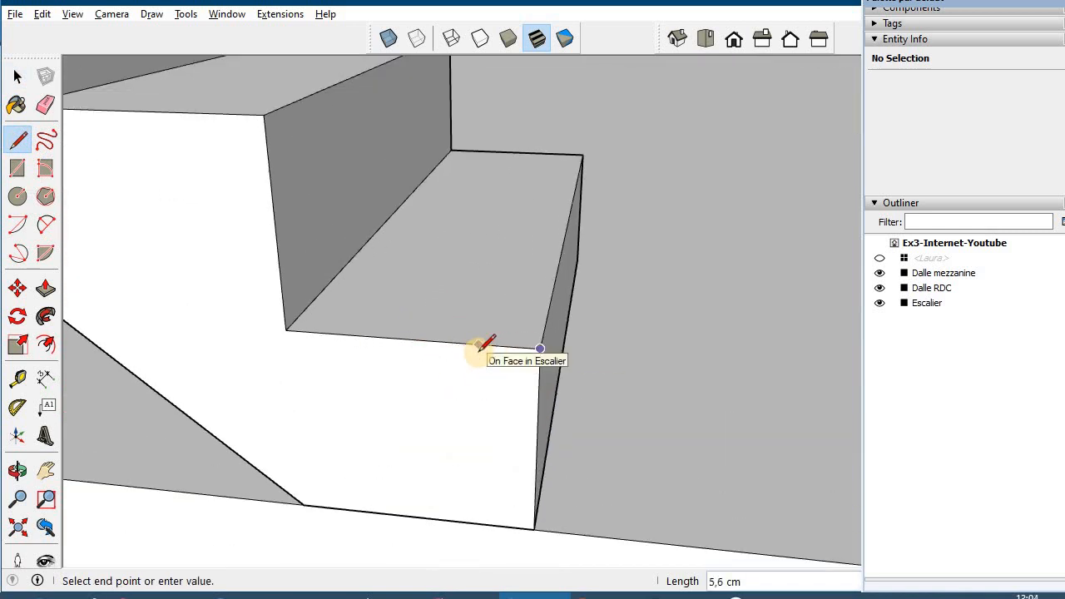
{"action": "left_click", "coordinate": [481, 346]}
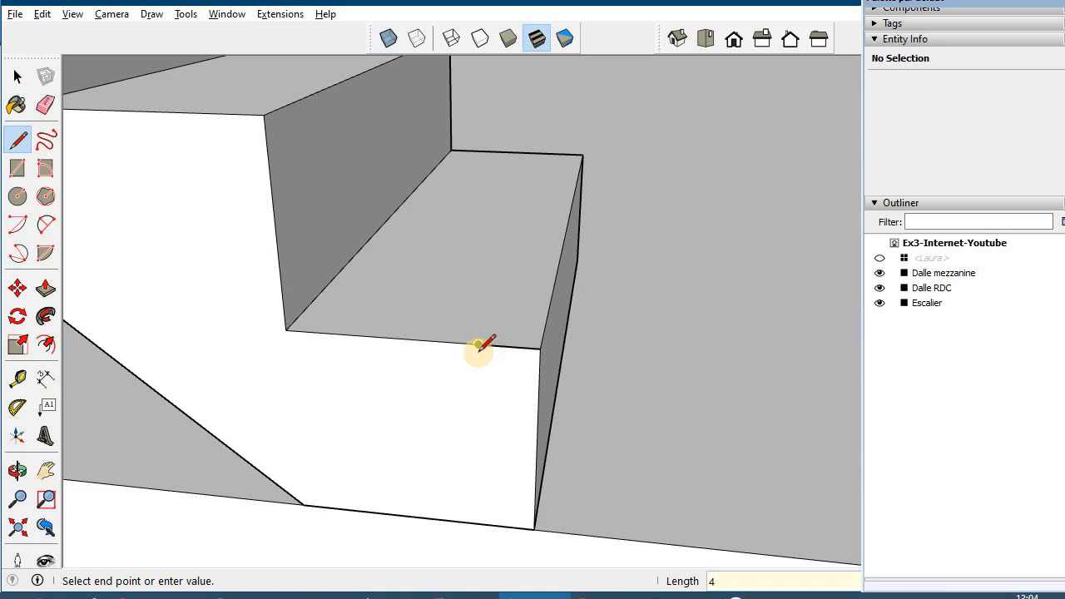
{"action": "key", "text": "Return"}
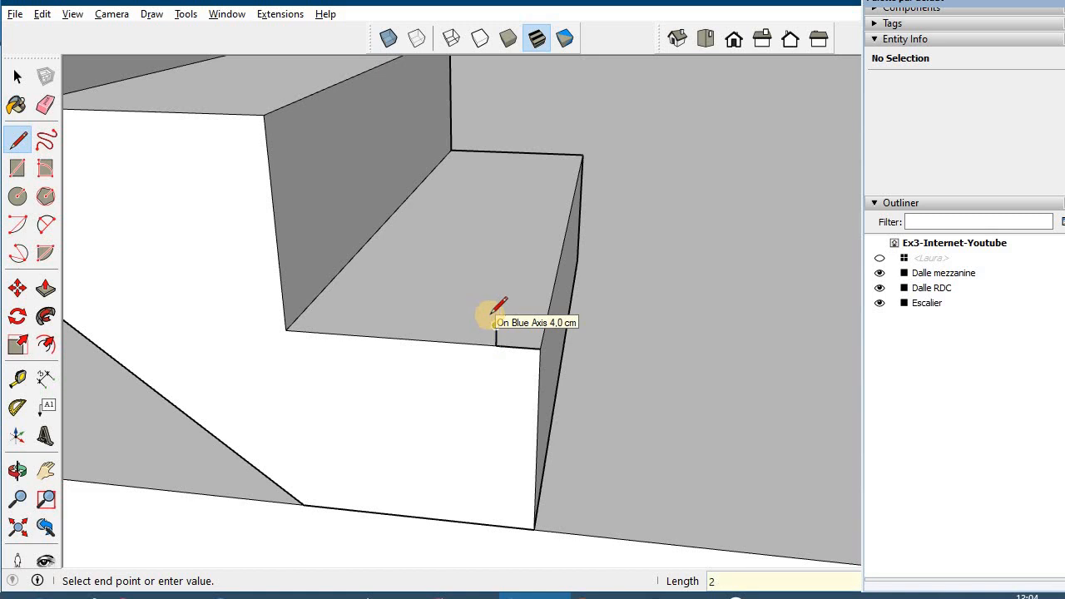
{"action": "key", "text": "Return"}
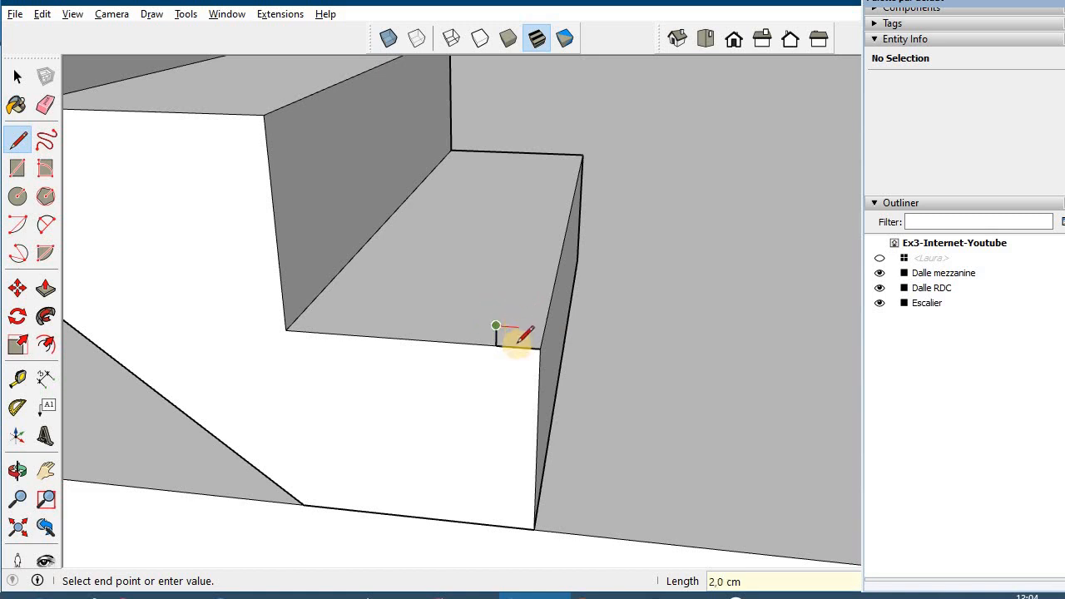
Close the L-shaped nosing profile with a 7 cm top edge, a front edge down, a return to the riser and a 4 cm edge up to the tread corner
{"action": "left_click", "coordinate": [575, 331]}
{"action": "left_click", "coordinate": [576, 397]}
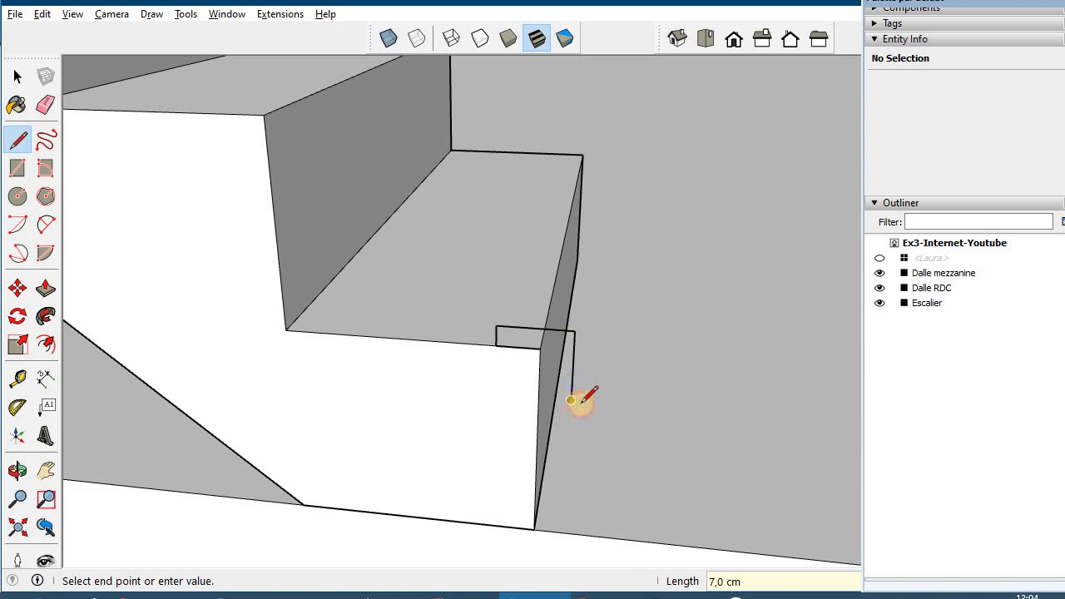
{"action": "scroll", "coordinate": [577, 398], "scroll_direction": "up", "scroll_amount": 2}
{"action": "left_click", "coordinate": [519, 383]}
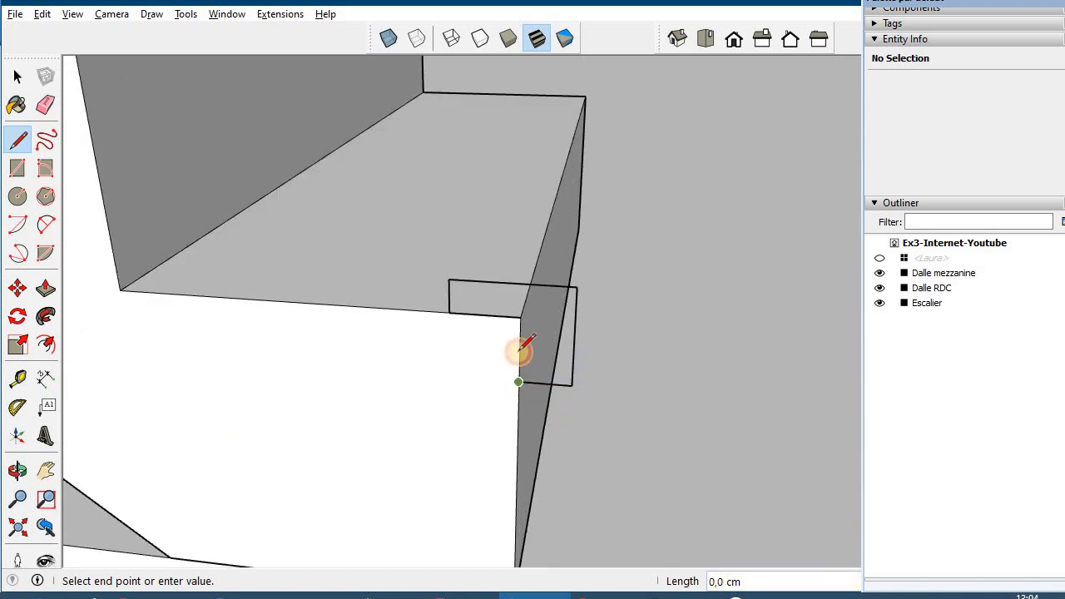
{"action": "left_click", "coordinate": [519, 323]}
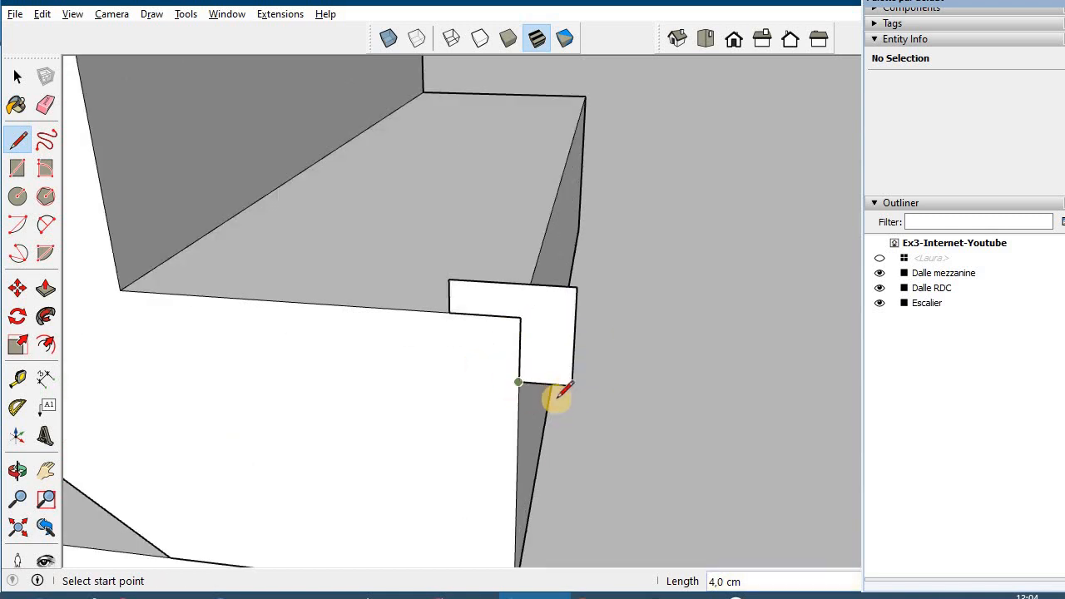
Place a guide line across the nosing profile, parallel to its front edge and offset 2 cm back toward the riser
{"action": "scroll", "coordinate": [551, 383], "scroll_direction": "up", "scroll_amount": 1}
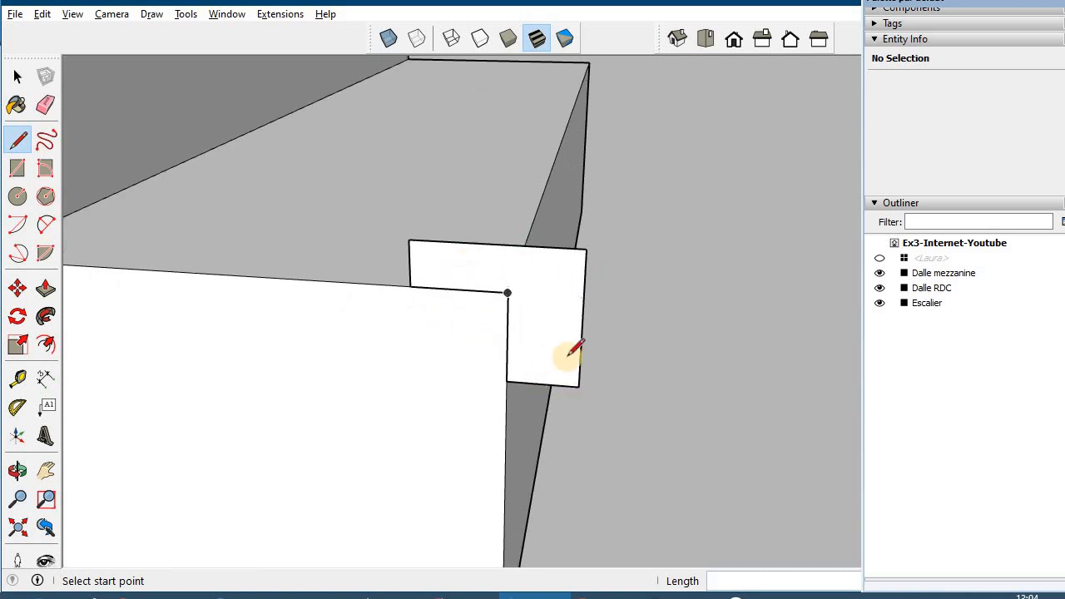
{"action": "mouse_move", "coordinate": [574, 358]}
{"action": "middle_mouse_down"}
{"action": "mouse_move", "coordinate": [590, 341]}
{"action": "mouse_move", "coordinate": [583, 345]}
{"action": "middle_mouse_up"}
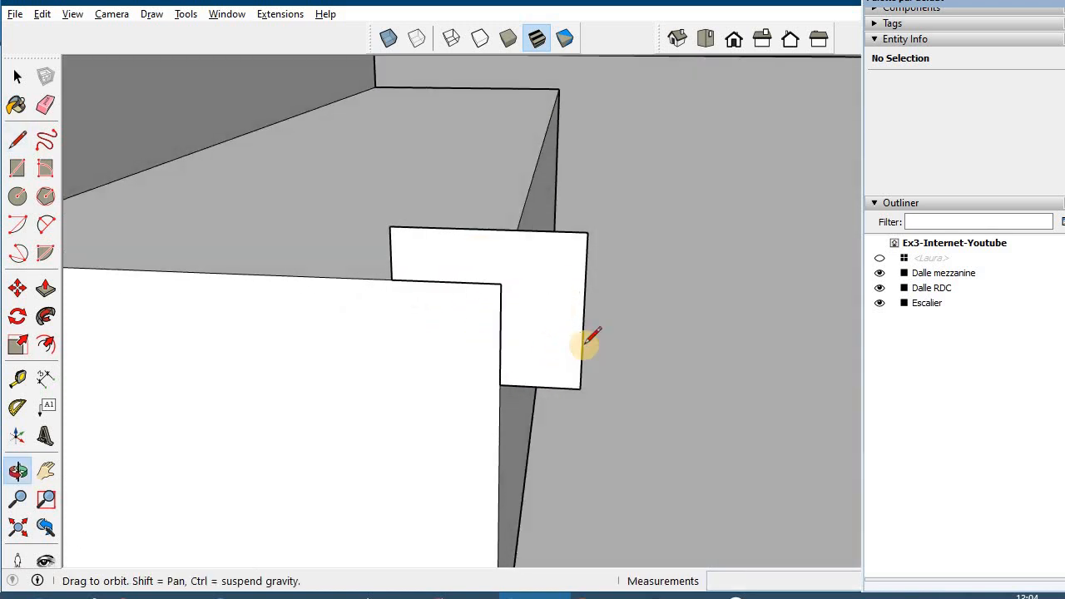
{"action": "left_click", "coordinate": [587, 232]}
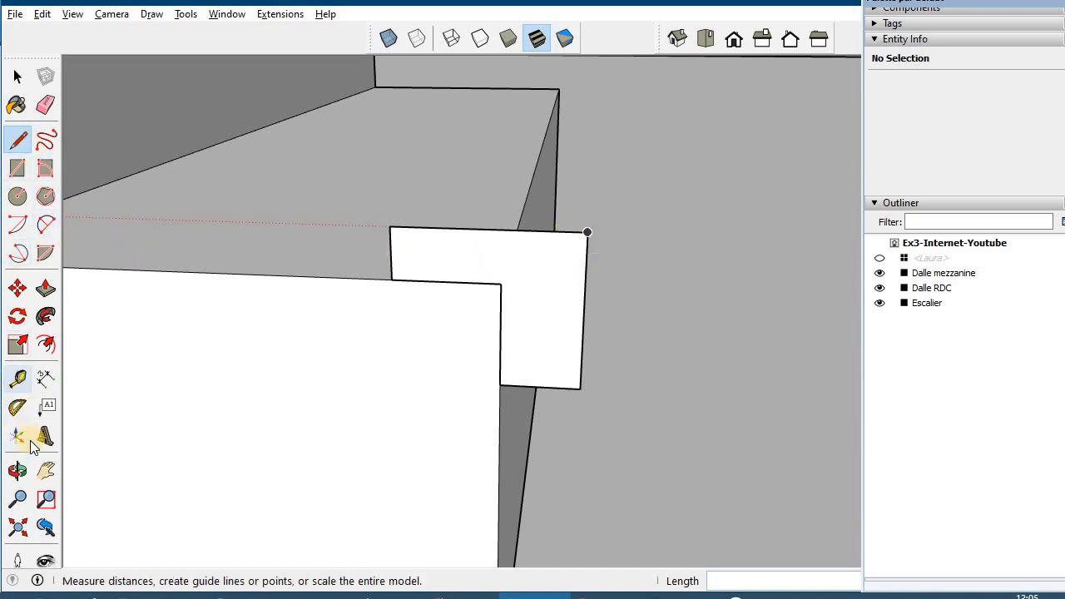
{"action": "left_click", "coordinate": [18, 379]}
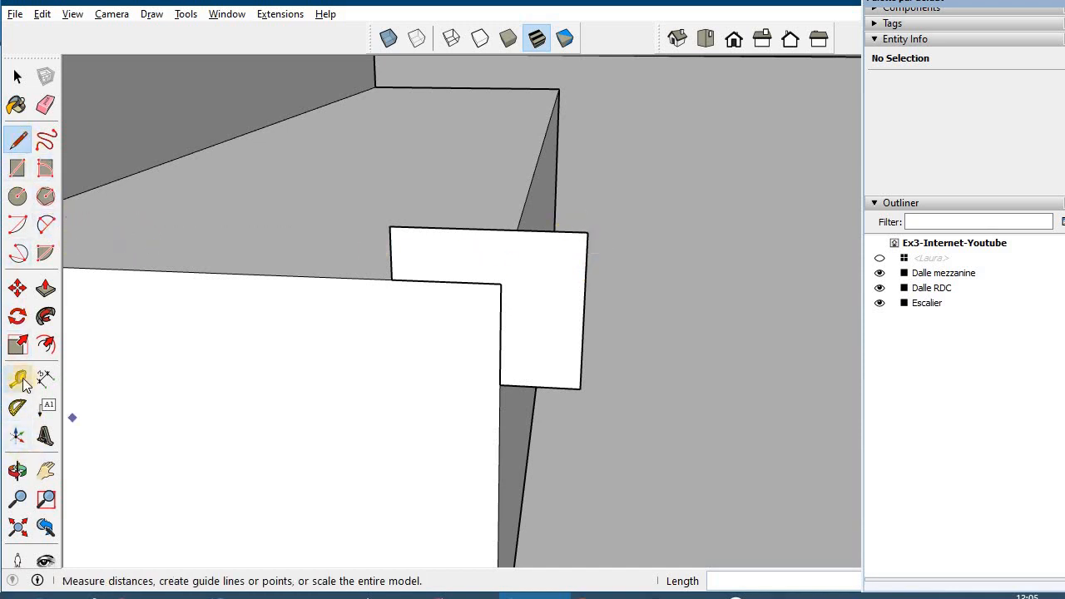
{"action": "left_click", "coordinate": [582, 358]}
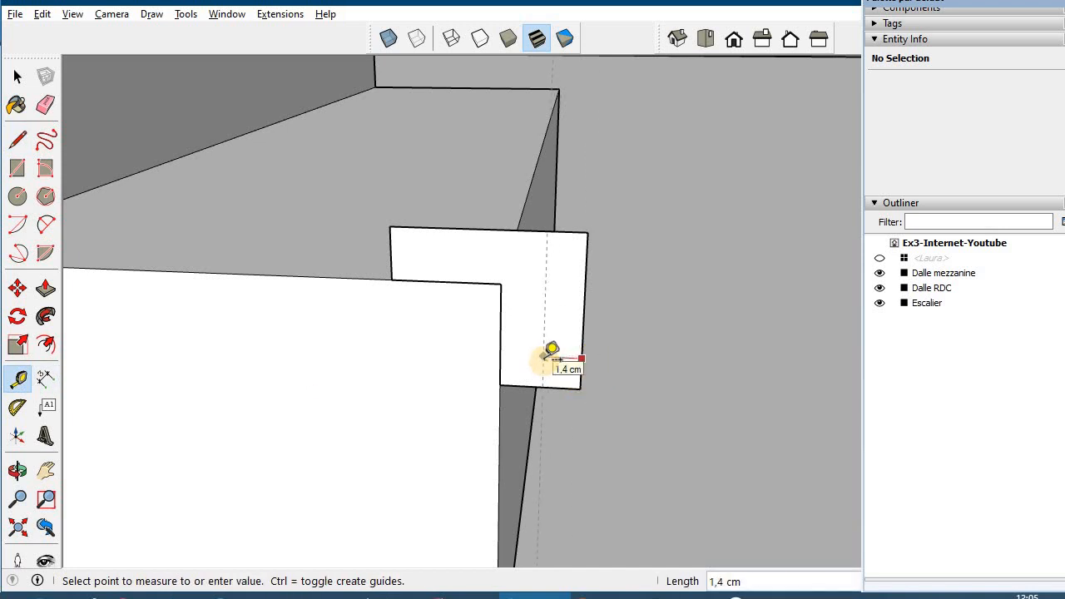
{"action": "left_click", "coordinate": [546, 357]}
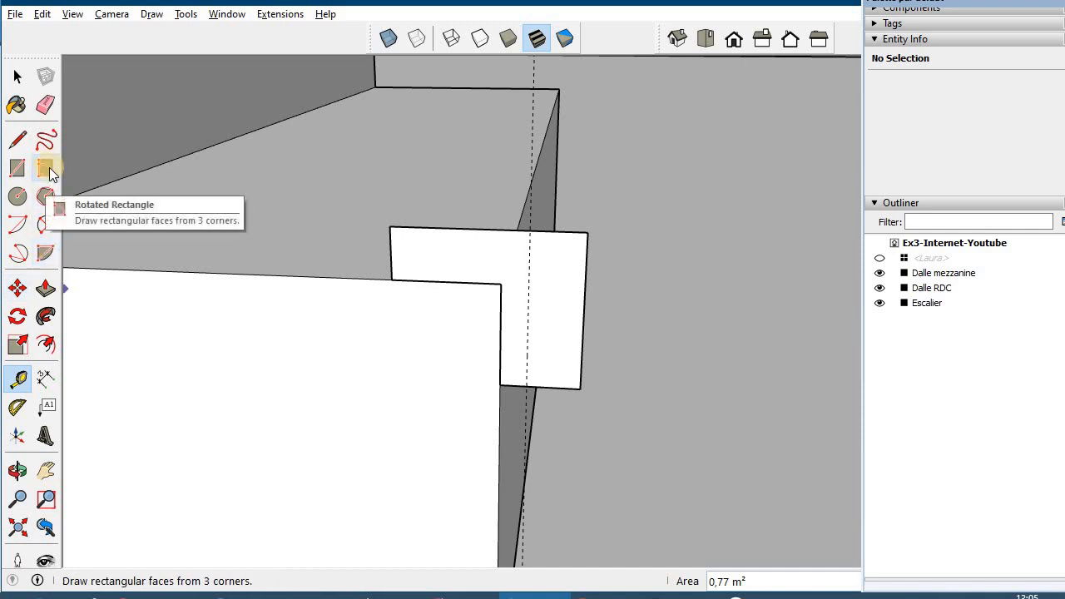
Round the nosing profile's upper and lower front corners with tangent arcs of 2 cm radius and erase the leftover corner pieces
{"action": "left_click", "coordinate": [47, 228]}
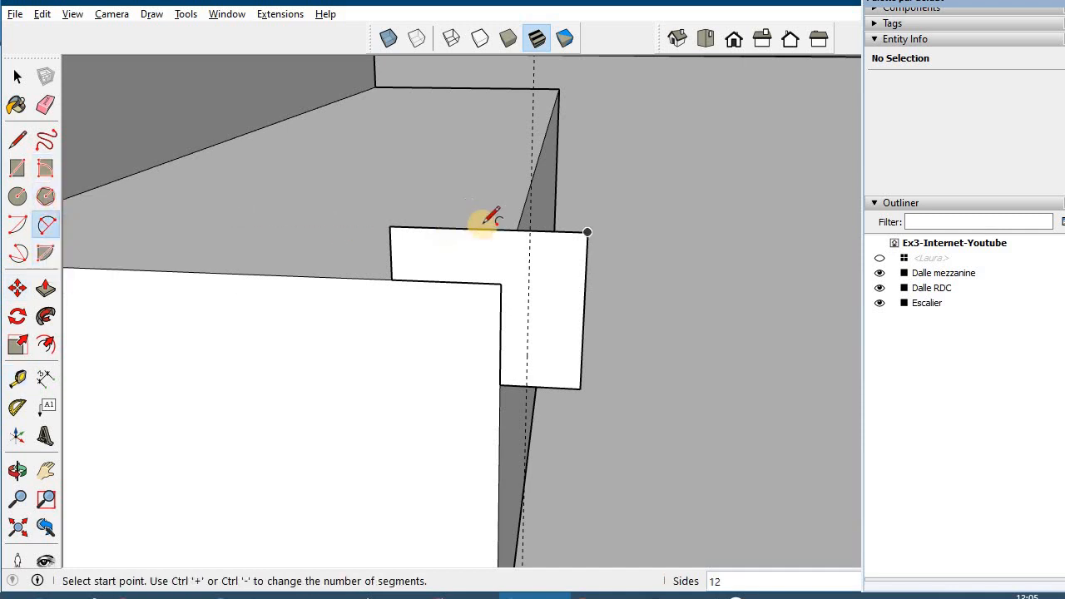
{"action": "left_click", "coordinate": [529, 229]}
{"action": "left_click", "coordinate": [585, 287]}
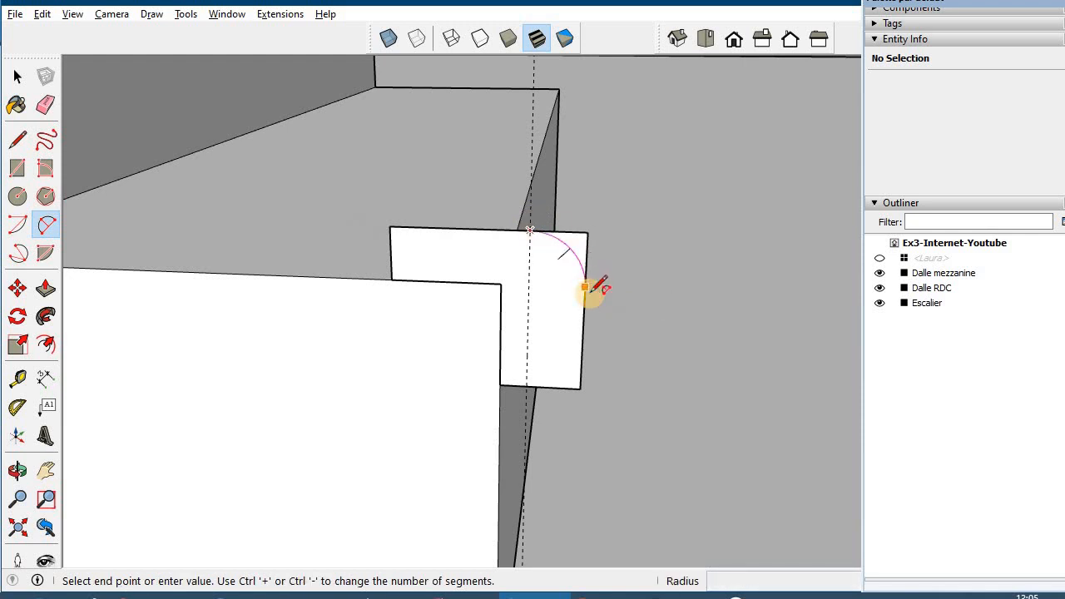
{"action": "left_click", "coordinate": [585, 287]}
{"action": "left_click", "coordinate": [579, 263]}
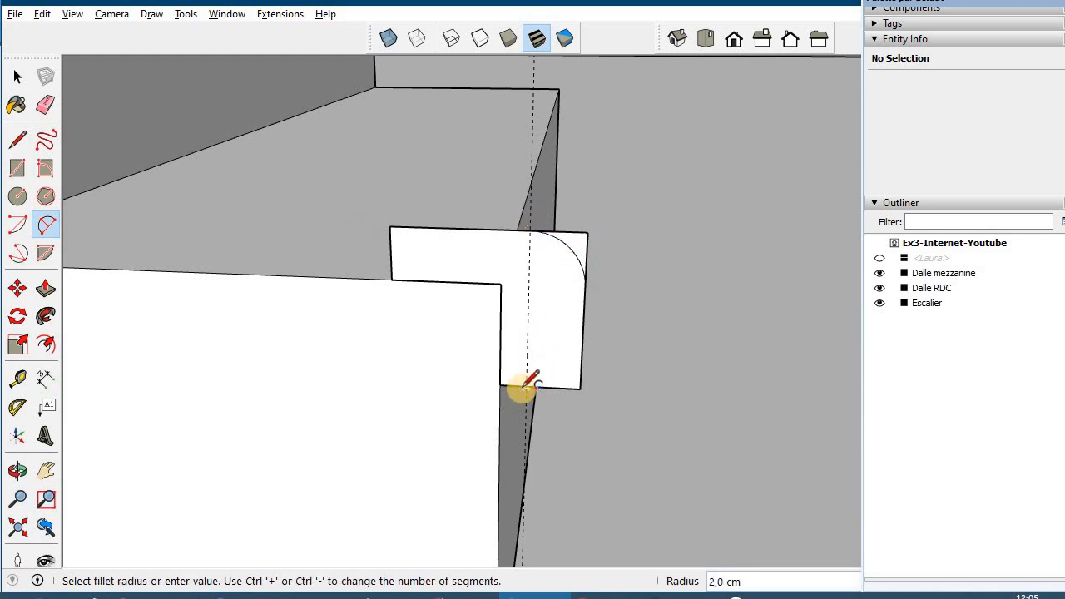
{"action": "left_click", "coordinate": [525, 387]}
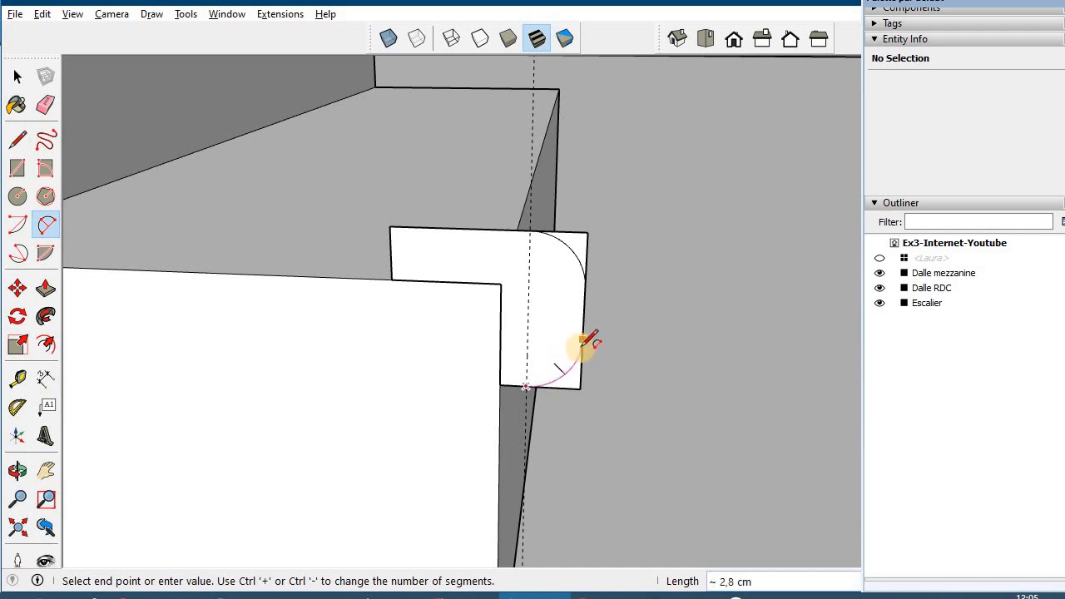
{"action": "left_click", "coordinate": [583, 340]}
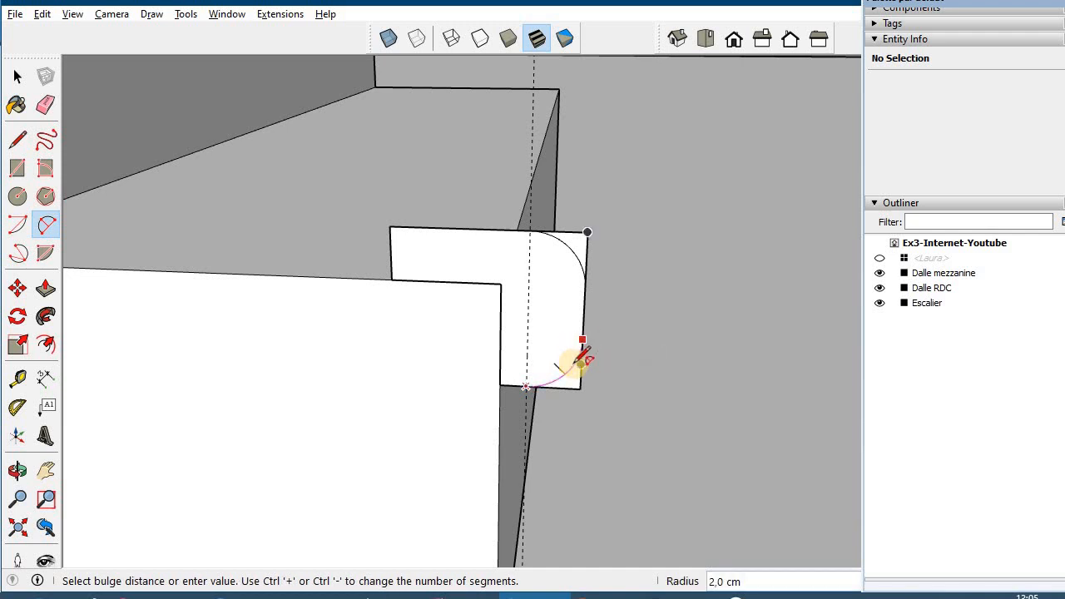
{"action": "left_click", "coordinate": [583, 360]}
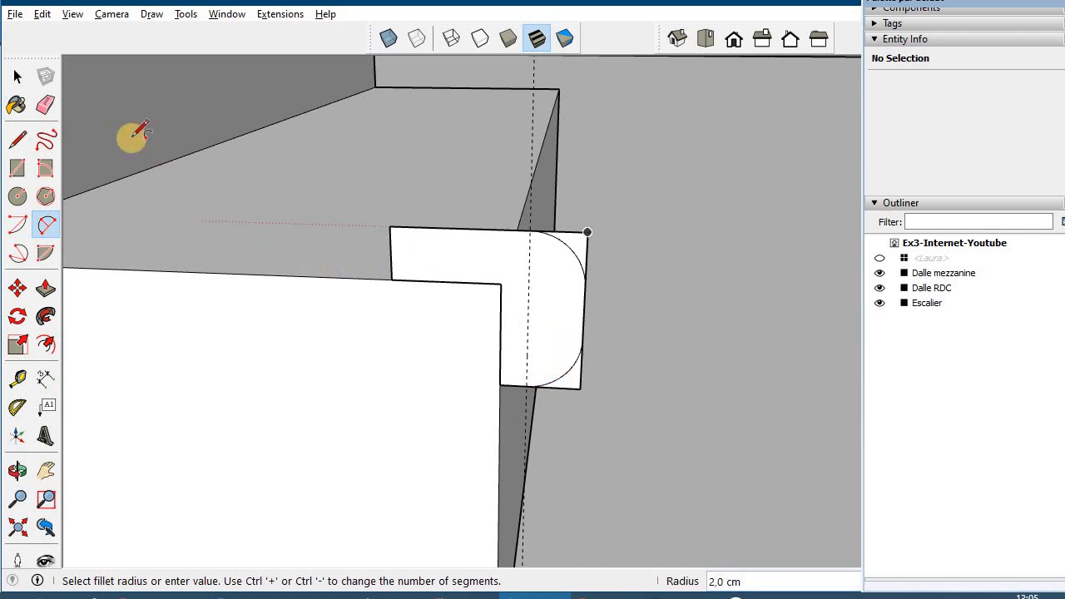
{"action": "left_click", "coordinate": [46, 104]}
{"action": "mouse_move", "coordinate": [531, 204]}
{"action": "left_mouse_down"}
{"action": "mouse_move", "coordinate": [585, 238]}
{"action": "mouse_move", "coordinate": [595, 268]}
{"action": "mouse_move", "coordinate": [556, 408]}
{"action": "left_mouse_up"}
Push/Pull the rounded nosing profile 80 cm along the front edge of the lowest tread, across the stair's full width
{"action": "mouse_move", "coordinate": [625, 419]}
{"action": "middle_mouse_down"}
{"action": "mouse_move", "coordinate": [580, 481]}
{"action": "mouse_move", "coordinate": [585, 317]}
{"action": "mouse_move", "coordinate": [660, 305]}
{"action": "mouse_move", "coordinate": [638, 242]}
{"action": "mouse_move", "coordinate": [626, 337]}
{"action": "middle_mouse_up"}
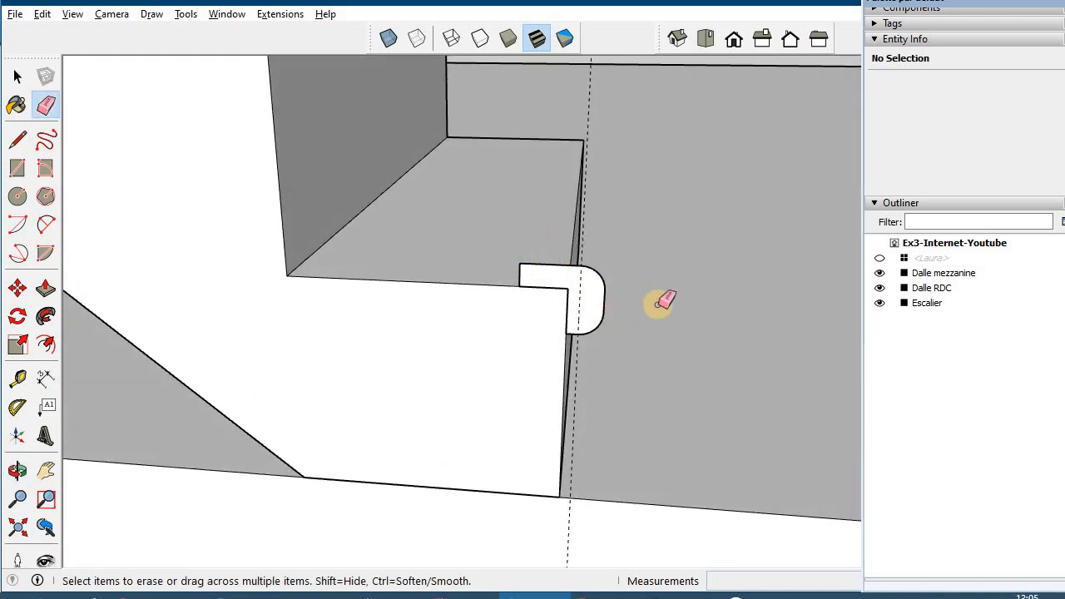
{"action": "middle_click_drag", "start_coordinate": [655, 302], "coordinate": [630, 328]}
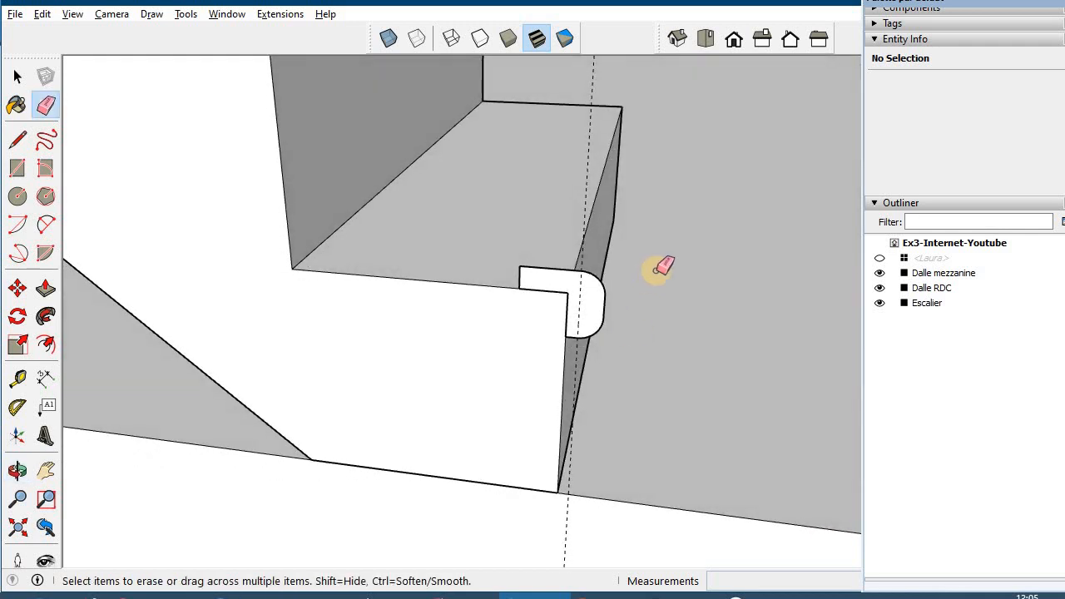
{"action": "middle_click_drag", "start_coordinate": [661, 269], "coordinate": [570, 370]}
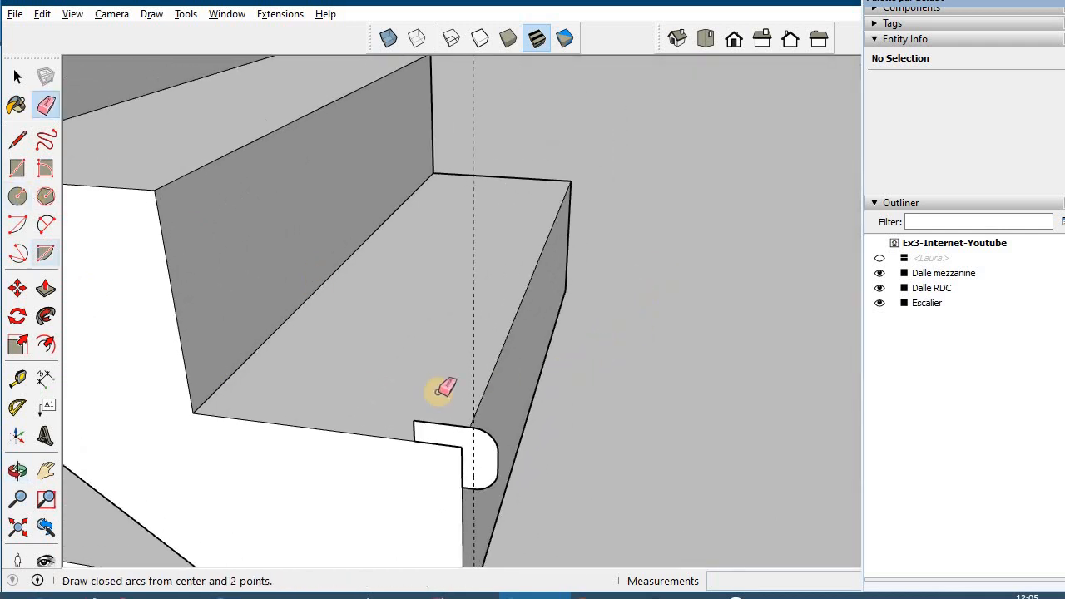
{"action": "middle_click_drag", "start_coordinate": [435, 381], "coordinate": [338, 376]}
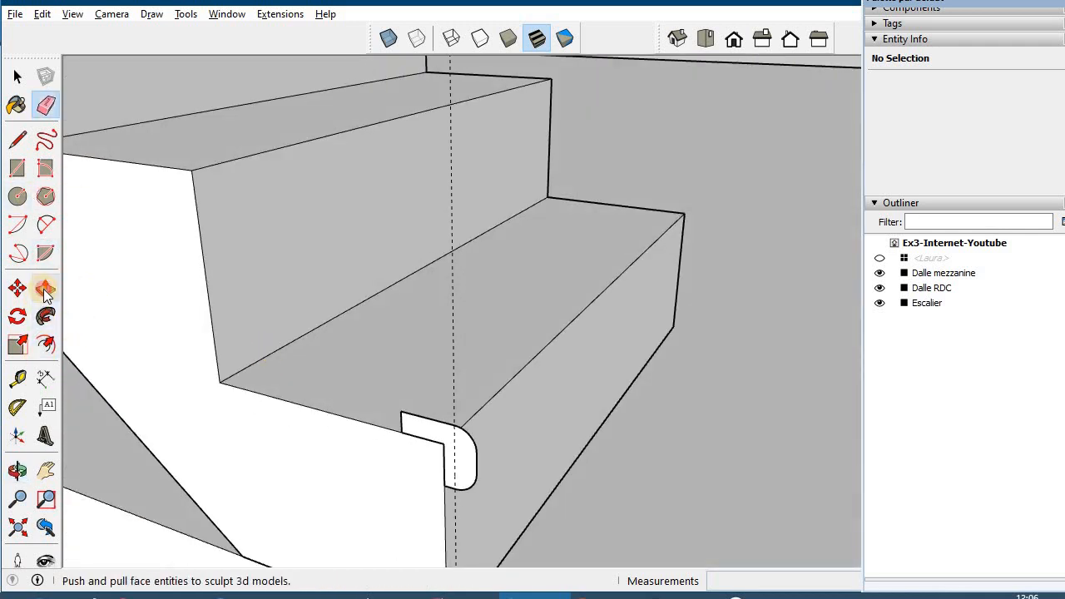
{"action": "left_click", "coordinate": [46, 291]}
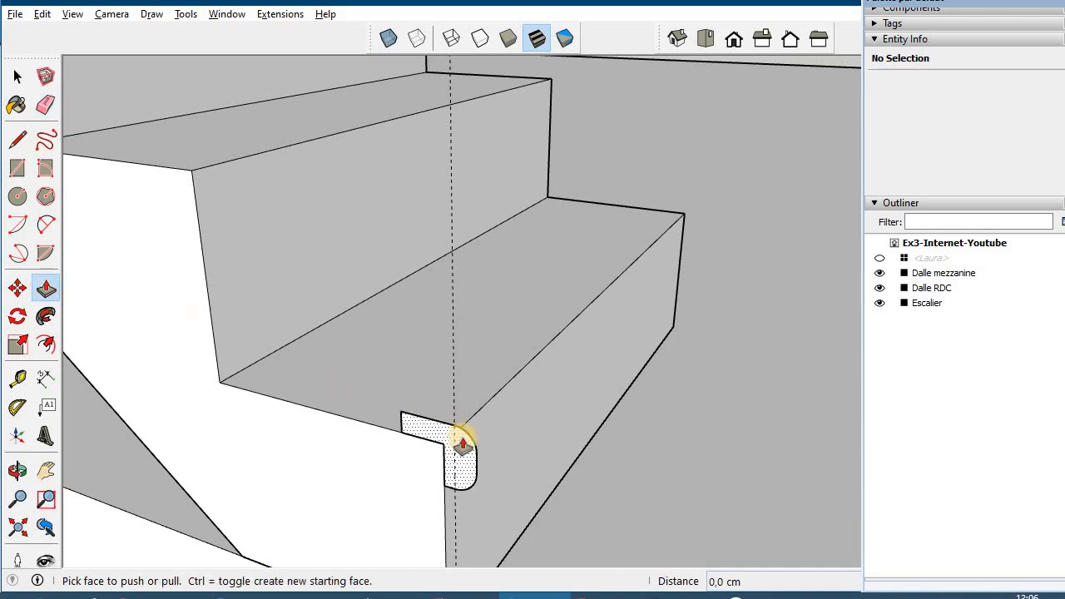
{"action": "left_click_drag", "start_coordinate": [462, 442], "coordinate": [675, 255]}
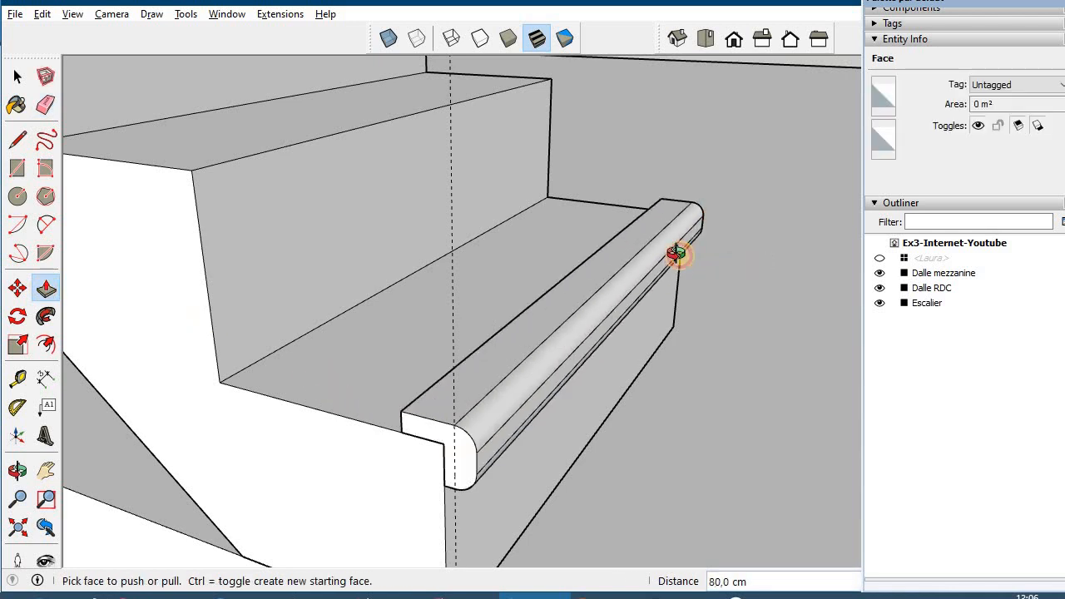
{"action": "middle_click_drag", "start_coordinate": [675, 254], "coordinate": [537, 242]}
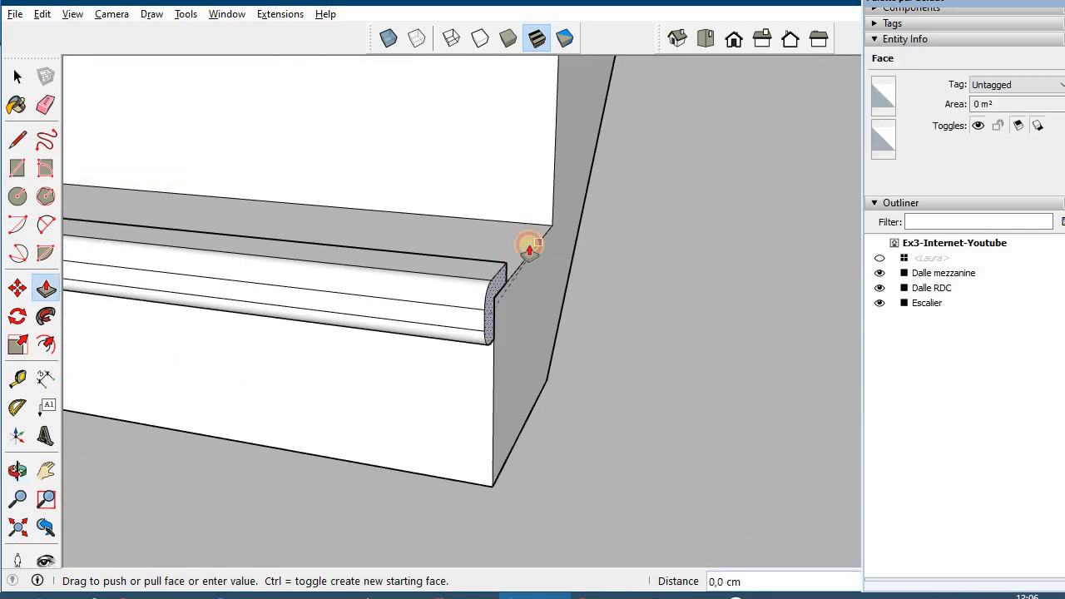
Select the entire nosing, make it a group and name the group Nez marche
{"action": "middle_click_drag", "start_coordinate": [530, 250], "coordinate": [568, 412]}
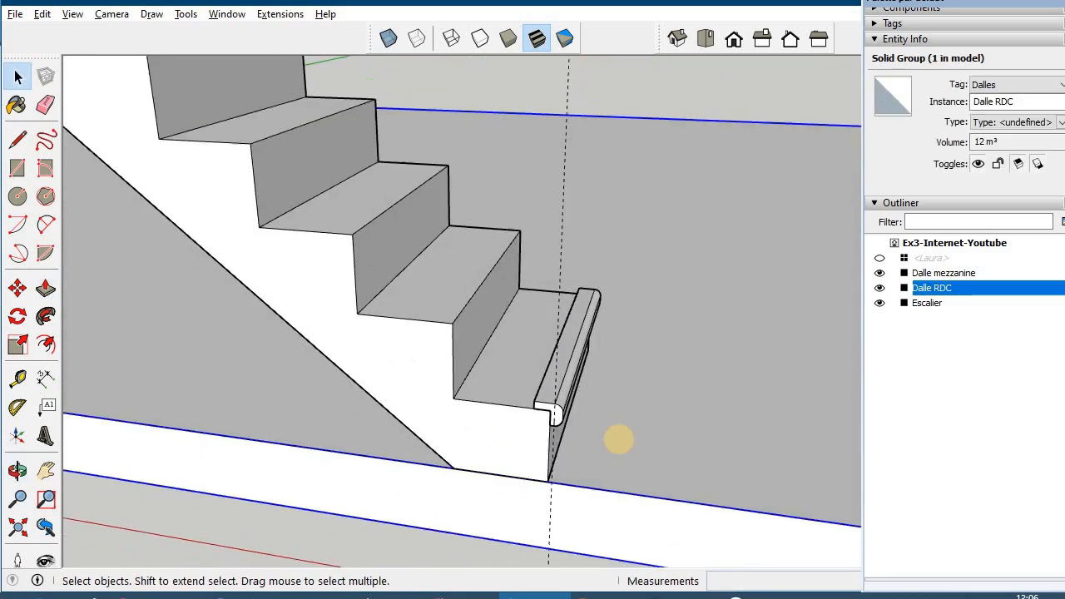
{"action": "scroll", "coordinate": [619, 440], "scroll_direction": "down", "scroll_amount": 2}
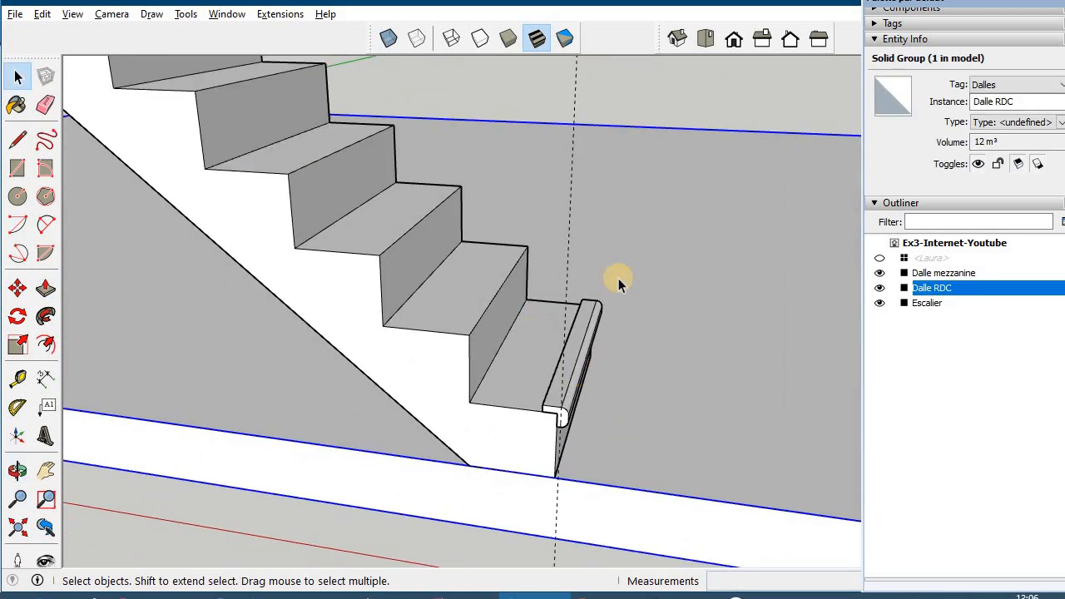
{"action": "left_click", "coordinate": [565, 391]}
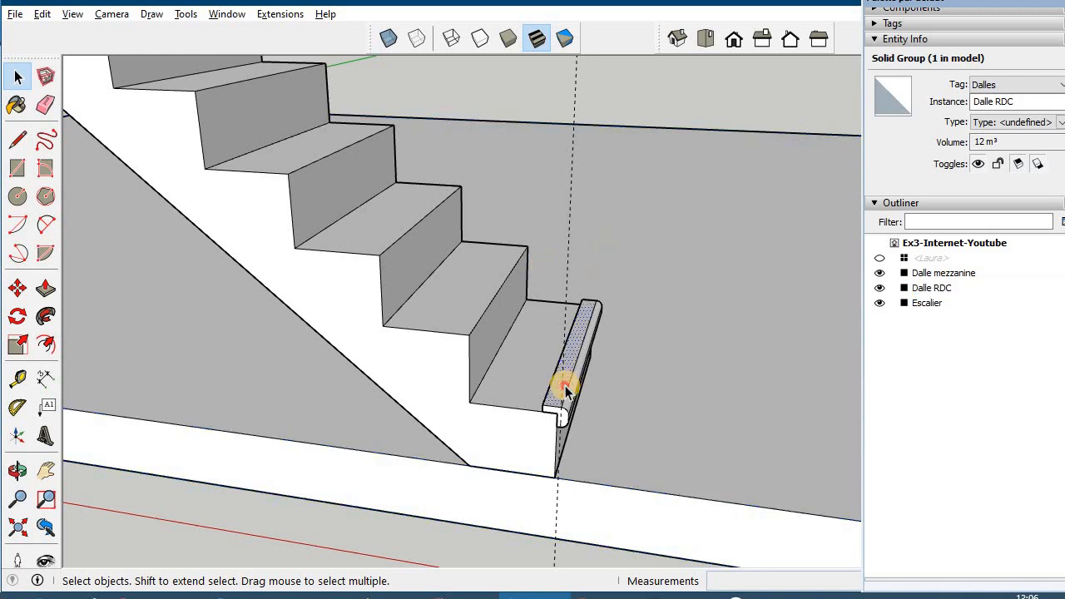
{"action": "right_click", "coordinate": [565, 385]}
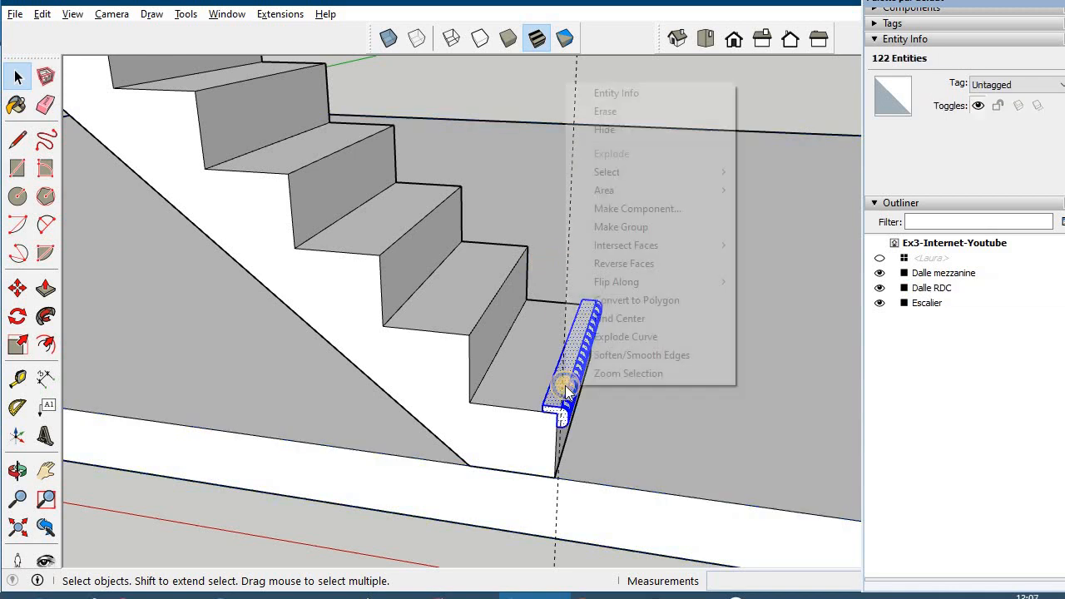
{"action": "left_click", "coordinate": [646, 226]}
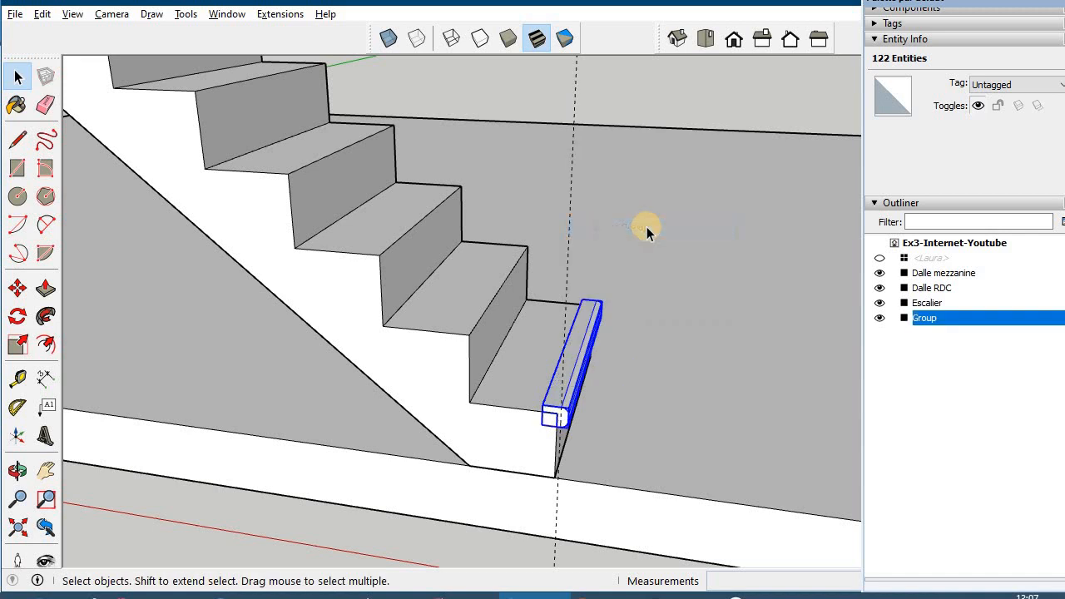
{"action": "left_click", "coordinate": [944, 318]}
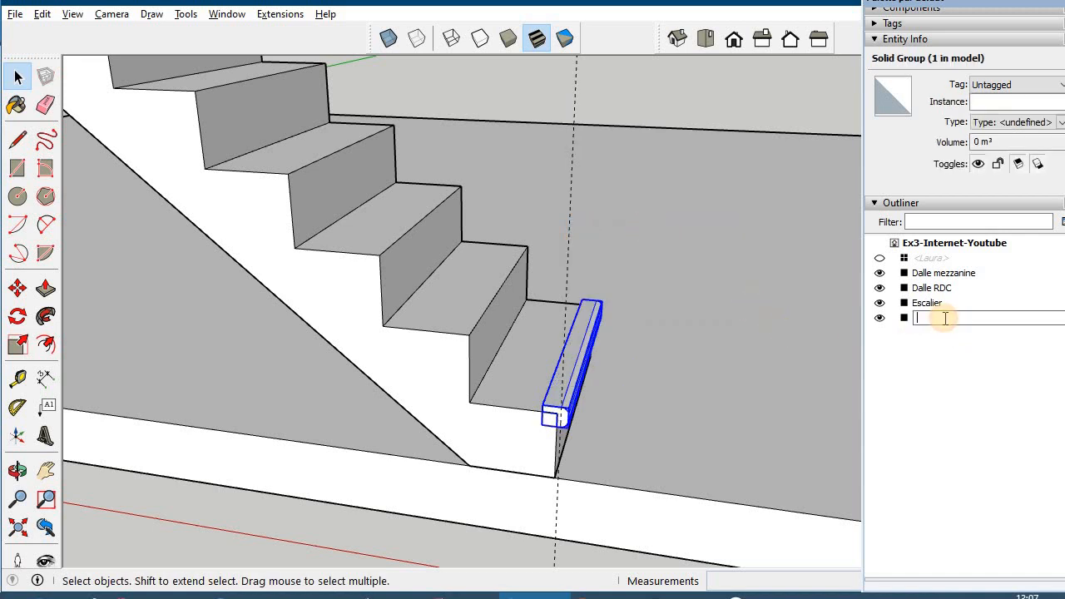
{"action": "type", "text": "Nez marche"}
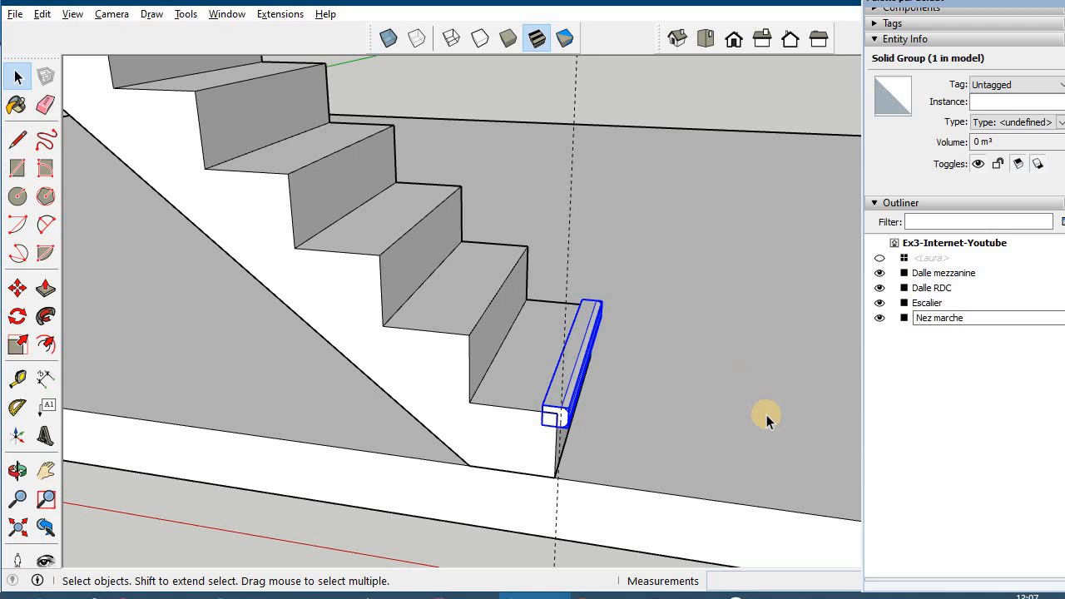
{"action": "left_click", "coordinate": [924, 388]}
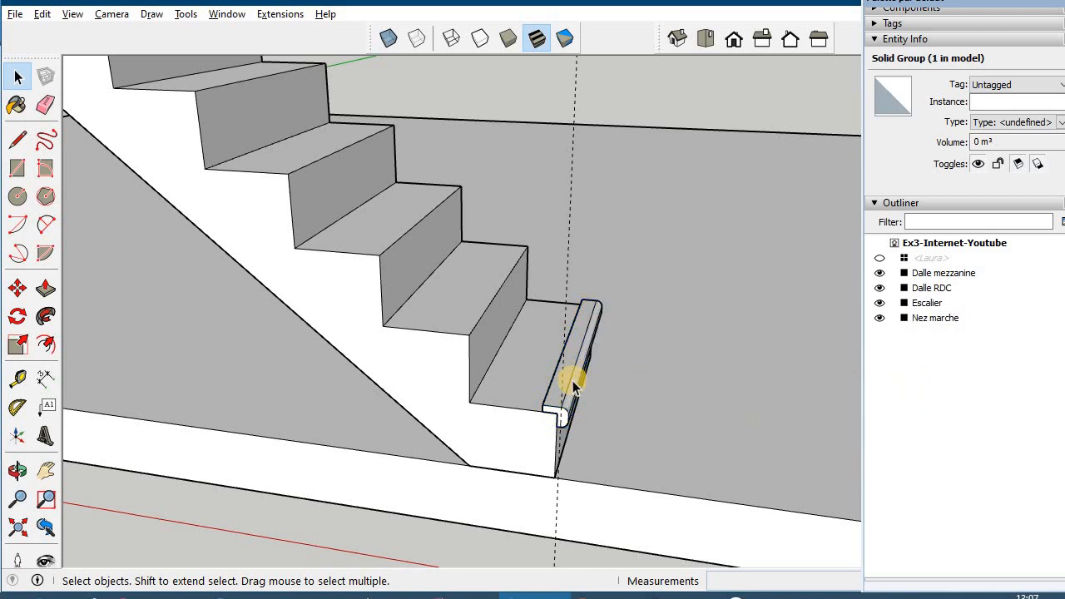
Draw a 20 by 80 cm rectangle on the lowest tread, from the riser's far corner to the back edge of the nosing
{"action": "scroll", "coordinate": [572, 381], "scroll_direction": "up", "scroll_amount": 3}
{"action": "middle_click_drag", "start_coordinate": [570, 383], "coordinate": [547, 400]}
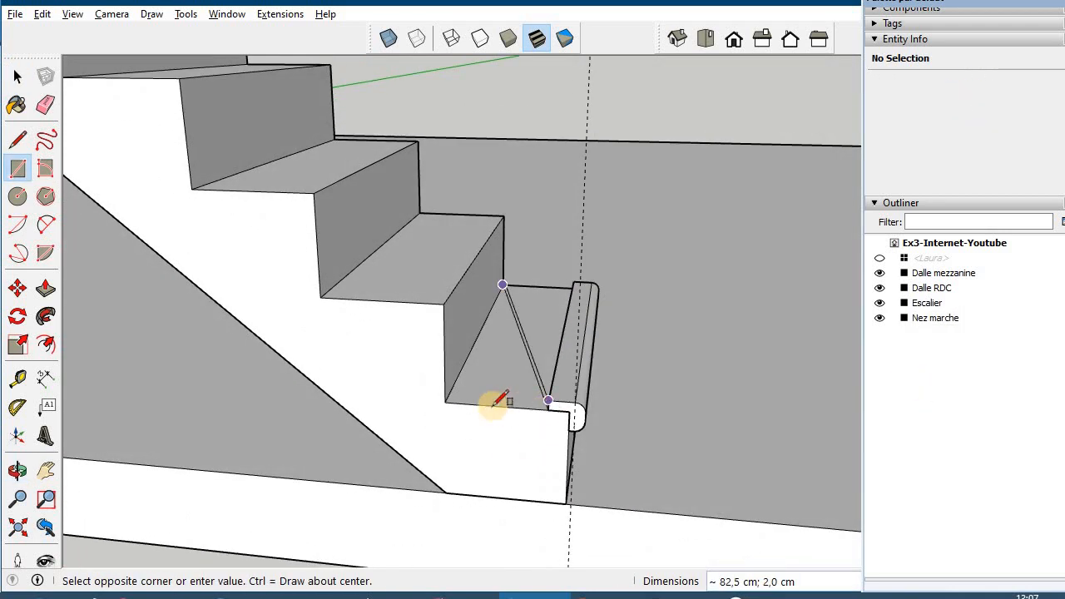
{"action": "left_click", "coordinate": [550, 409]}
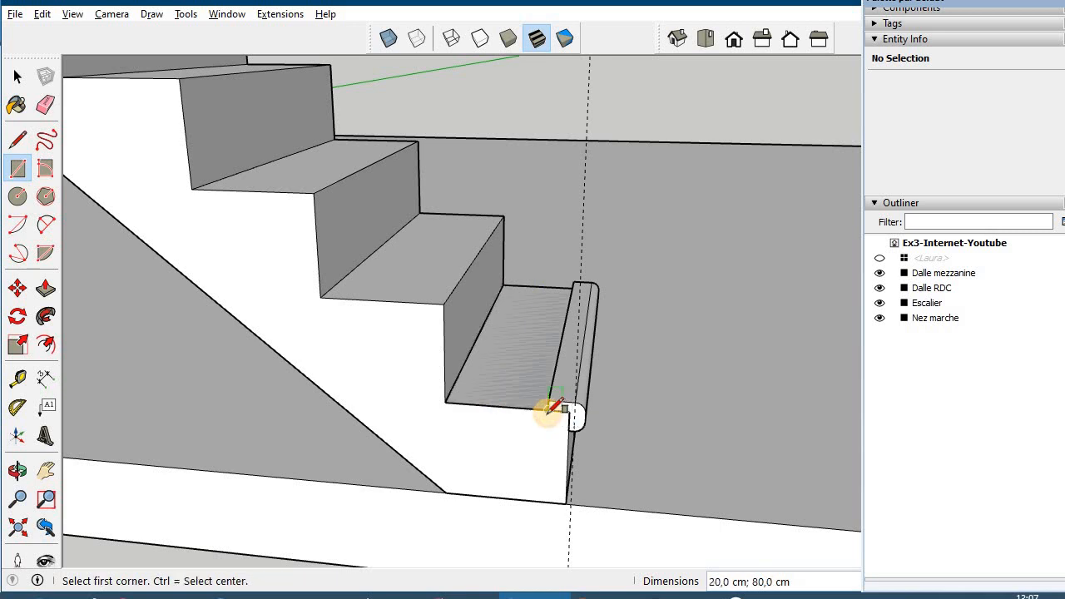
Push/Pull the tread rectangle up to a thickness of 2 cm
{"action": "left_click", "coordinate": [45, 288]}
{"action": "left_click", "coordinate": [513, 391]}
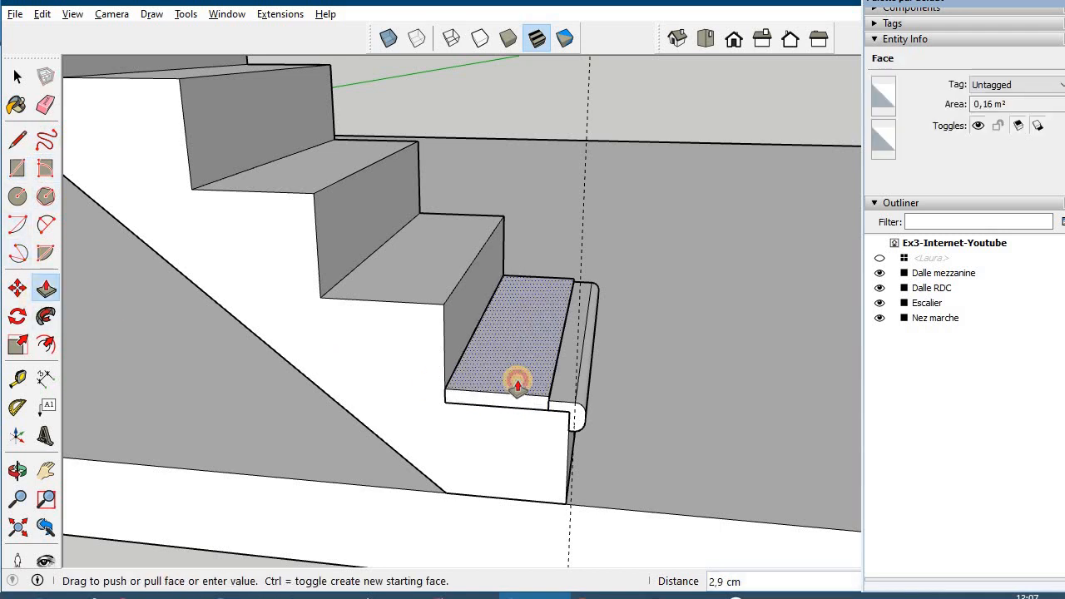
{"action": "left_click", "coordinate": [516, 385]}
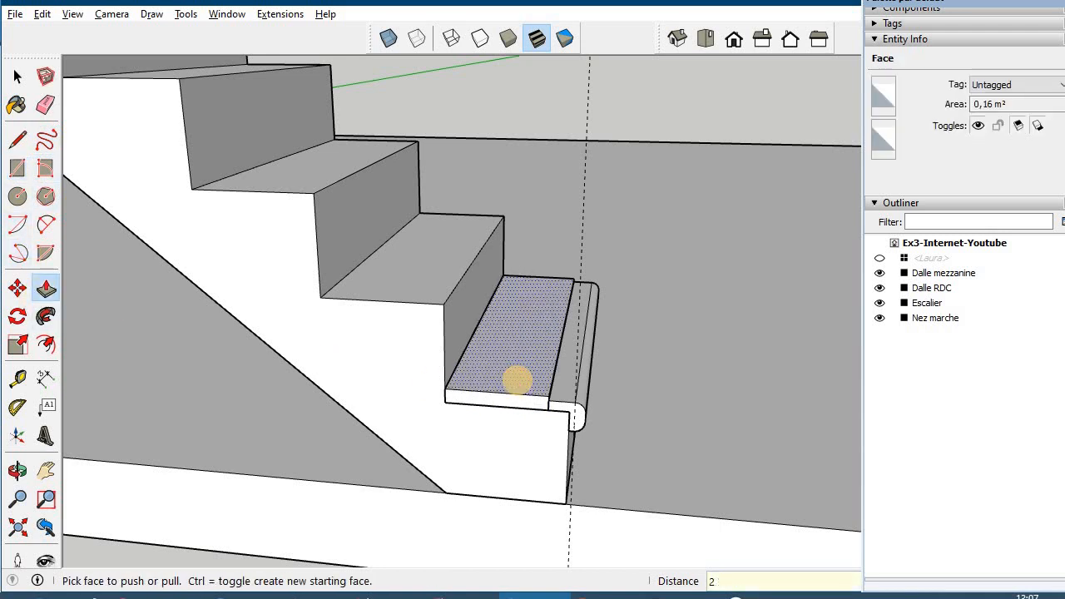
{"action": "key", "text": "Return"}
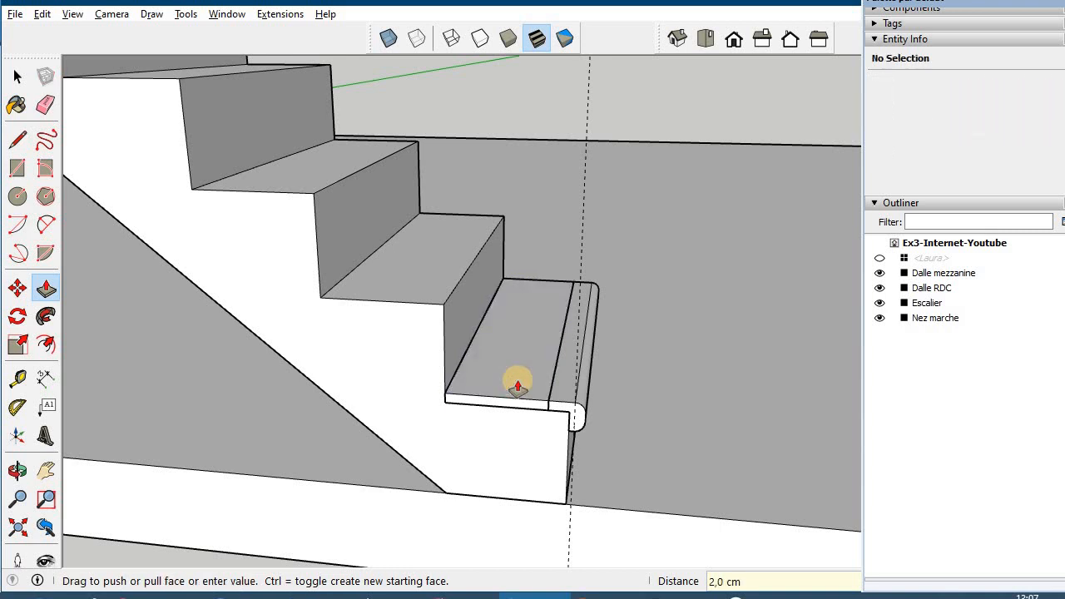
Make the lowest step's entire tread covering a group and name the group carrelage marche
{"action": "left_click", "coordinate": [17, 76]}
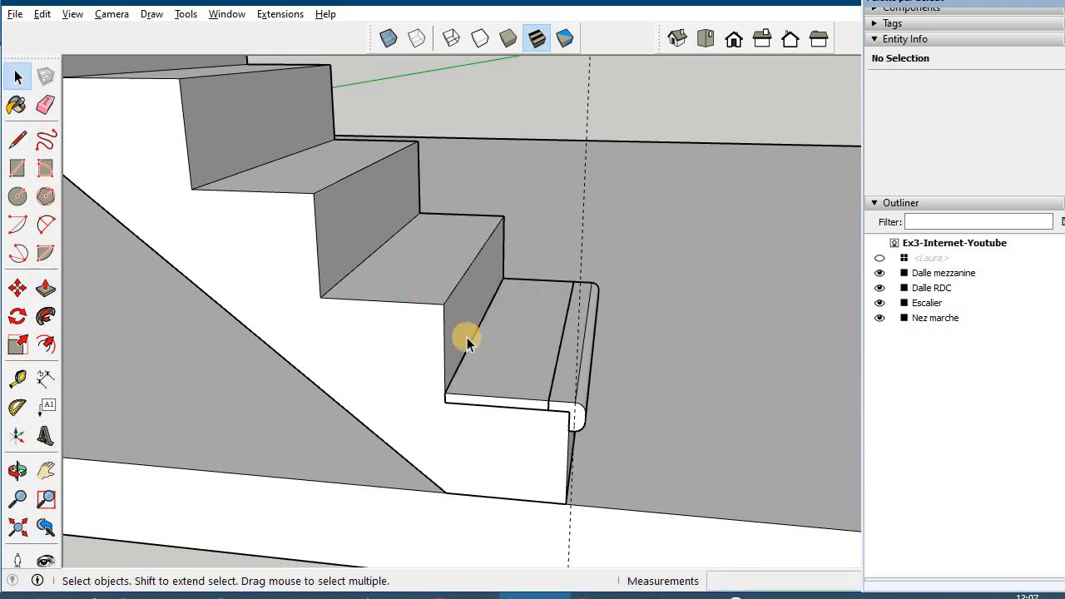
{"action": "left_click", "coordinate": [512, 372]}
{"action": "right_click", "coordinate": [512, 371]}
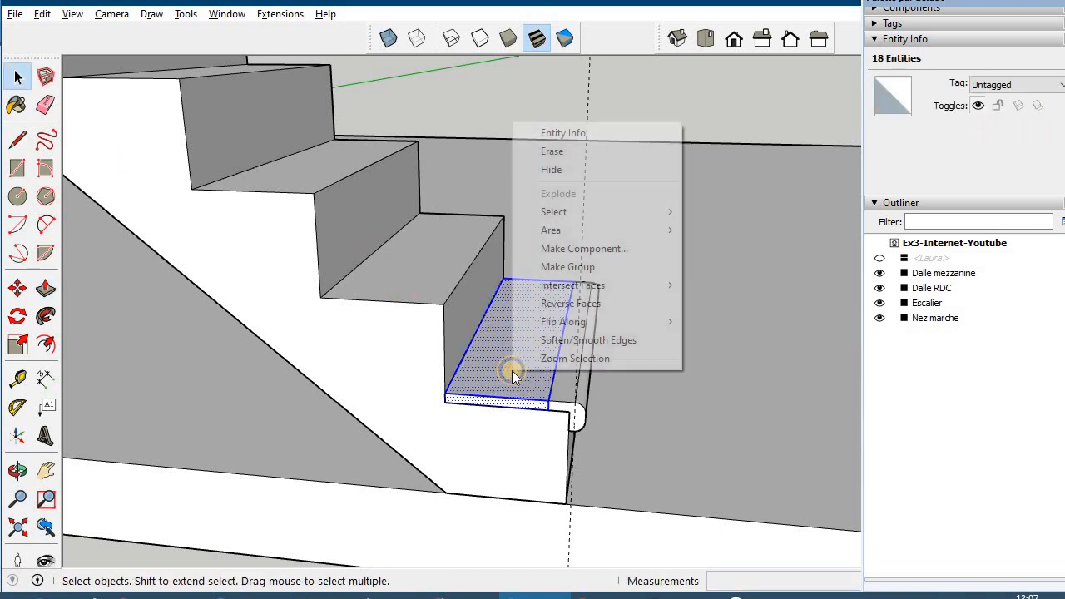
{"action": "mouse_move", "coordinate": [571, 285]}
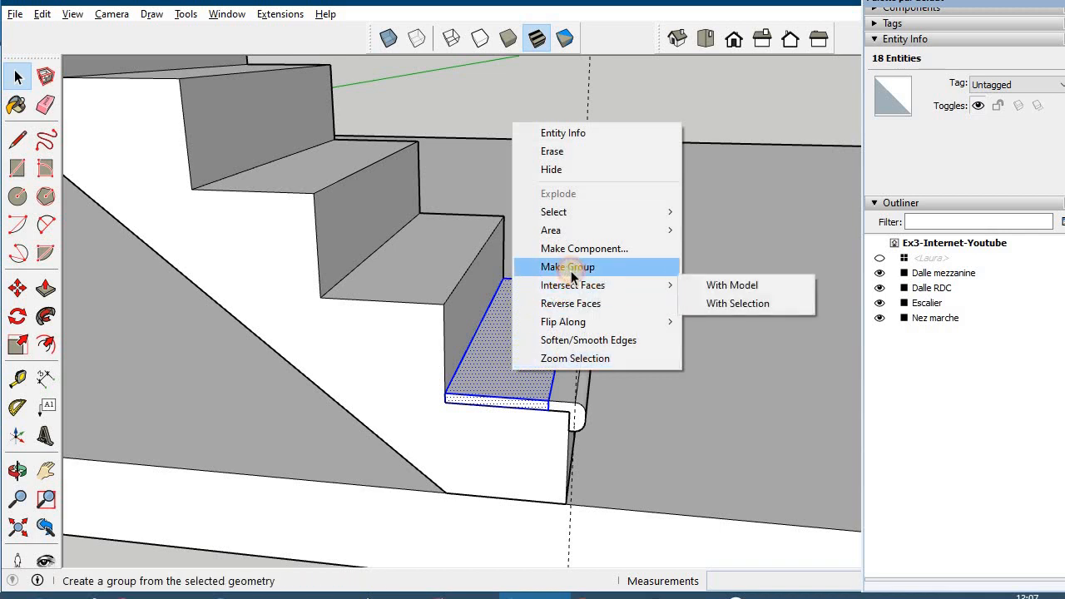
{"action": "left_click", "coordinate": [575, 266]}
{"action": "double_click", "coordinate": [939, 318]}
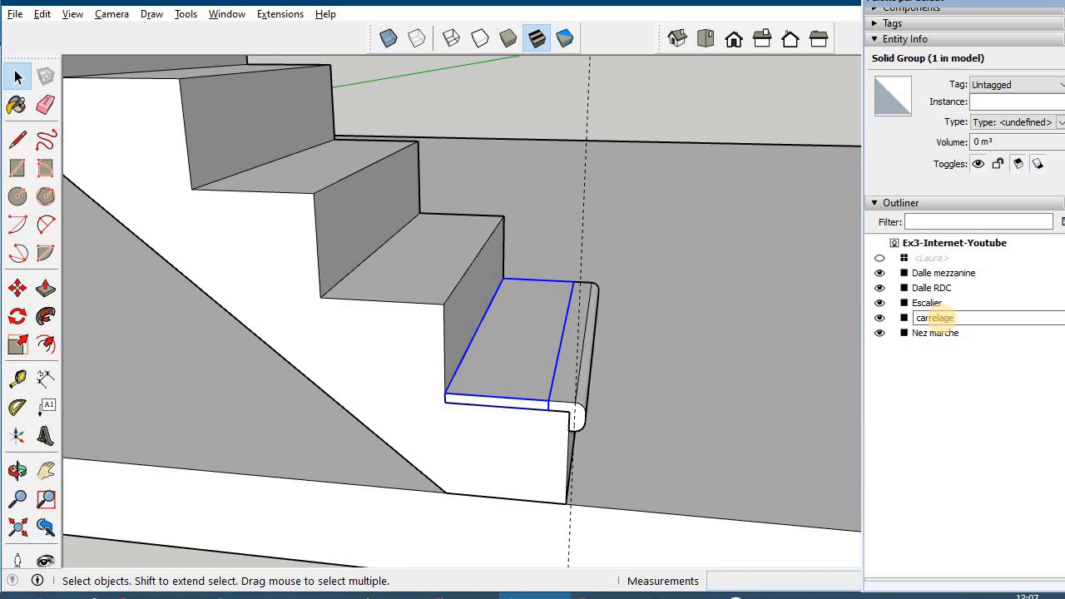
{"action": "type", "text": "carrelage marche"}
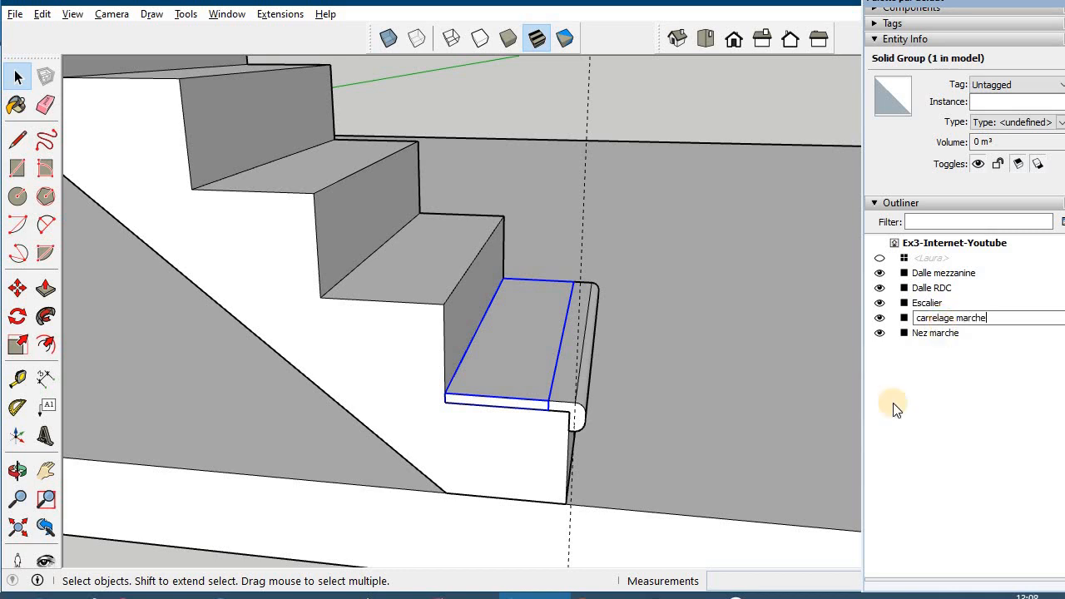
Combine the lowest step's tread covering and nosing groups into one component named revétement marche
{"action": "left_click", "coordinate": [516, 385]}
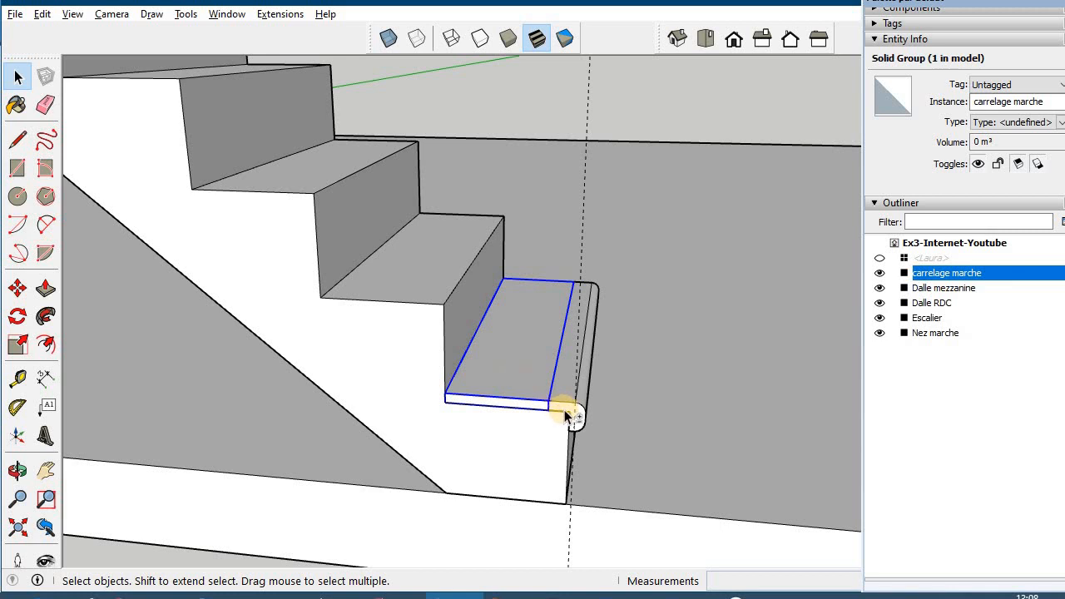
{"action": "left_click", "coordinate": [566, 416], "text": "shift"}
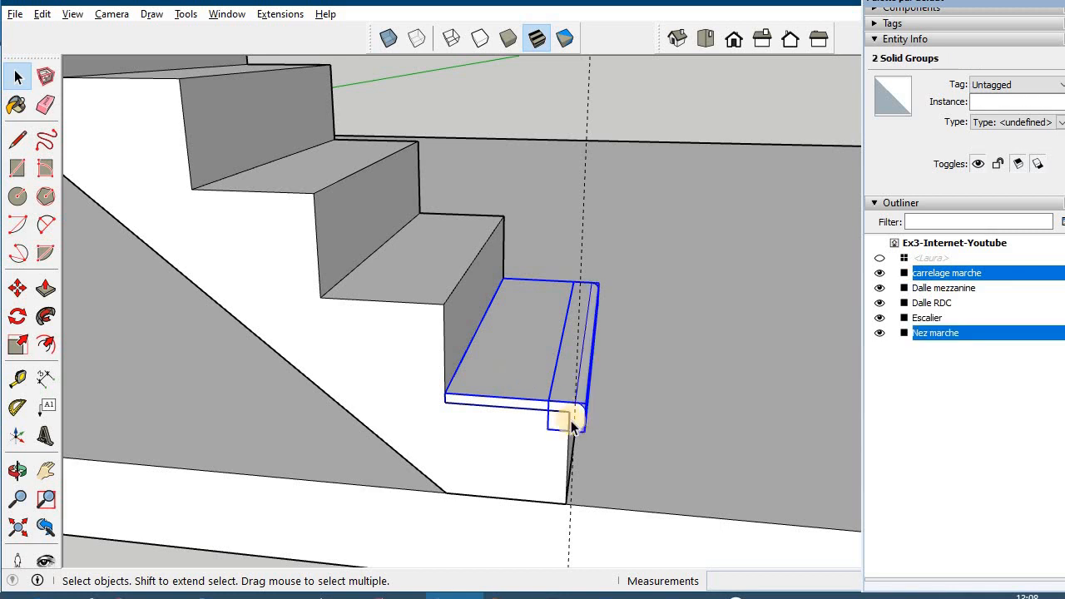
{"action": "right_click", "coordinate": [948, 336]}
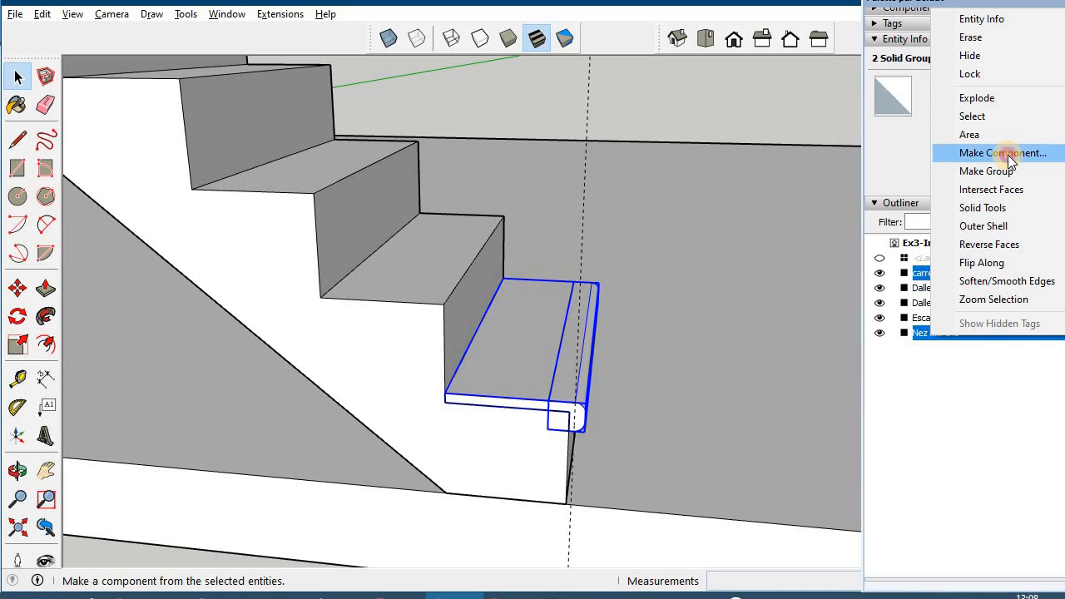
{"action": "left_click", "coordinate": [1008, 155]}
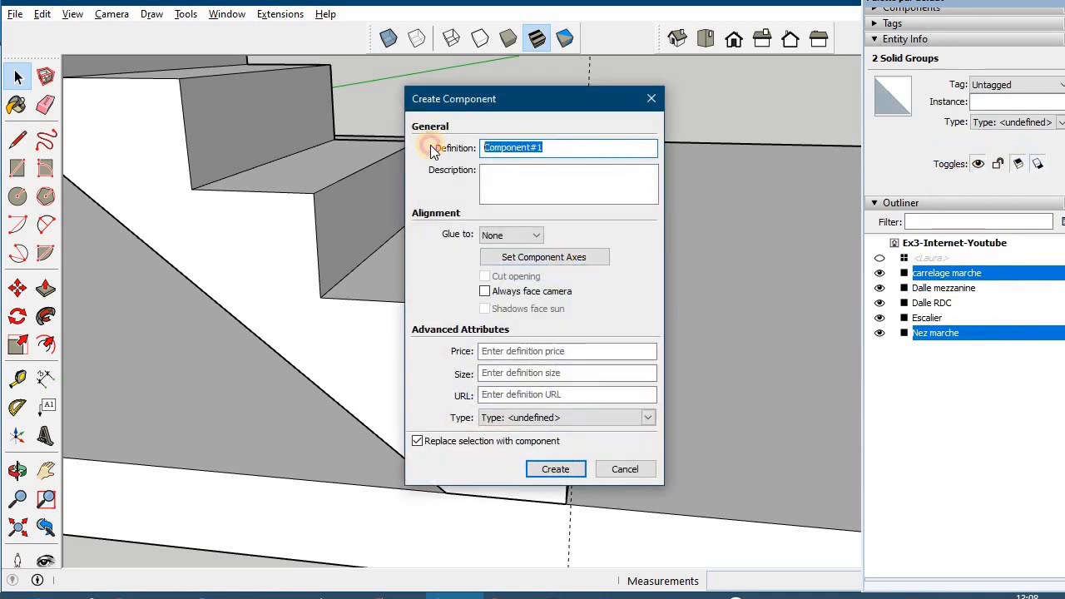
{"action": "type", "text": "revetement ma"}
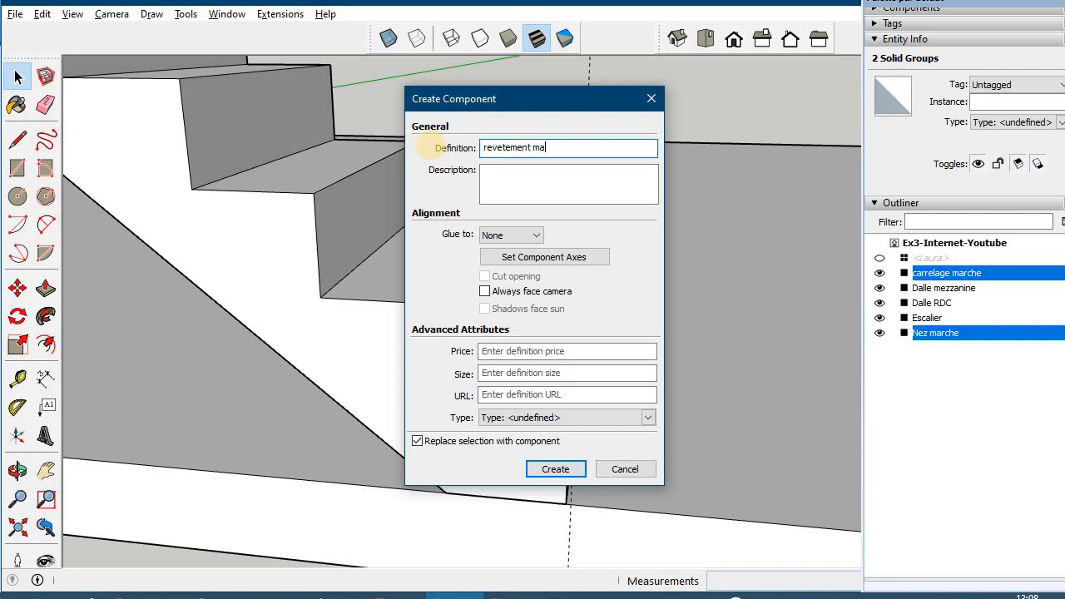
{"action": "type", "text": "vêtement marche"}
{"action": "left_click", "coordinate": [555, 468]}
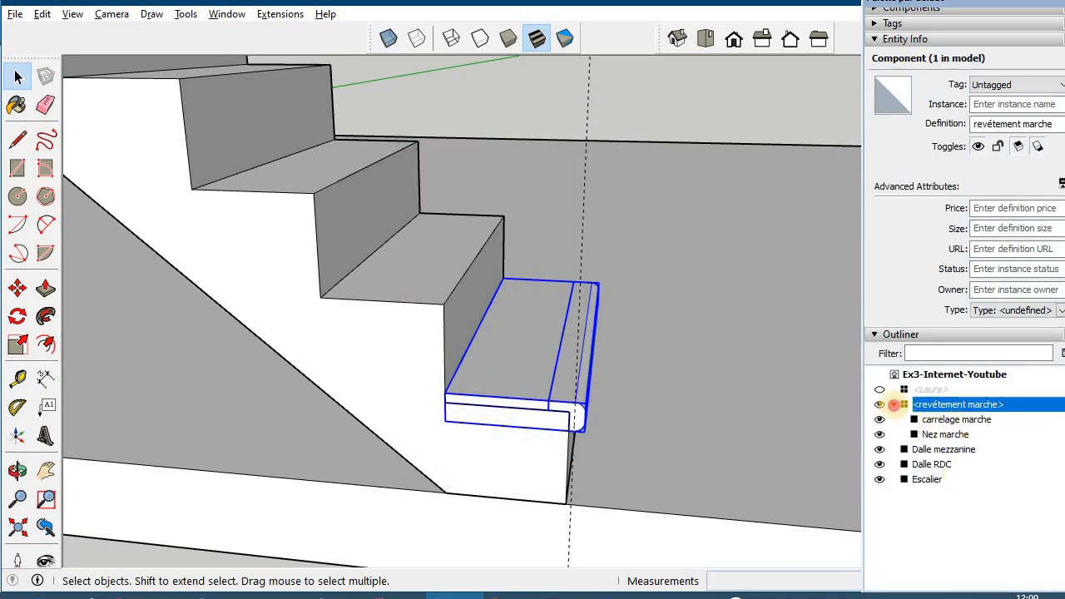
{"action": "left_click", "coordinate": [893, 405]}
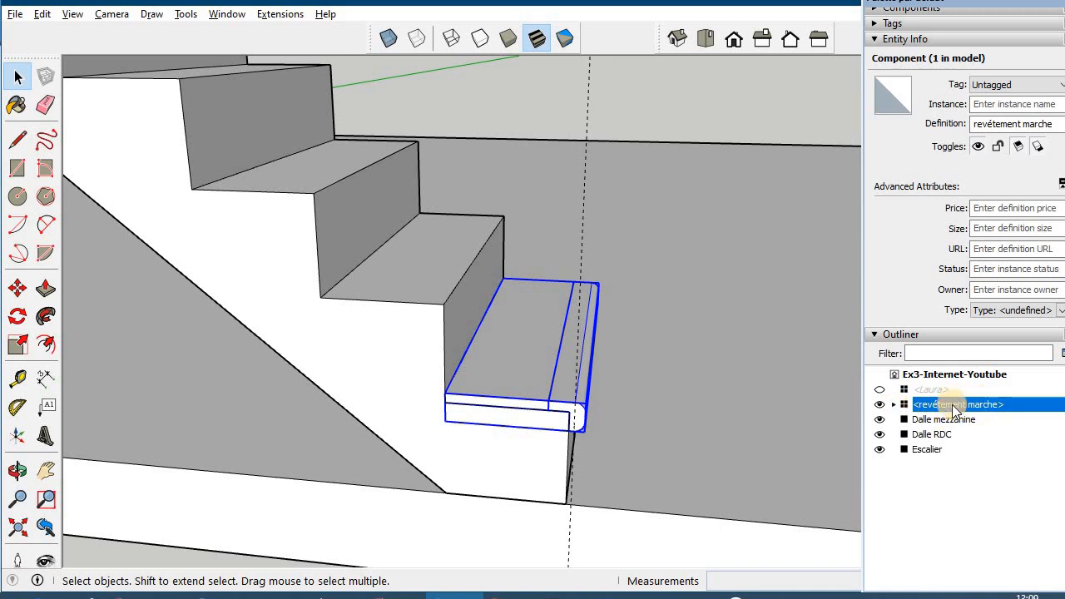
Copy the covering component from the lowest step's riser corner to the matching corner one step up, and repeat the copy x10
{"action": "scroll", "coordinate": [426, 406], "scroll_direction": "up", "scroll_amount": 1}
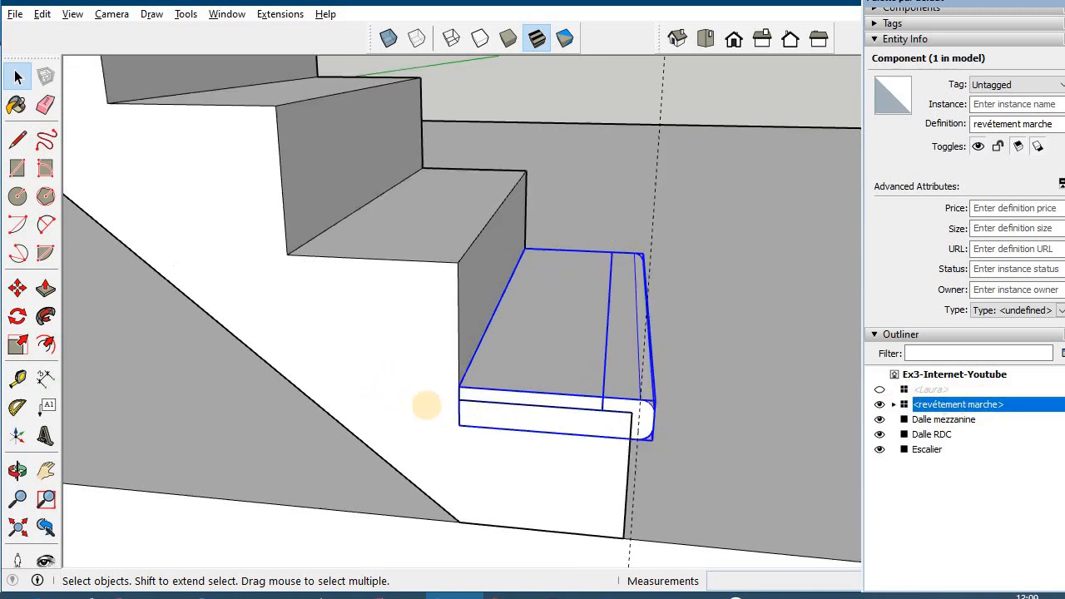
{"action": "scroll", "coordinate": [427, 406], "scroll_direction": "down", "scroll_amount": 3}
{"action": "middle_click_drag", "start_coordinate": [441, 379], "coordinate": [528, 405]}
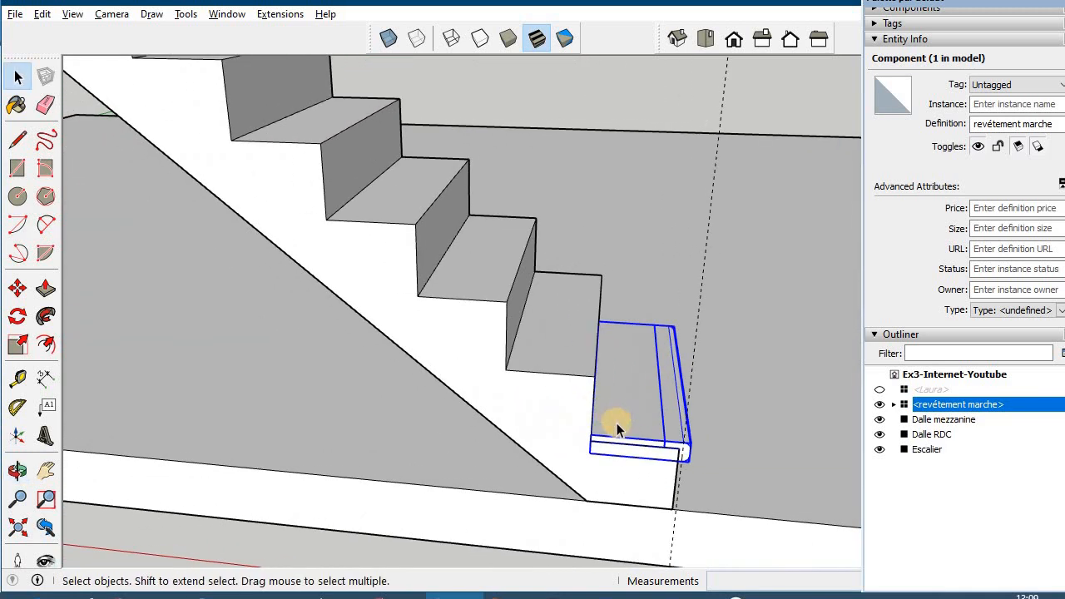
{"action": "key", "text": "m"}
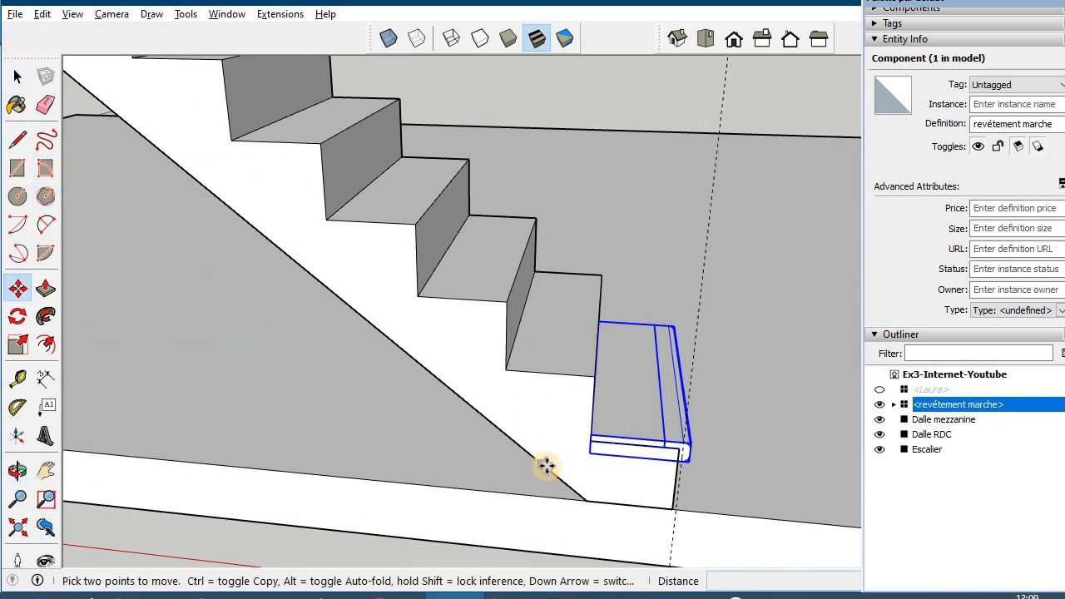
{"action": "middle_click_drag", "start_coordinate": [545, 466], "coordinate": [577, 435]}
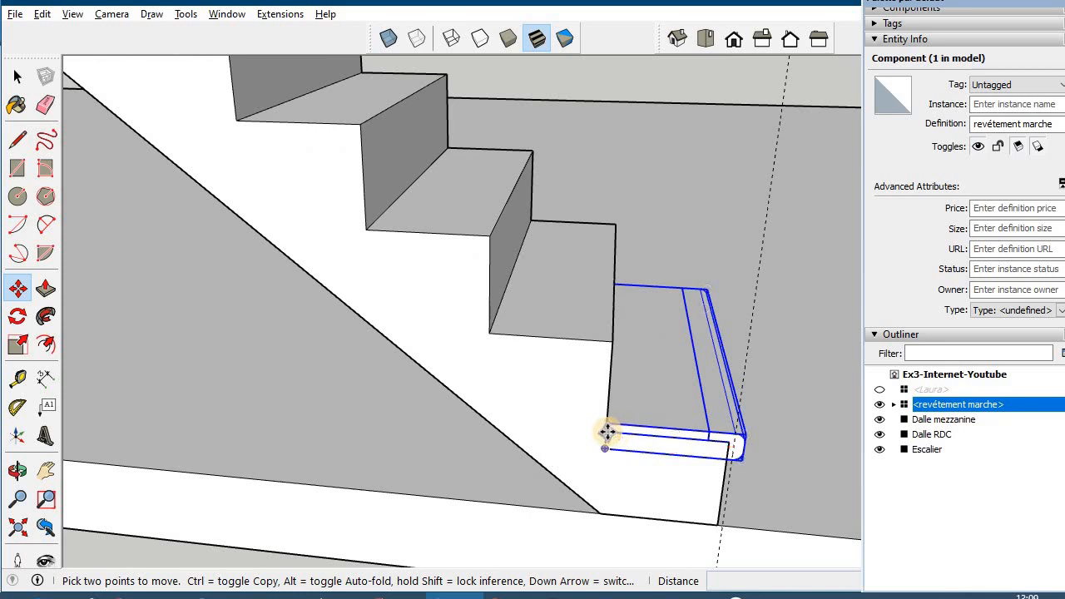
{"action": "left_click", "coordinate": [607, 432]}
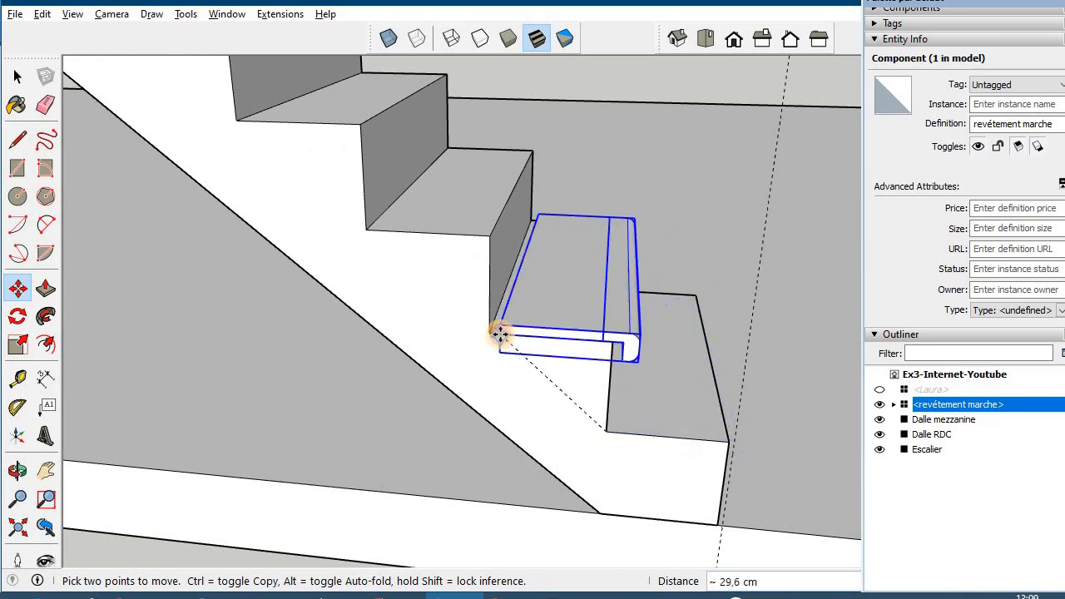
{"action": "key", "text": "ctrl"}
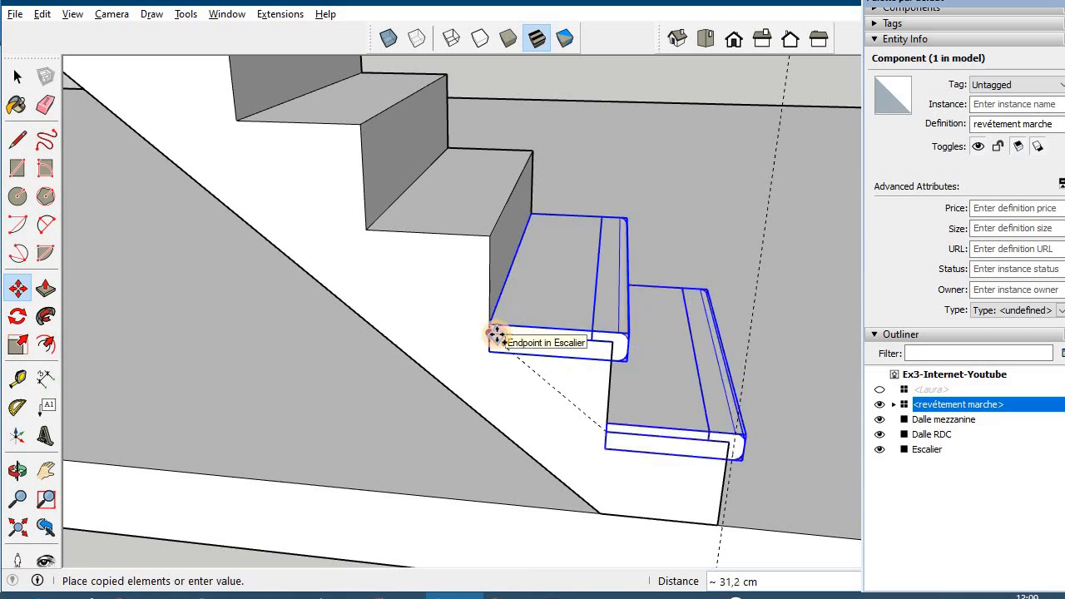
{"action": "left_click", "coordinate": [497, 334]}
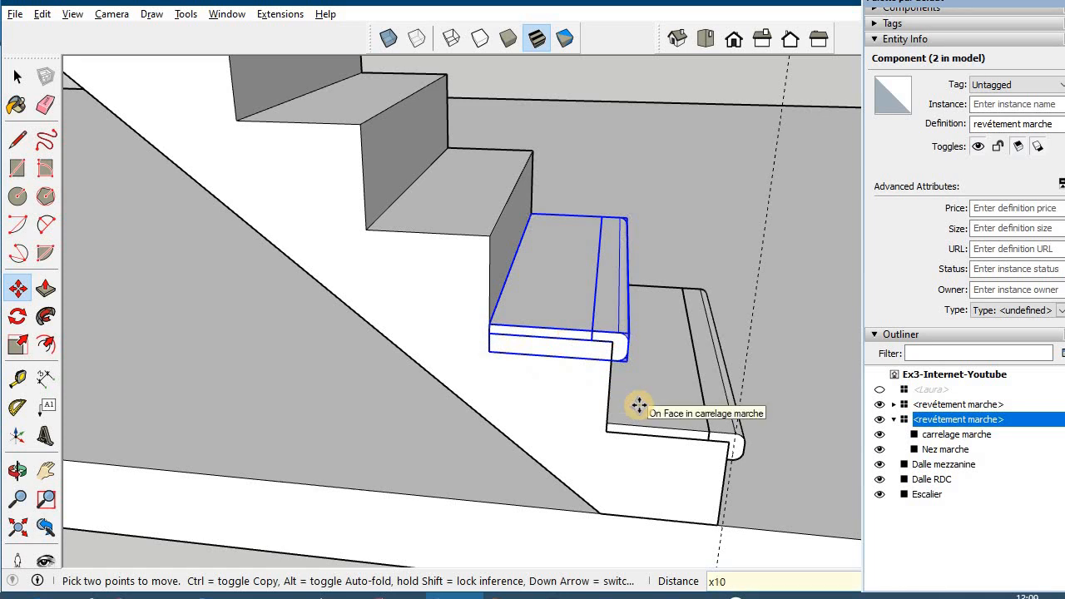
{"action": "key", "text": "Return"}
{"action": "scroll", "coordinate": [709, 407], "scroll_direction": "down", "scroll_amount": 4}
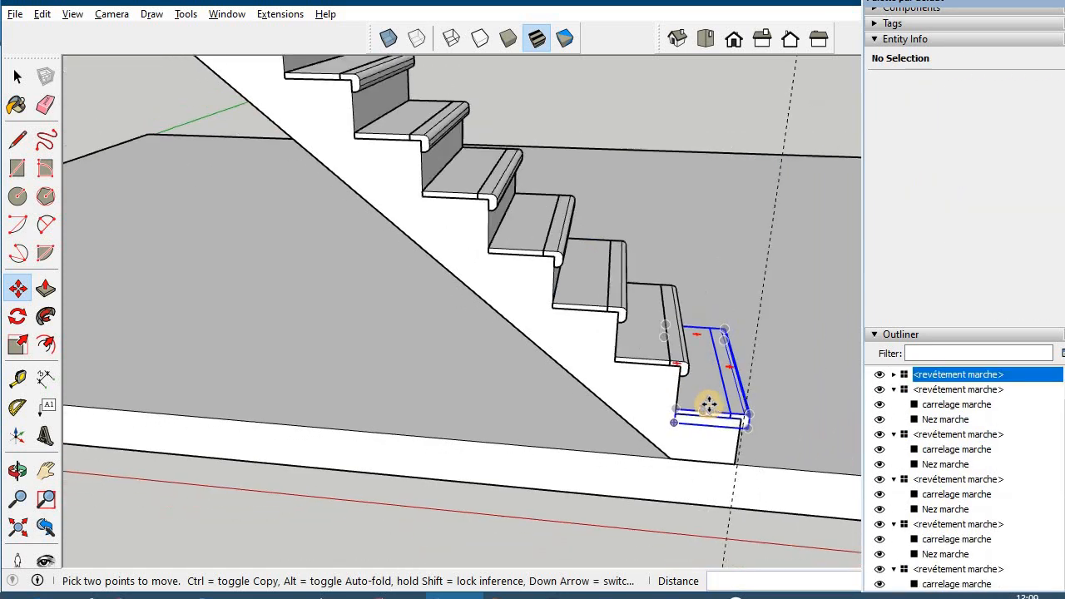
{"action": "scroll", "coordinate": [709, 408], "scroll_direction": "down", "scroll_amount": 3}
{"action": "mouse_move", "coordinate": [708, 409]}
{"action": "middle_mouse_down"}
{"action": "mouse_move", "coordinate": [635, 436]}
{"action": "mouse_move", "coordinate": [704, 419]}
{"action": "middle_mouse_up"}
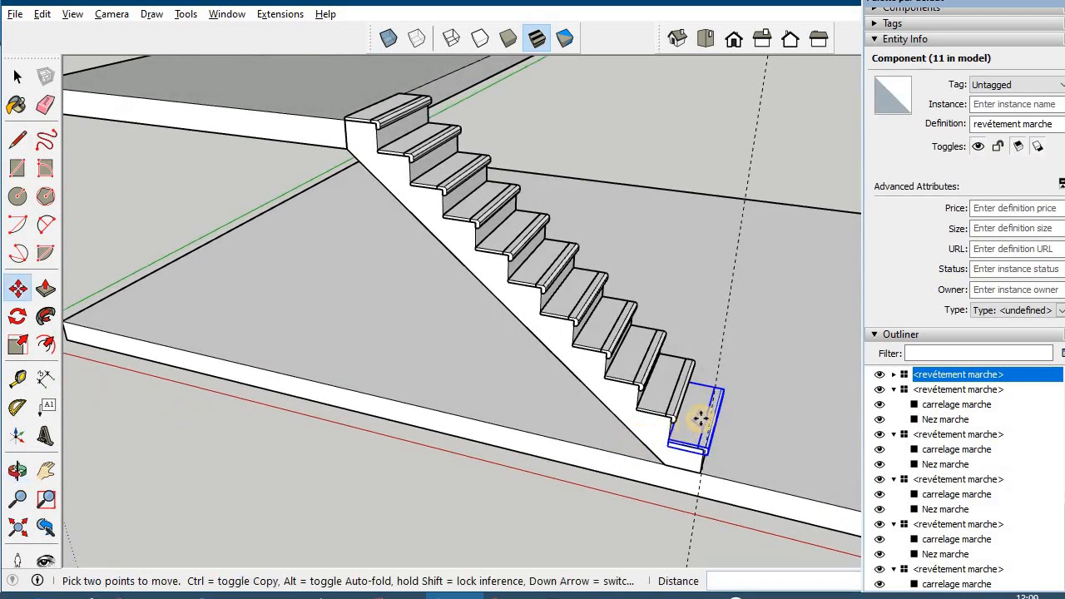
{"action": "left_click", "coordinate": [17, 77]}
{"action": "left_click", "coordinate": [190, 189]}
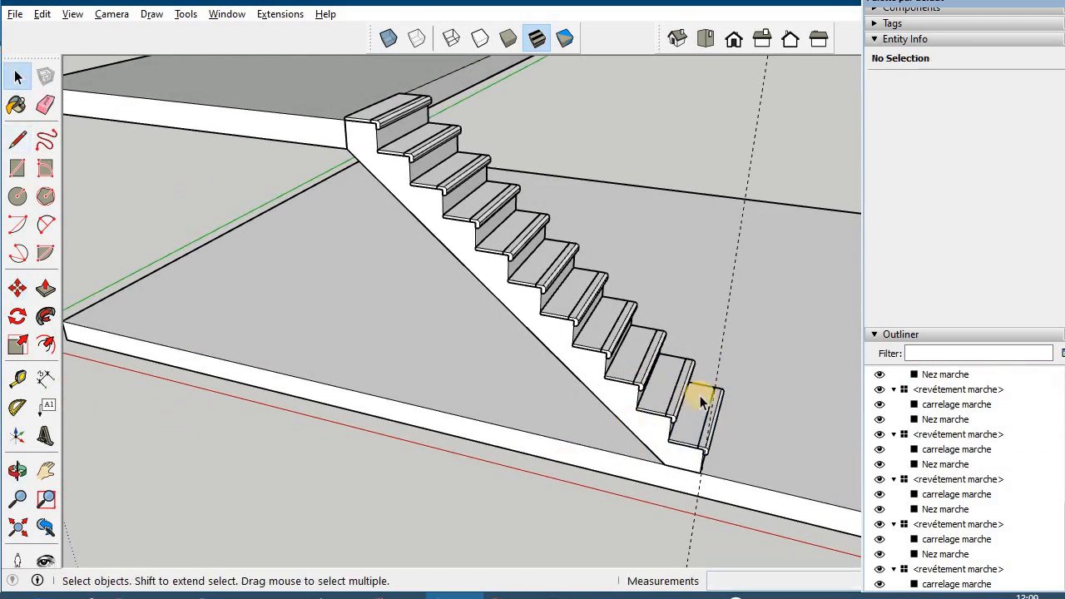
Open the lowest step's Nez marche group inside the component and paint its entire geometry with Wood Bamboo from the Wood materials
{"action": "scroll", "coordinate": [608, 483], "scroll_direction": "up", "scroll_amount": 3}
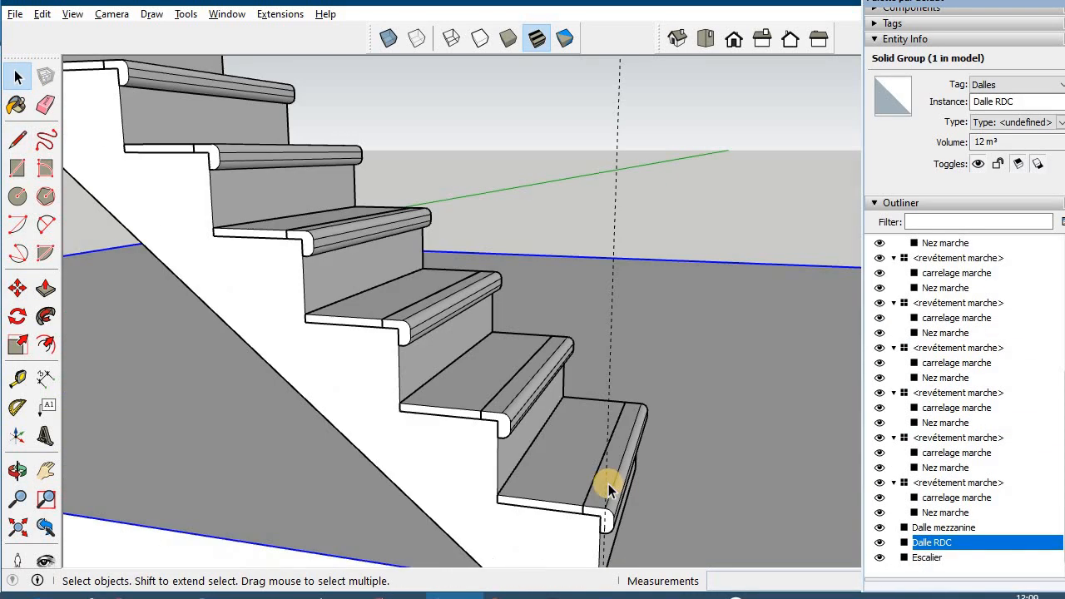
{"action": "double_click", "coordinate": [609, 484]}
{"action": "double_click", "coordinate": [609, 483]}
{"action": "middle_click_drag", "start_coordinate": [608, 484], "coordinate": [549, 551]}
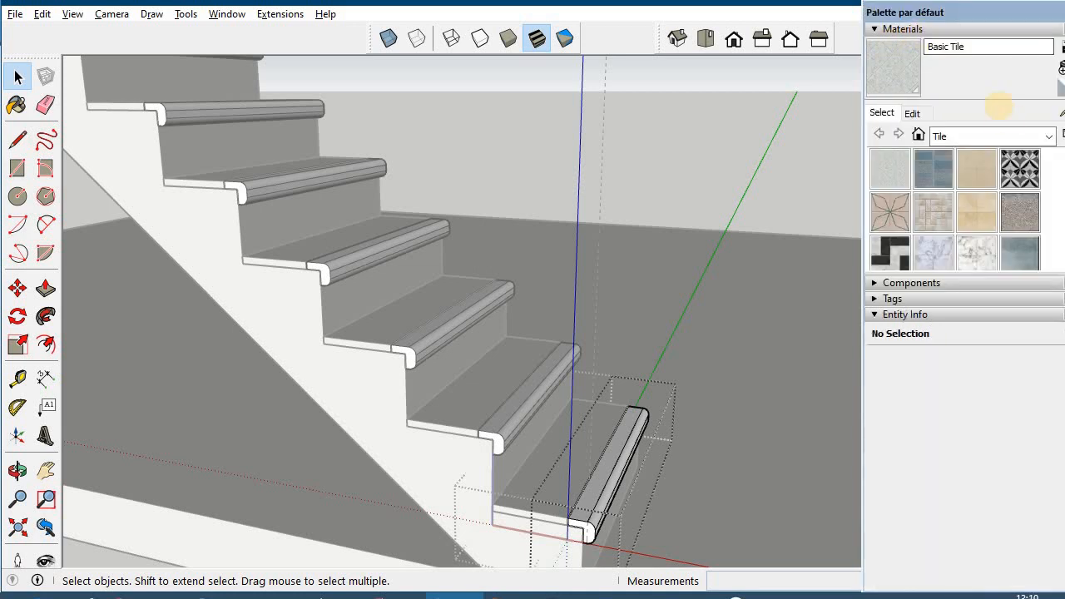
{"action": "left_click", "coordinate": [1050, 137]}
{"action": "left_click", "coordinate": [1001, 355]}
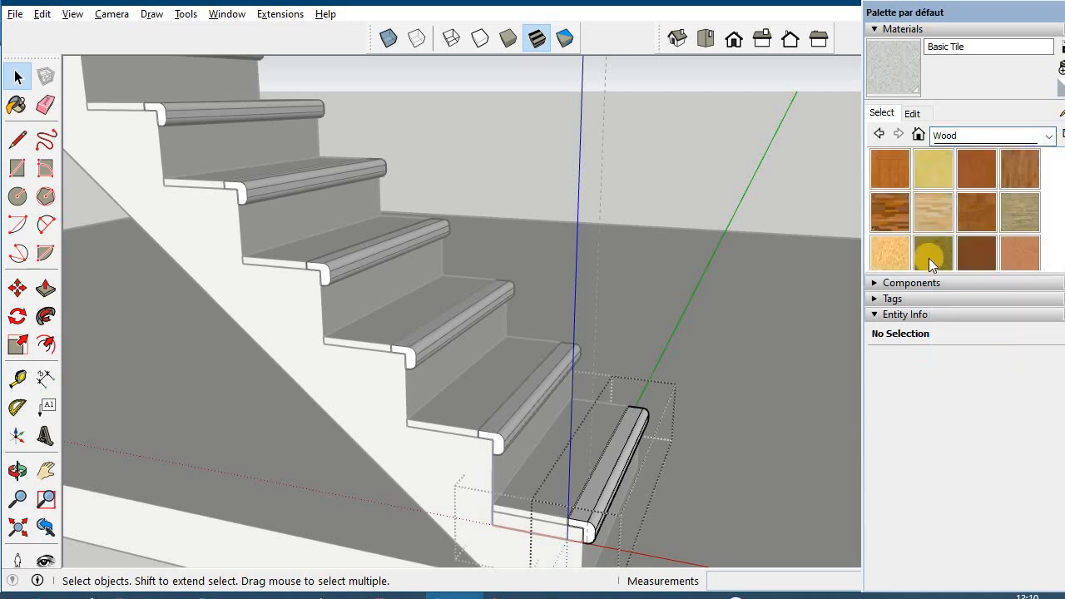
{"action": "left_click", "coordinate": [890, 168]}
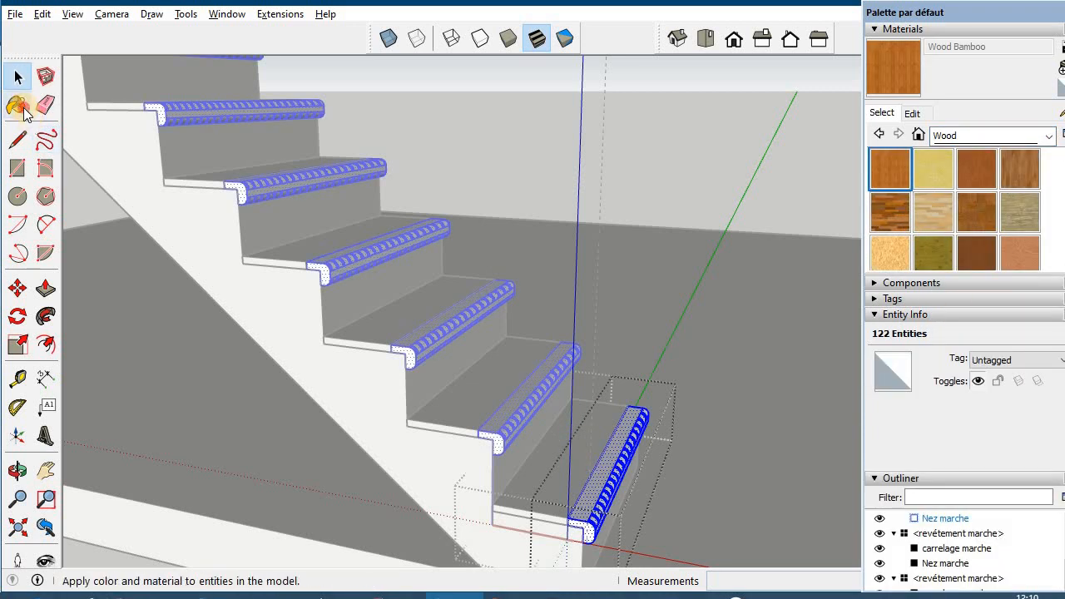
{"action": "left_click", "coordinate": [593, 491]}
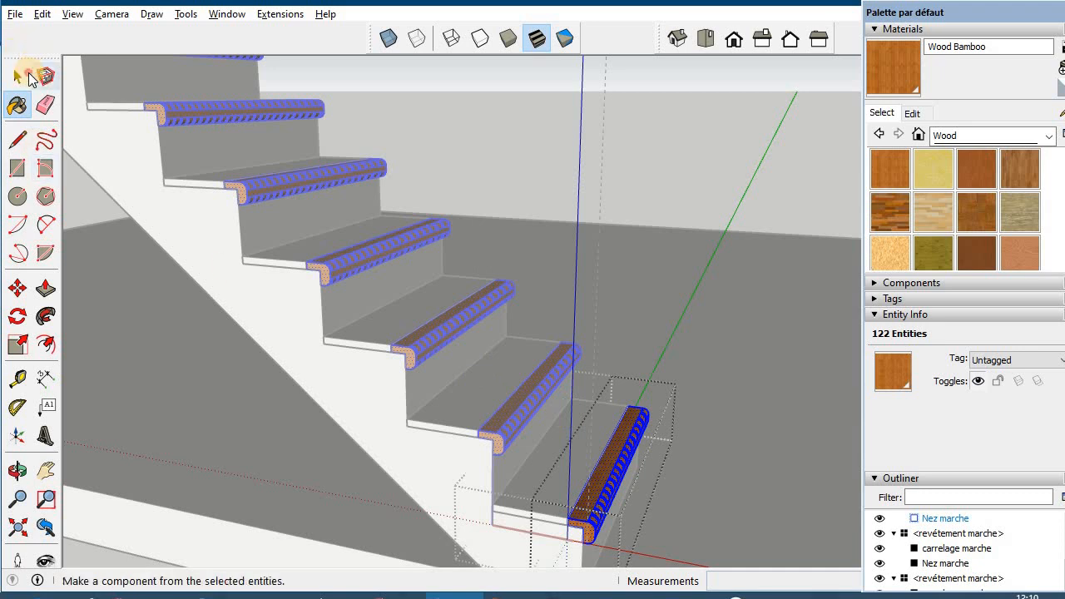
Paint the carrelage marche group with Basic Tile from the Tile materials and exit the component
{"action": "left_click", "coordinate": [28, 77]}
{"action": "left_click", "coordinate": [543, 481]}
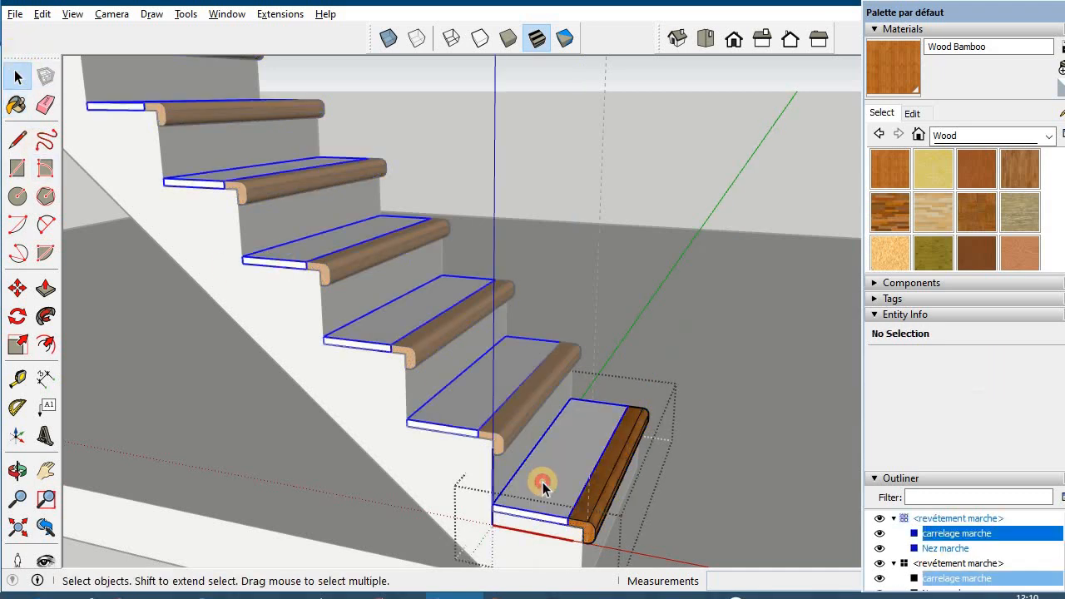
{"action": "double_click", "coordinate": [543, 482]}
{"action": "triple_click", "coordinate": [543, 482]}
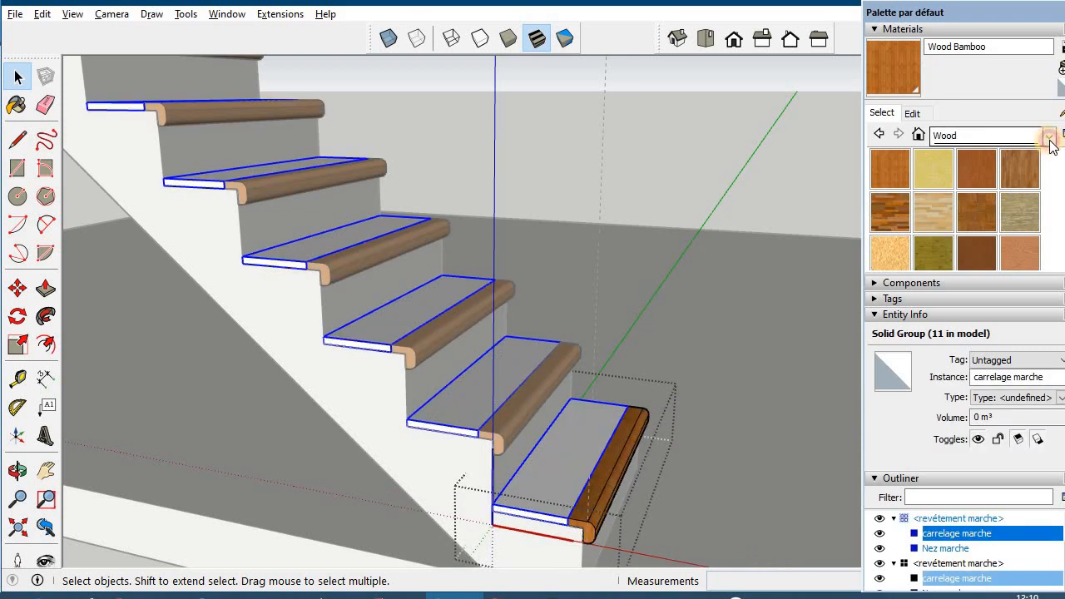
{"action": "left_click", "coordinate": [1050, 136]}
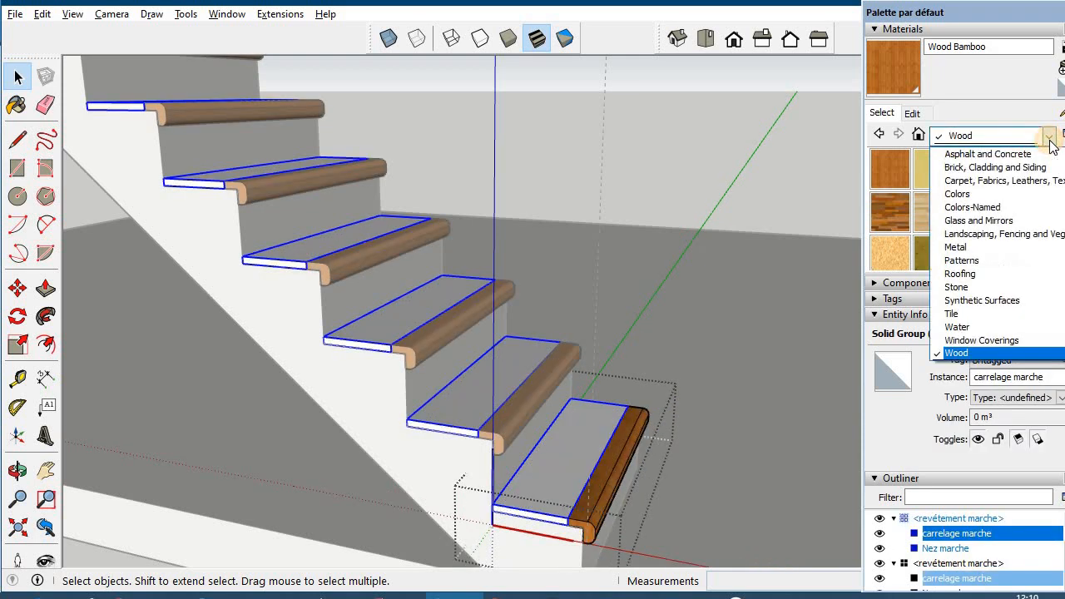
{"action": "left_click", "coordinate": [983, 314]}
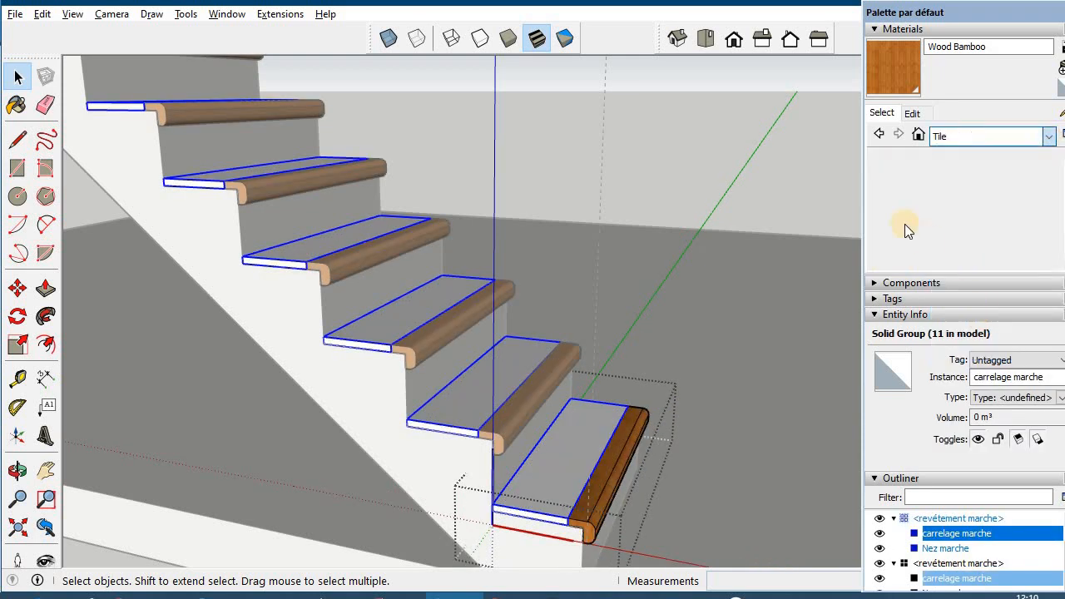
{"action": "left_click", "coordinate": [889, 186]}
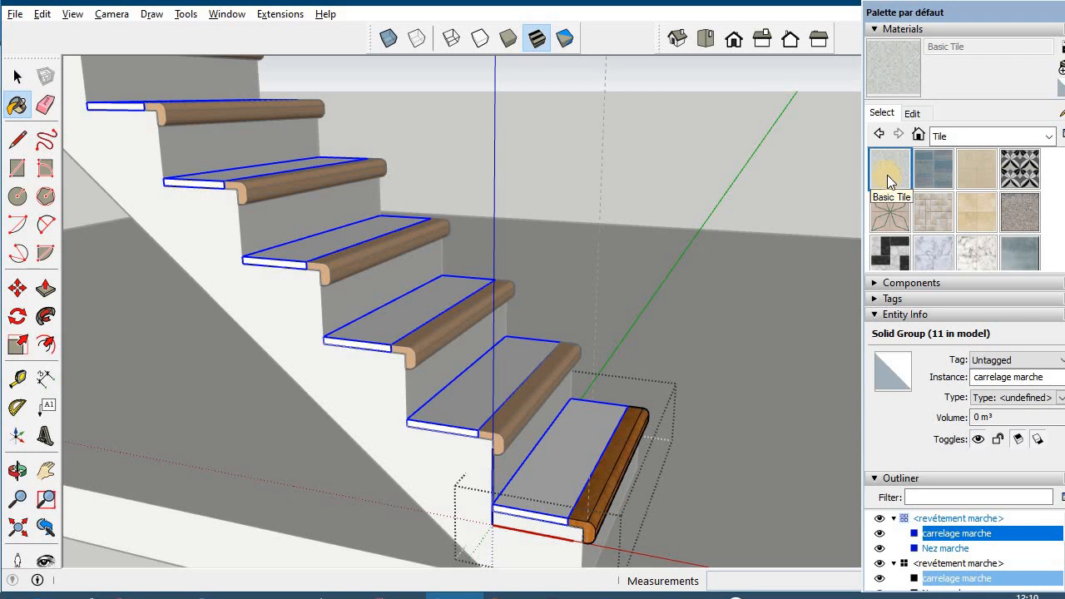
{"action": "left_click", "coordinate": [579, 469]}
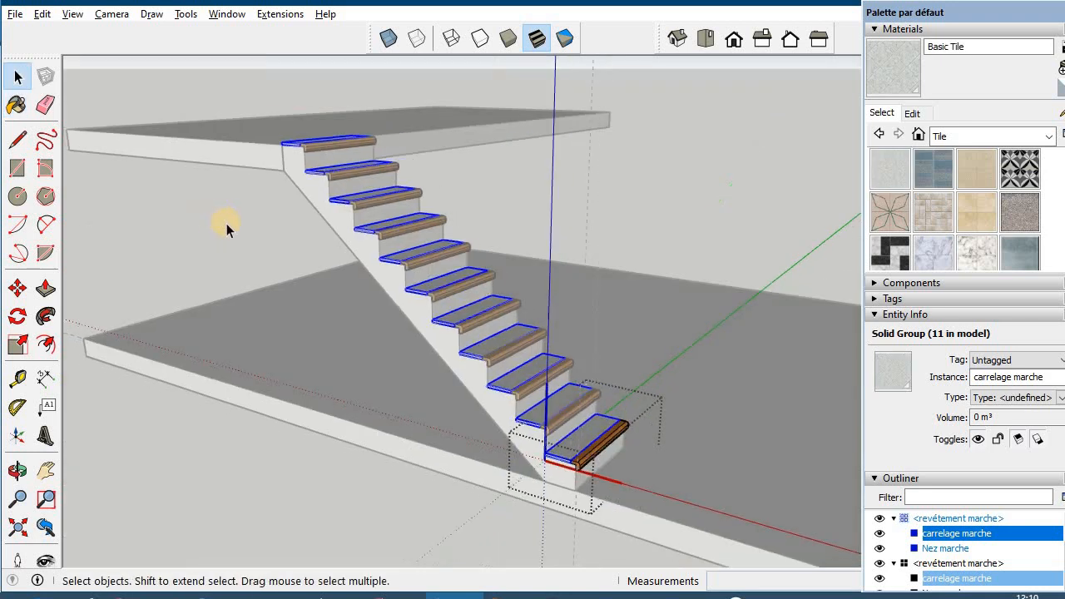
{"action": "middle_click_drag", "start_coordinate": [245, 231], "coordinate": [285, 281]}
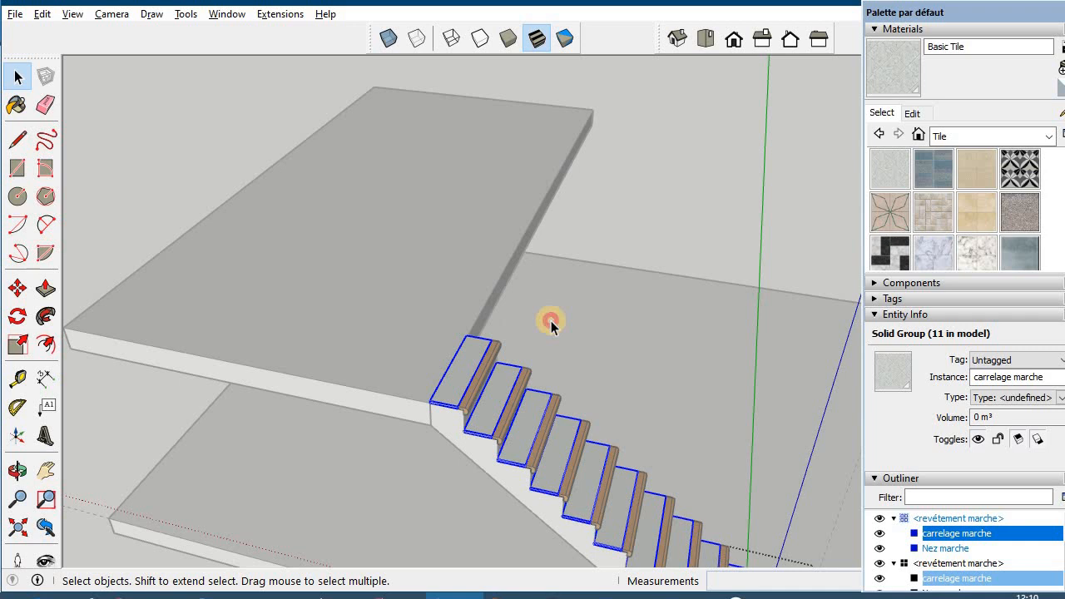
{"action": "left_click", "coordinate": [549, 319]}
{"action": "middle_click_drag", "start_coordinate": [500, 266], "coordinate": [387, 245]}
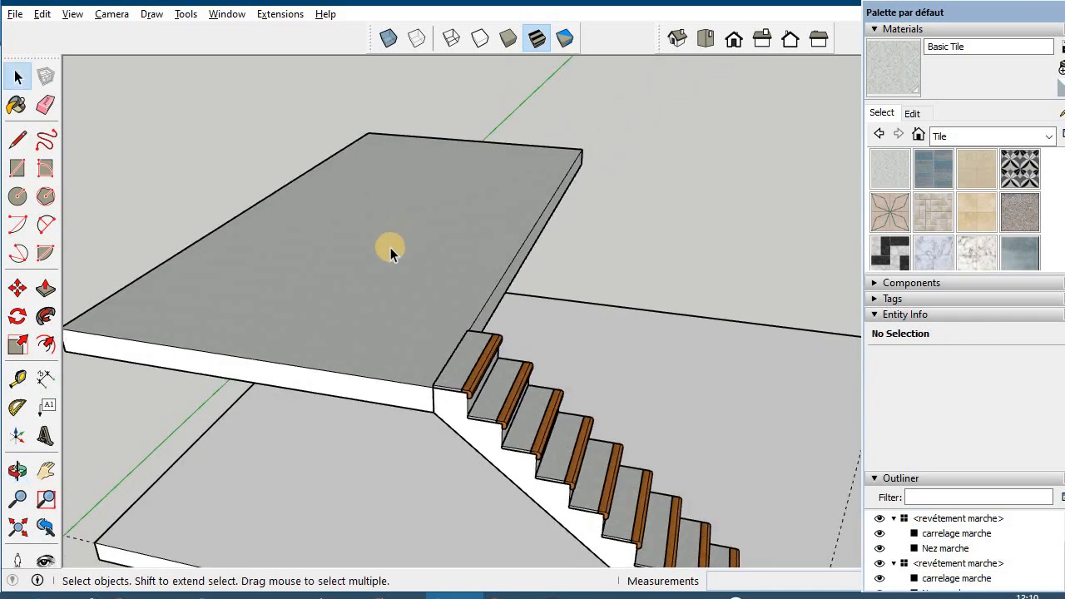
{"action": "left_click", "coordinate": [364, 302]}
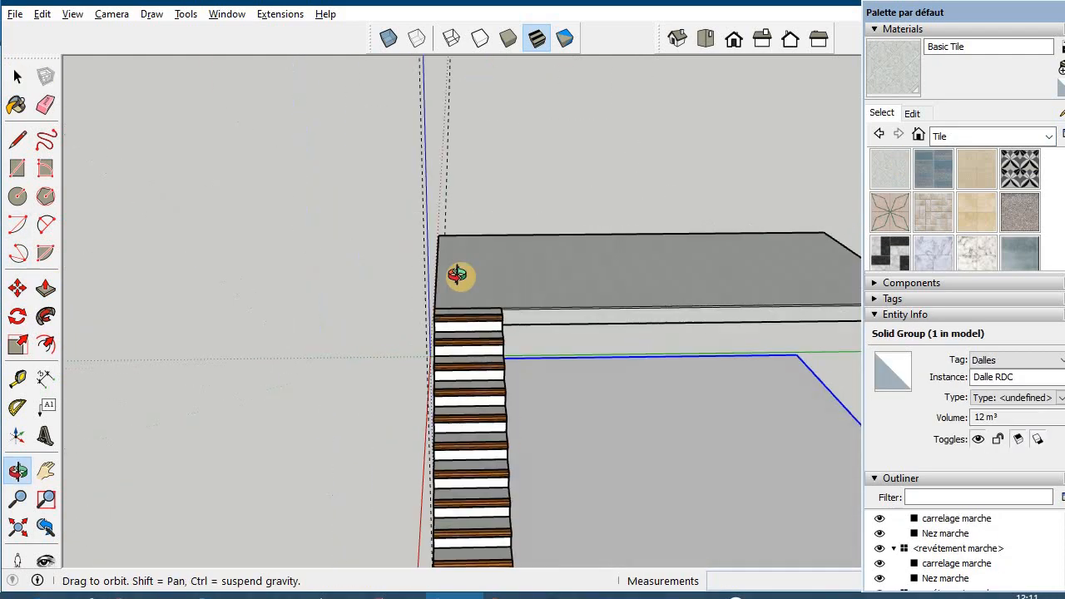
{"action": "middle_click_drag", "start_coordinate": [459, 273], "coordinate": [501, 422]}
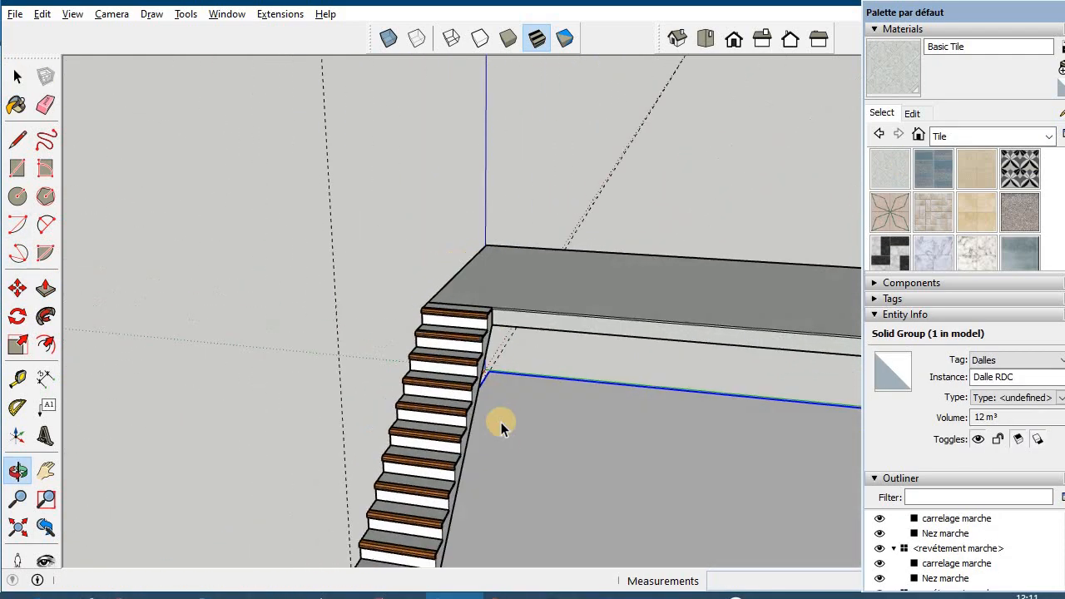
Select all the revétement marche components along the staircase in the Outliner and combine them into one group
{"action": "key", "text": "space"}
{"action": "scroll", "coordinate": [469, 438], "scroll_direction": "down", "scroll_amount": 3}
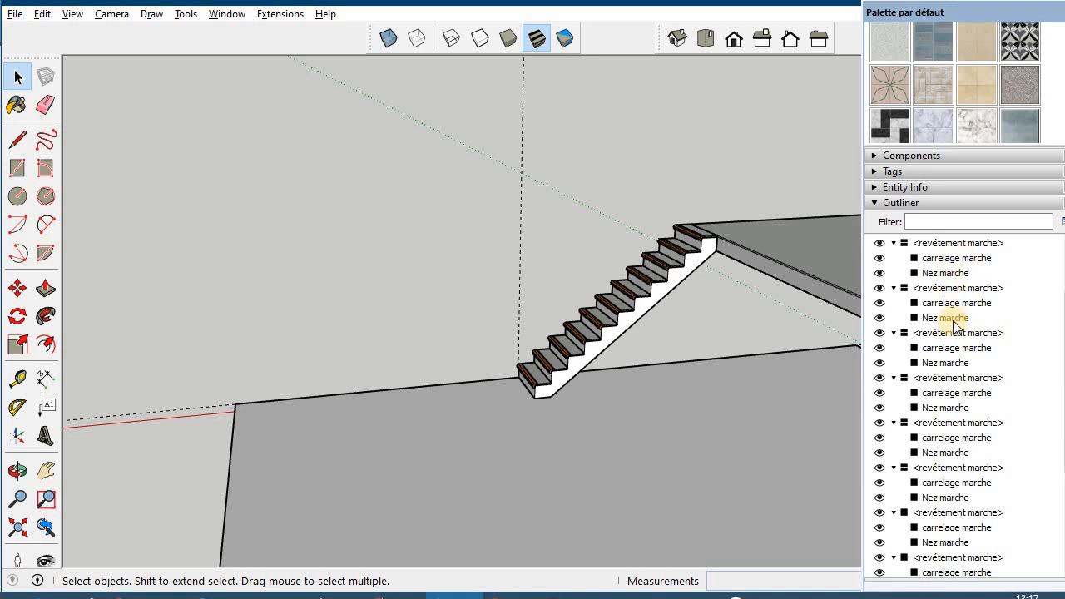
{"action": "scroll", "coordinate": [954, 323], "scroll_direction": "up", "scroll_amount": 1}
{"action": "left_click", "coordinate": [974, 275]}
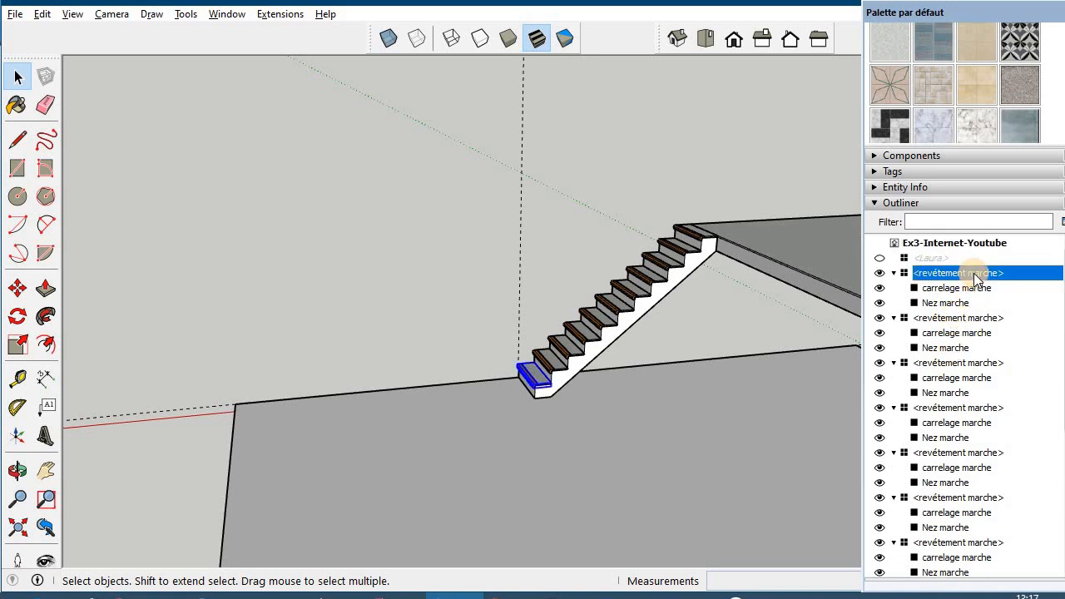
{"action": "left_click", "coordinate": [973, 320], "text": "ctrl"}
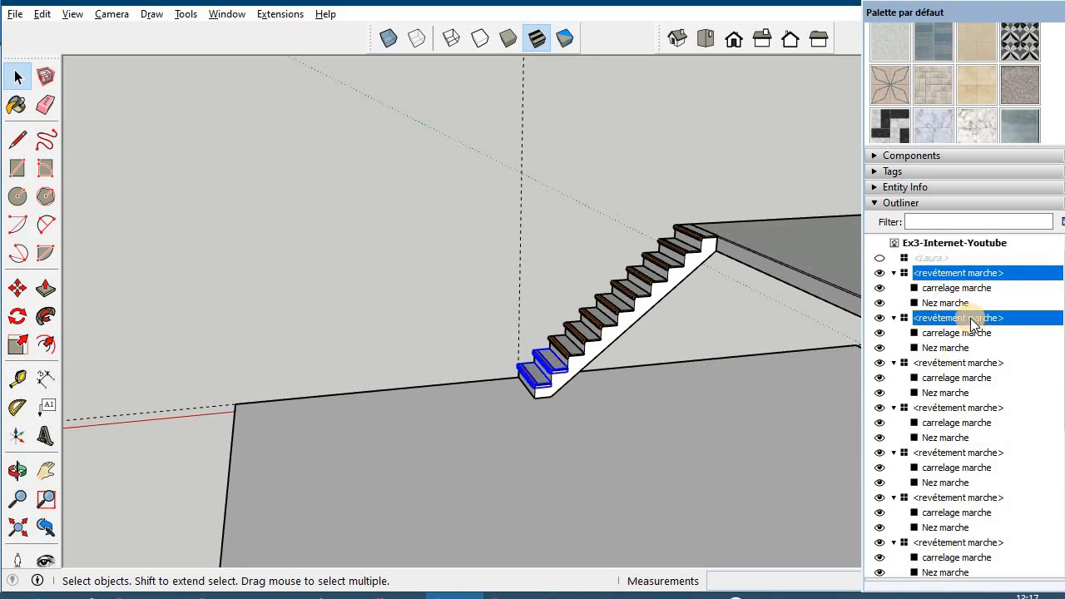
{"action": "left_click", "coordinate": [961, 364], "text": "ctrl"}
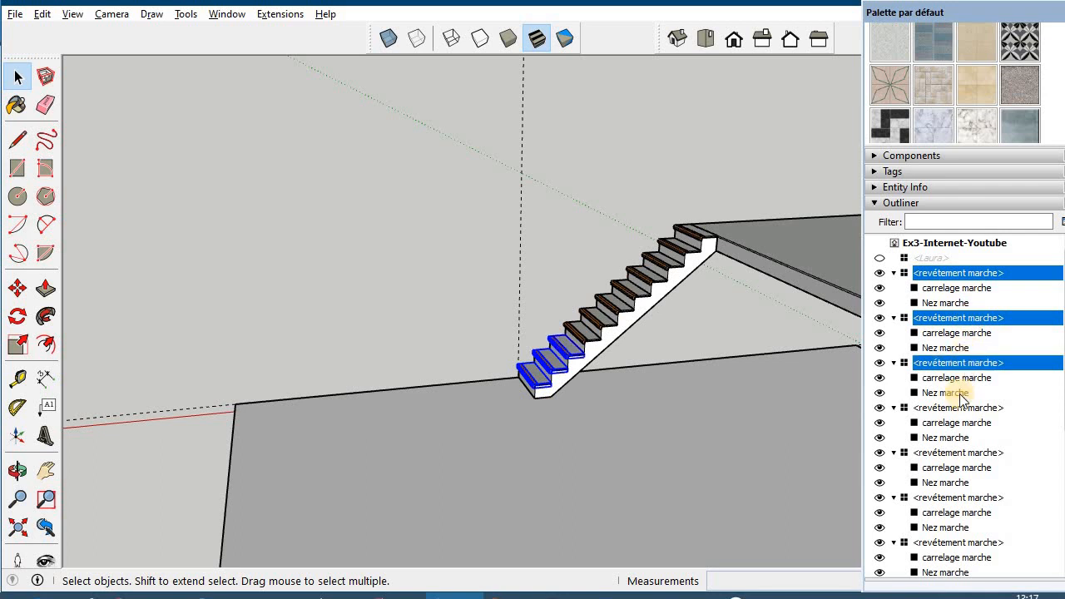
{"action": "left_click", "coordinate": [961, 407], "text": "ctrl"}
{"action": "left_click", "coordinate": [957, 453], "text": "ctrl"}
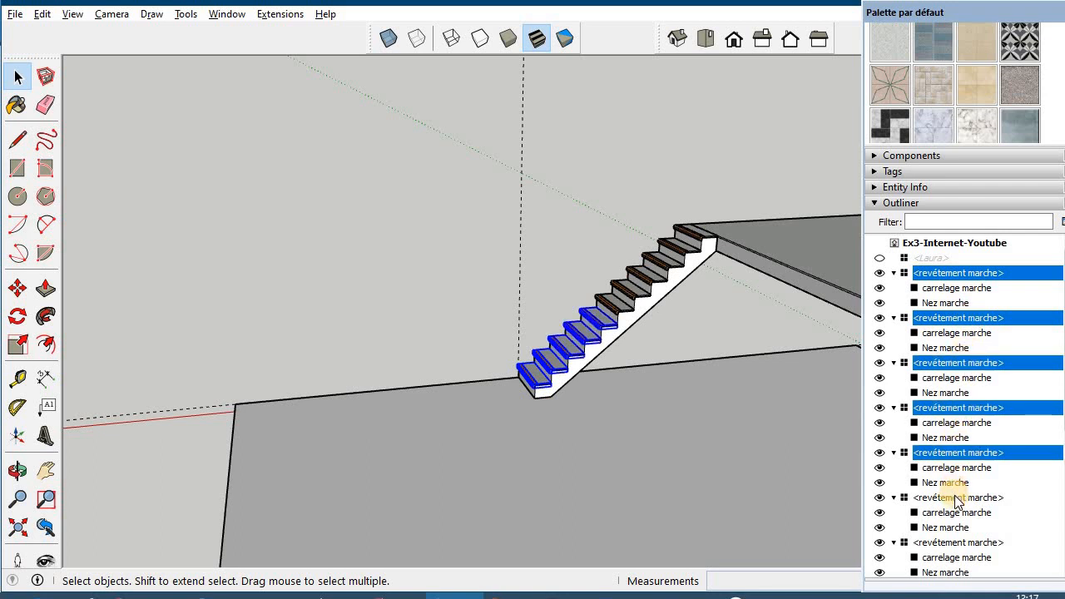
{"action": "left_click", "coordinate": [953, 498], "text": "ctrl"}
{"action": "left_click", "coordinate": [953, 543], "text": "ctrl"}
{"action": "scroll", "coordinate": [953, 545], "scroll_direction": "down", "scroll_amount": 1}
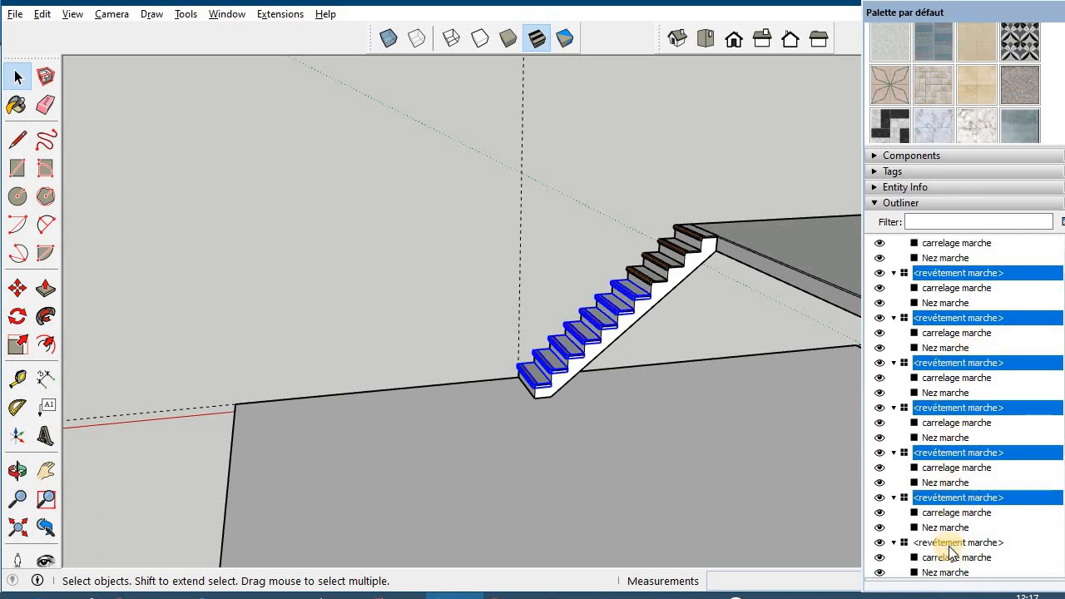
{"action": "left_click", "coordinate": [957, 363], "text": "ctrl"}
{"action": "left_click", "coordinate": [957, 409], "text": "ctrl"}
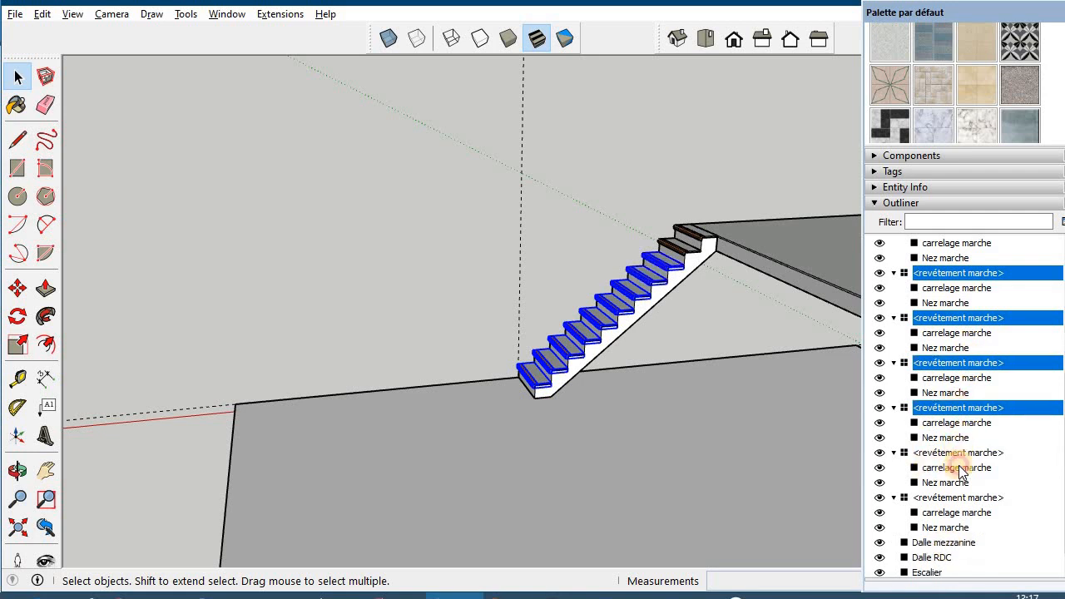
{"action": "left_click", "coordinate": [959, 454], "text": "ctrl"}
{"action": "left_click", "coordinate": [956, 500], "text": "ctrl"}
{"action": "right_click", "coordinate": [955, 501]}
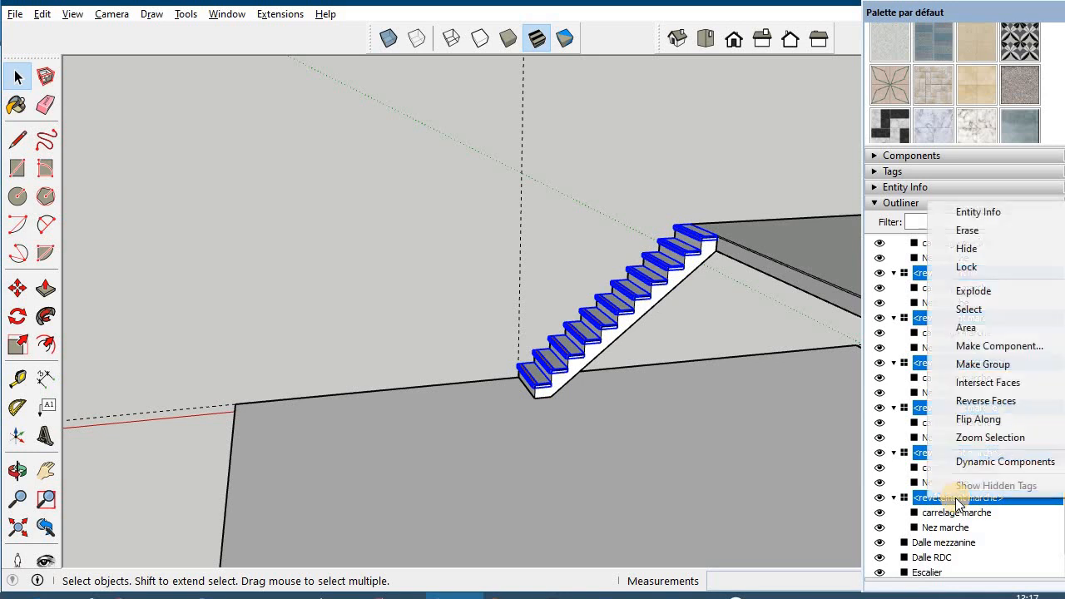
{"action": "left_click", "coordinate": [984, 365]}
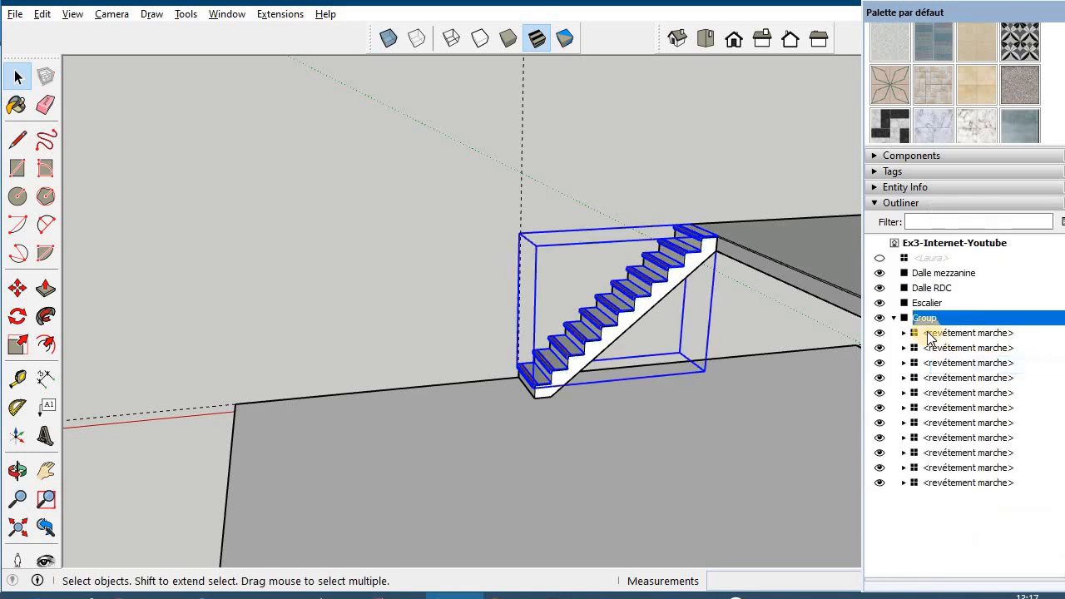
Rename the new covering group as Revétement escalier and hide it
{"action": "double_click", "coordinate": [928, 321]}
{"action": "left_click", "coordinate": [928, 321]}
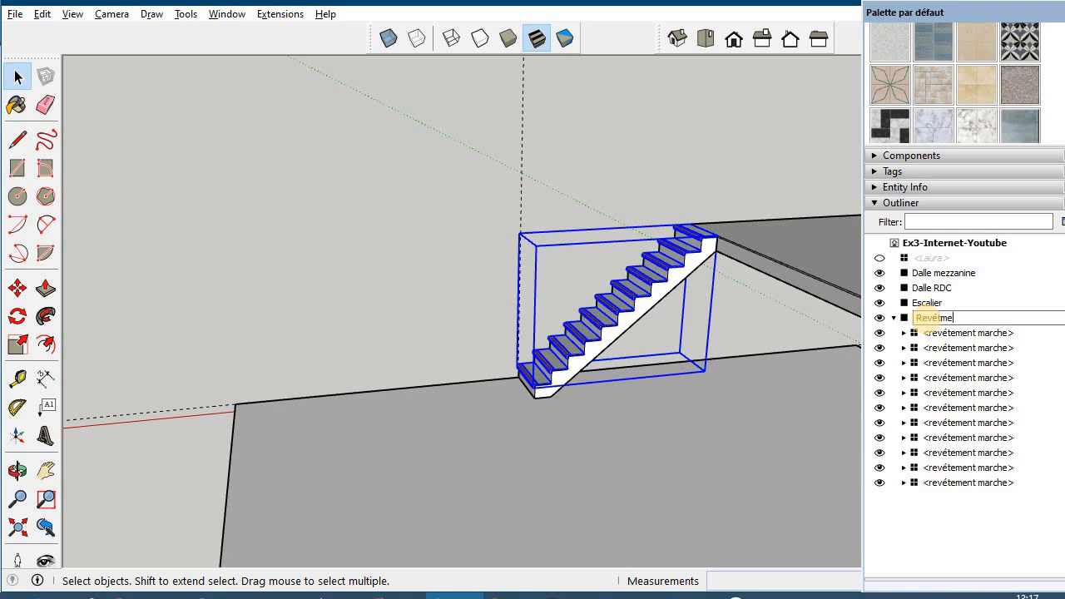
{"action": "type", "text": "Revêtement escalier"}
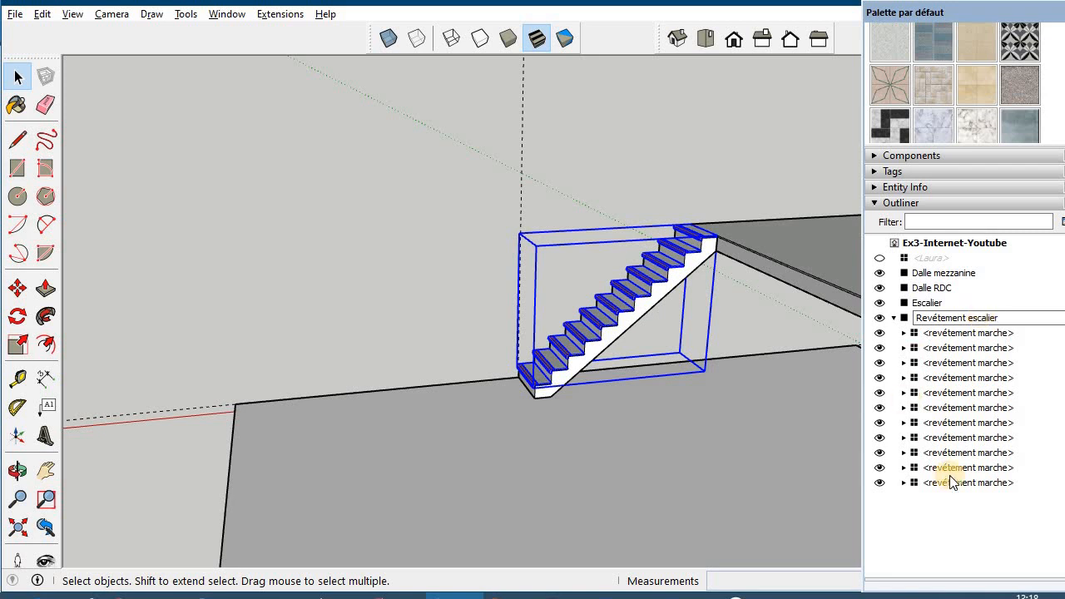
{"action": "key", "text": "Return"}
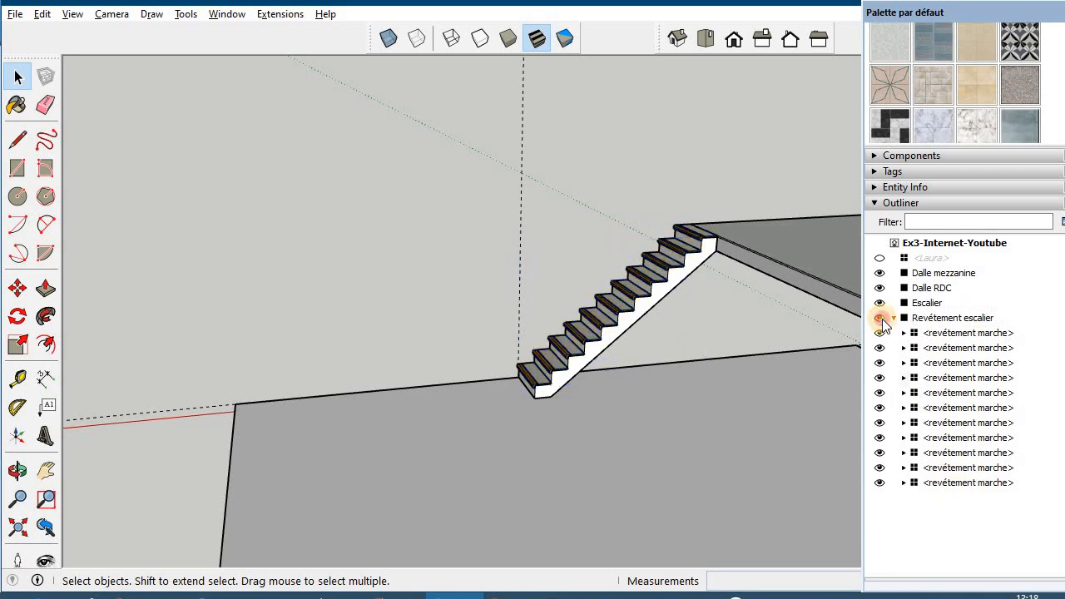
{"action": "left_click", "coordinate": [880, 318]}
Draw a 90 cm vertical line upward from the outer front corner of the lowest step's tread
{"action": "middle_click_drag", "start_coordinate": [562, 477], "coordinate": [475, 475]}
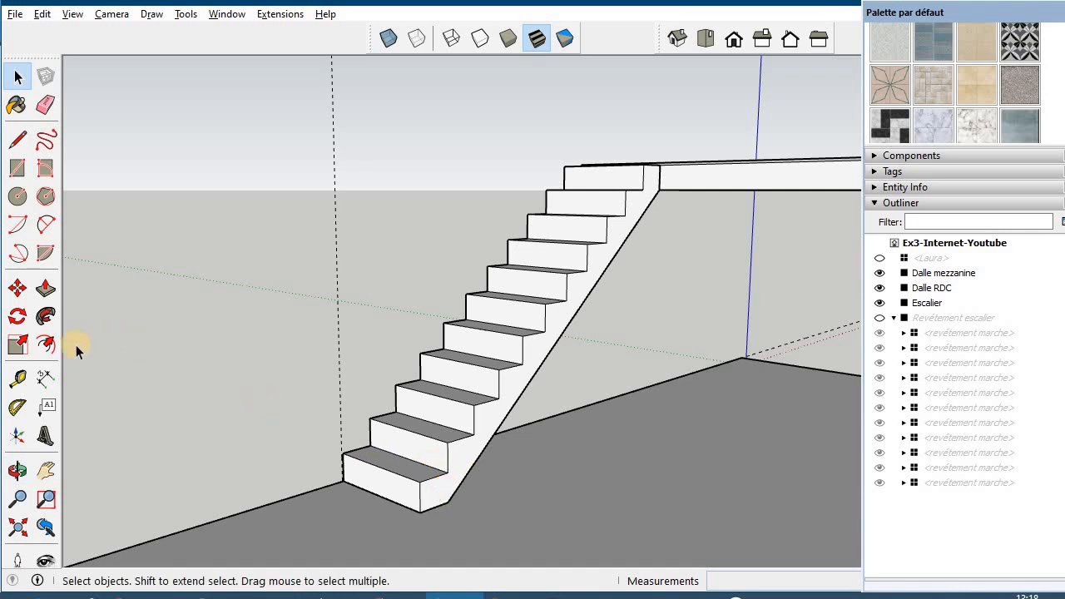
{"action": "left_click", "coordinate": [17, 140]}
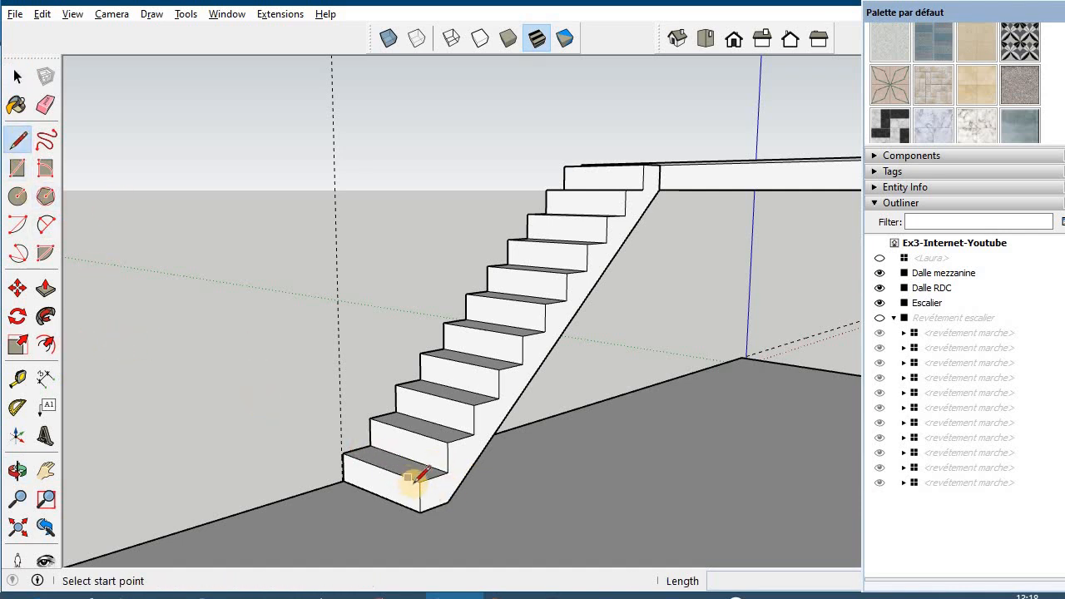
{"action": "left_click", "coordinate": [419, 482]}
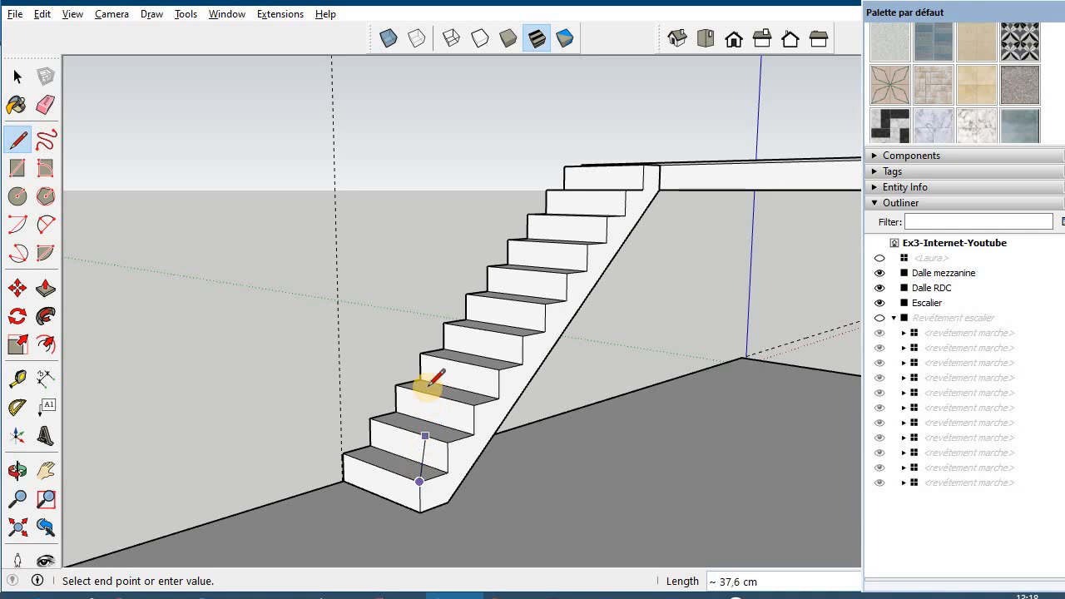
{"action": "left_click", "coordinate": [419, 320]}
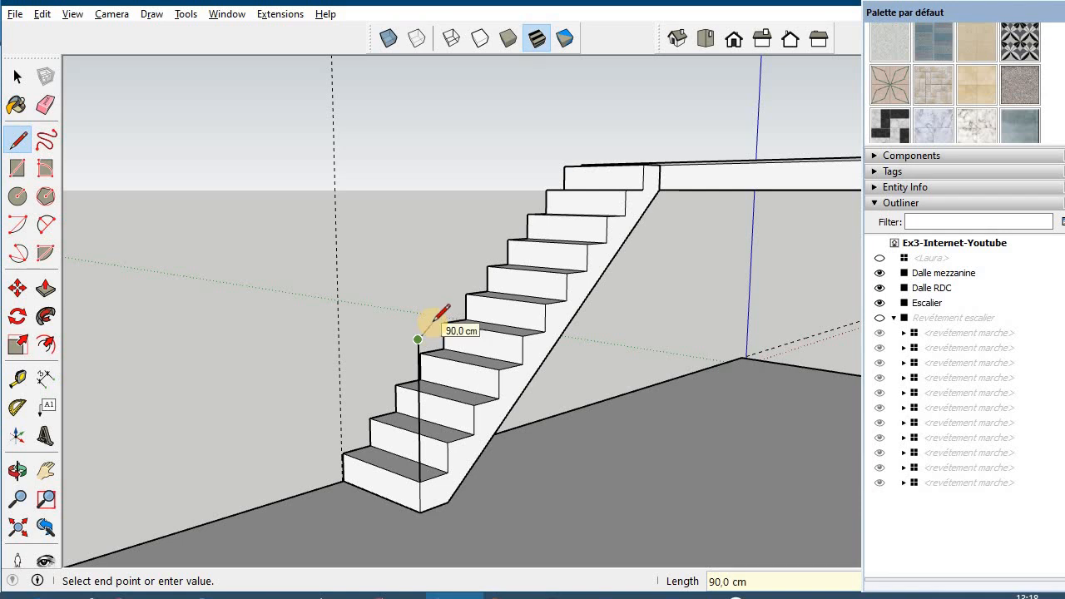
{"action": "key", "text": "Escape"}
Draw a 90 cm vertical line up from the top step's outer front corner and connect its top to the lowest step's vertical line
{"action": "left_click", "coordinate": [643, 163]}
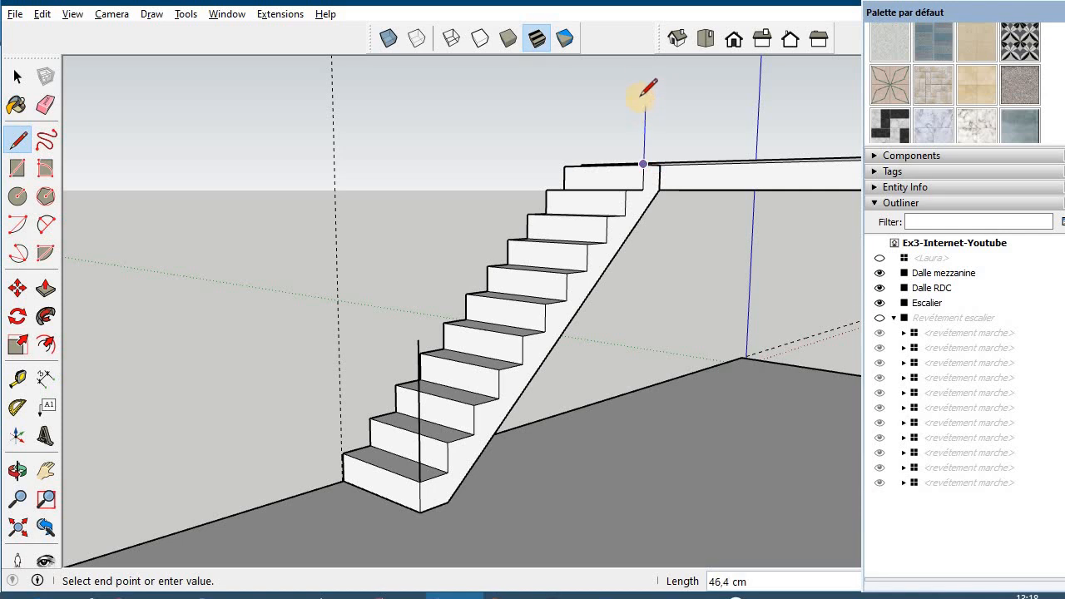
{"action": "left_click", "coordinate": [644, 88]}
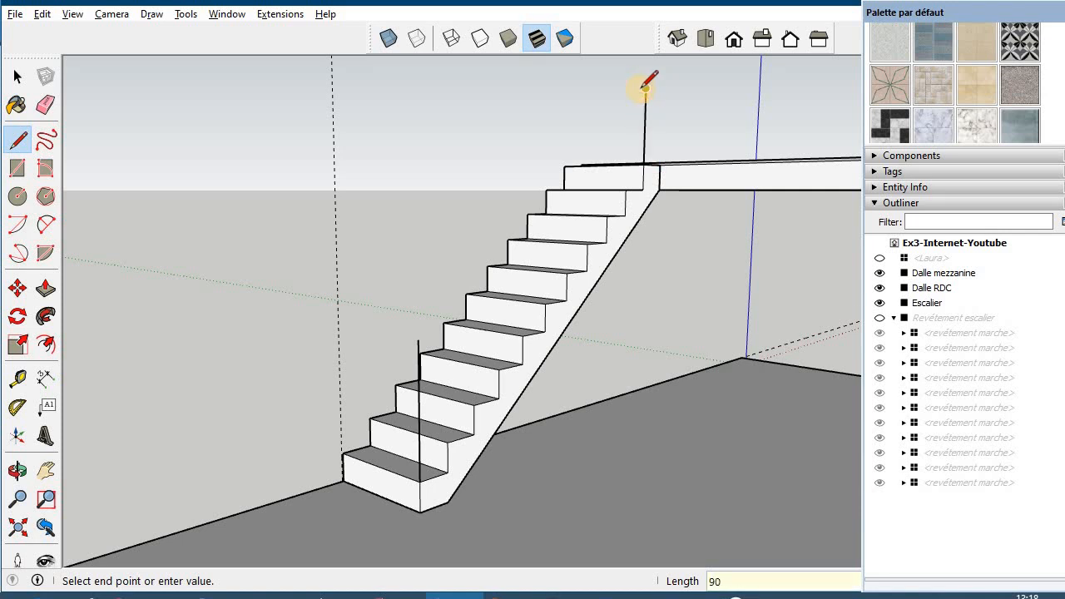
{"action": "key", "text": "Return"}
{"action": "scroll", "coordinate": [630, 245], "scroll_direction": "down", "scroll_amount": 2}
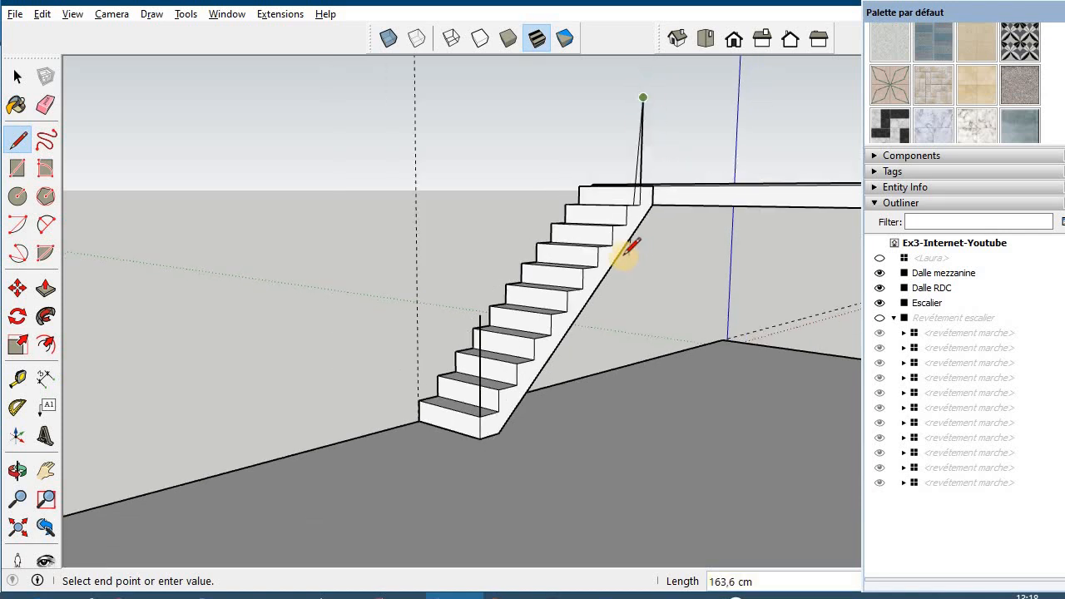
{"action": "left_click", "coordinate": [485, 313]}
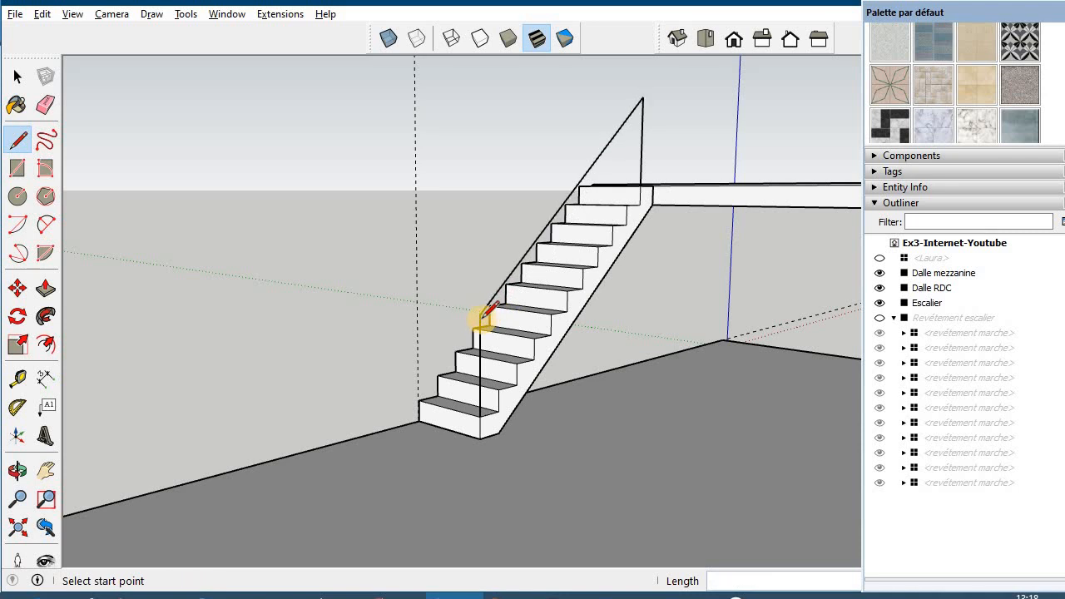
Draw a 90 cm vertical line up from the staircase's outer top corner where it meets the mezzanine slab
{"action": "scroll", "coordinate": [658, 200], "scroll_direction": "up", "scroll_amount": 5}
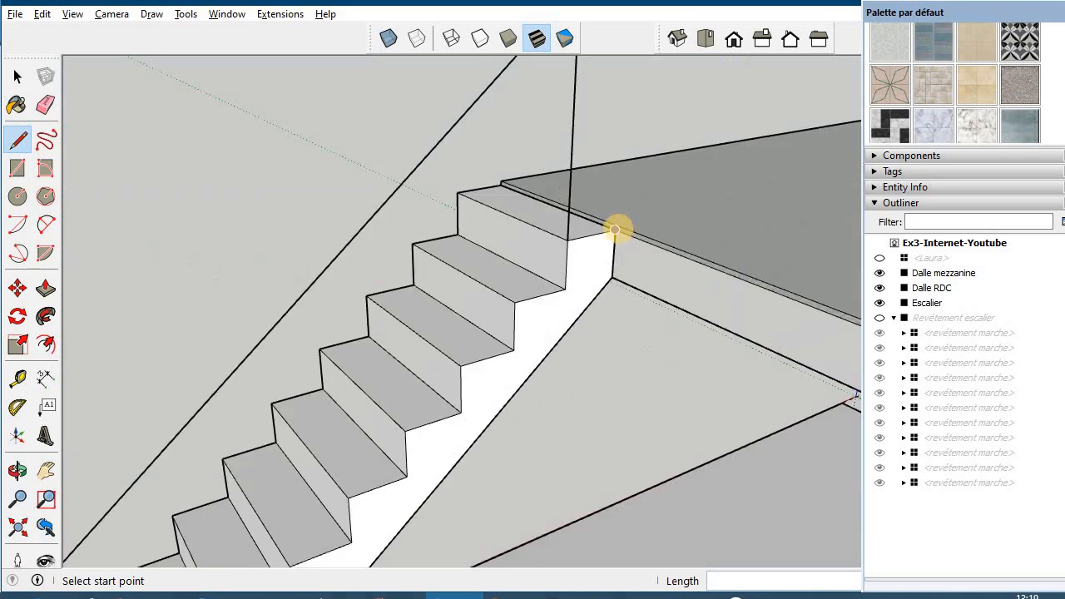
{"action": "left_click", "coordinate": [614, 230]}
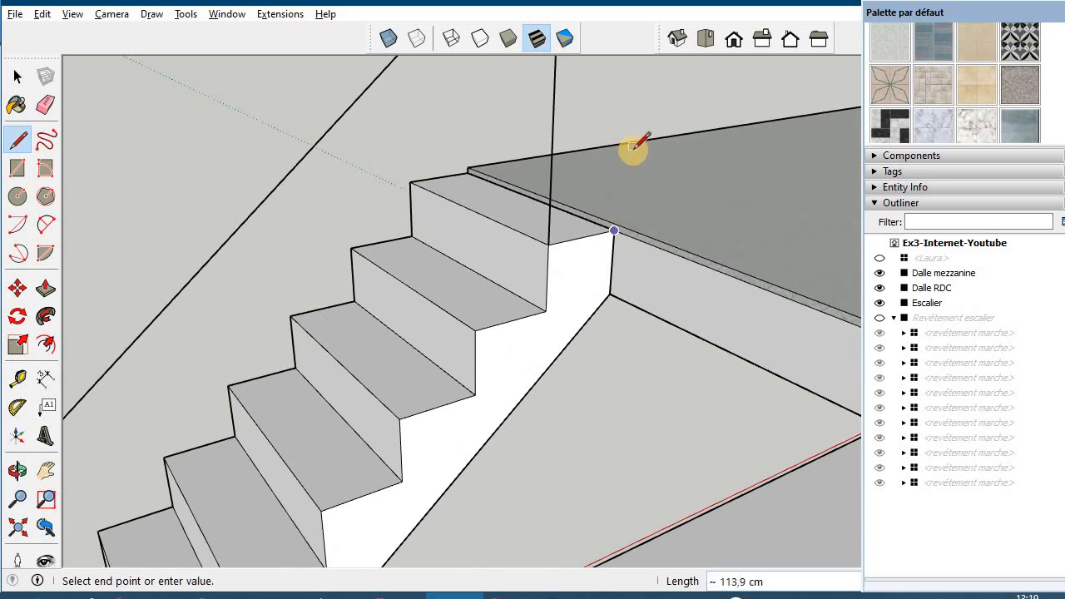
{"action": "left_click", "coordinate": [635, 150]}
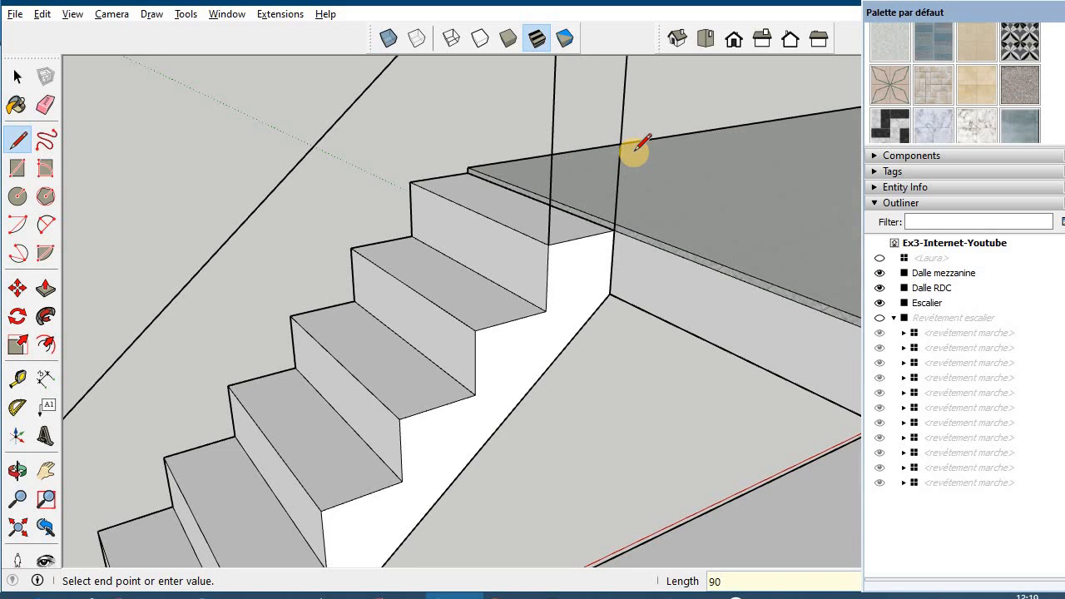
Connect the tops of the two upper vertical lines and trace the staircase's back and underside down to the lowest step's front corner
{"action": "scroll", "coordinate": [645, 191], "scroll_direction": "down", "scroll_amount": 4}
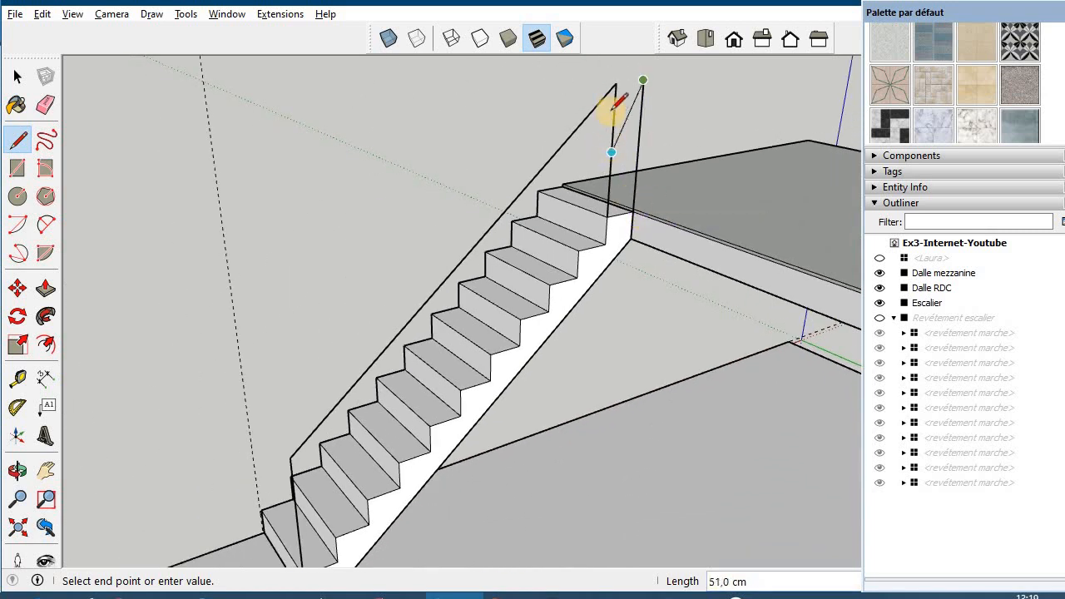
{"action": "scroll", "coordinate": [528, 338], "scroll_direction": "down", "scroll_amount": 2}
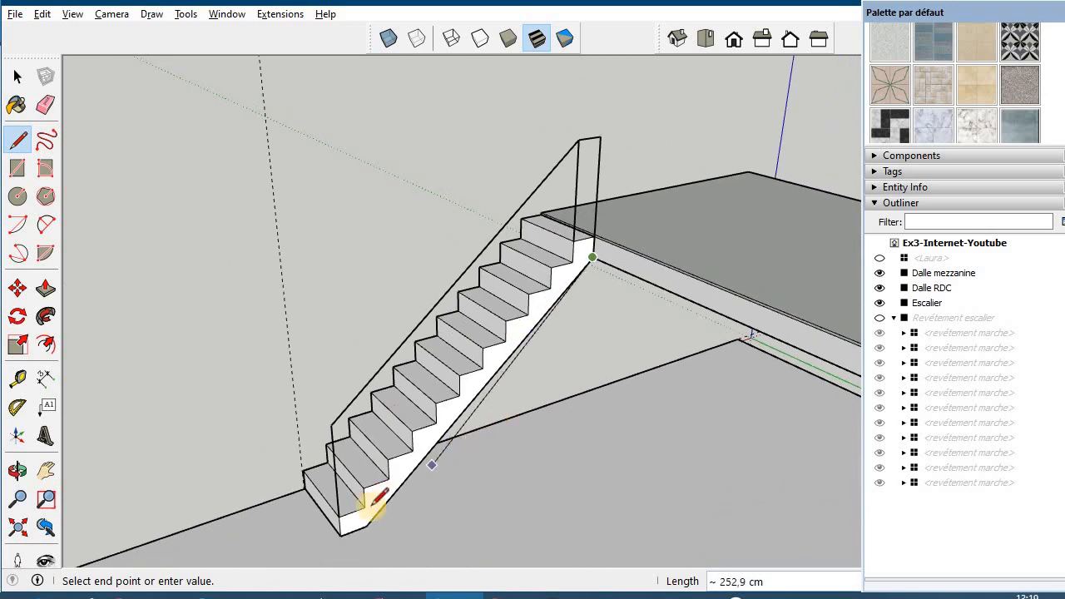
{"action": "left_click", "coordinate": [341, 533]}
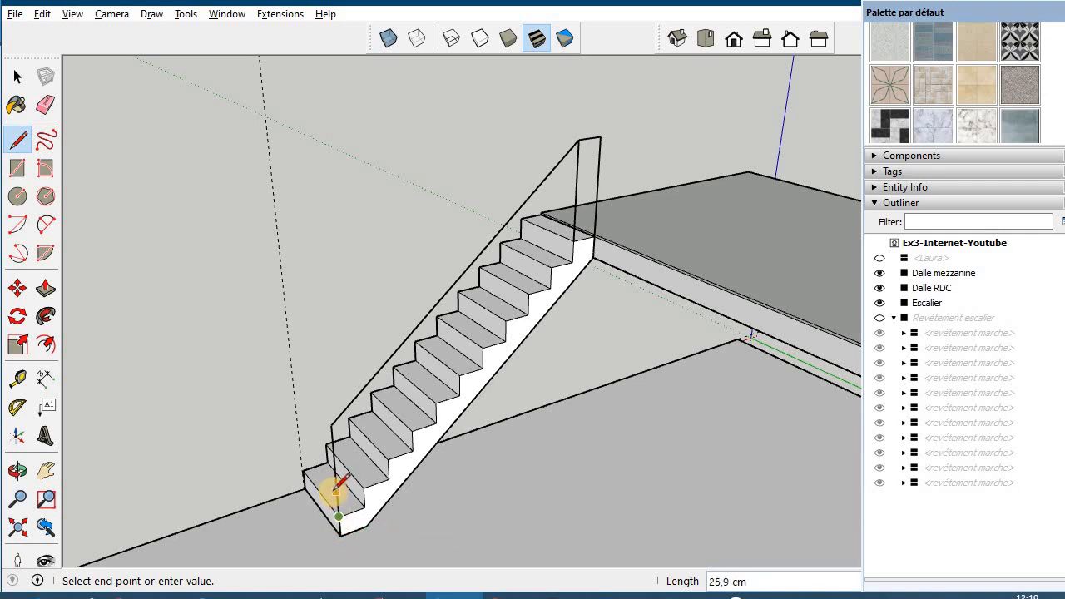
Hide the Escalier group so the traced side outline stands alone
{"action": "scroll", "coordinate": [331, 500], "scroll_direction": "down", "scroll_amount": 3}
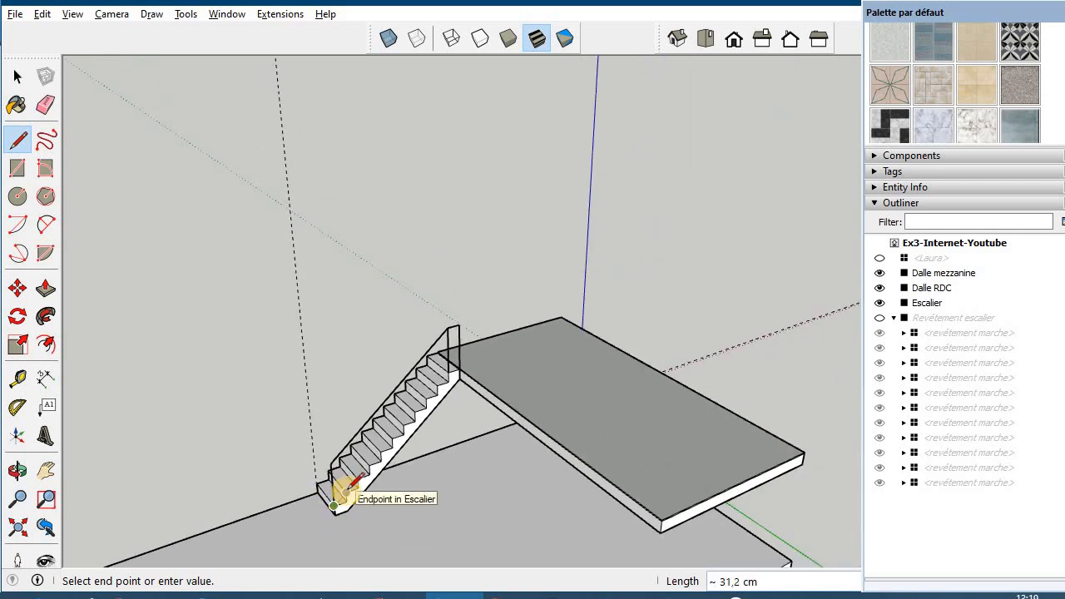
{"action": "left_click", "coordinate": [880, 303]}
{"action": "scroll", "coordinate": [333, 496], "scroll_direction": "up", "scroll_amount": 4}
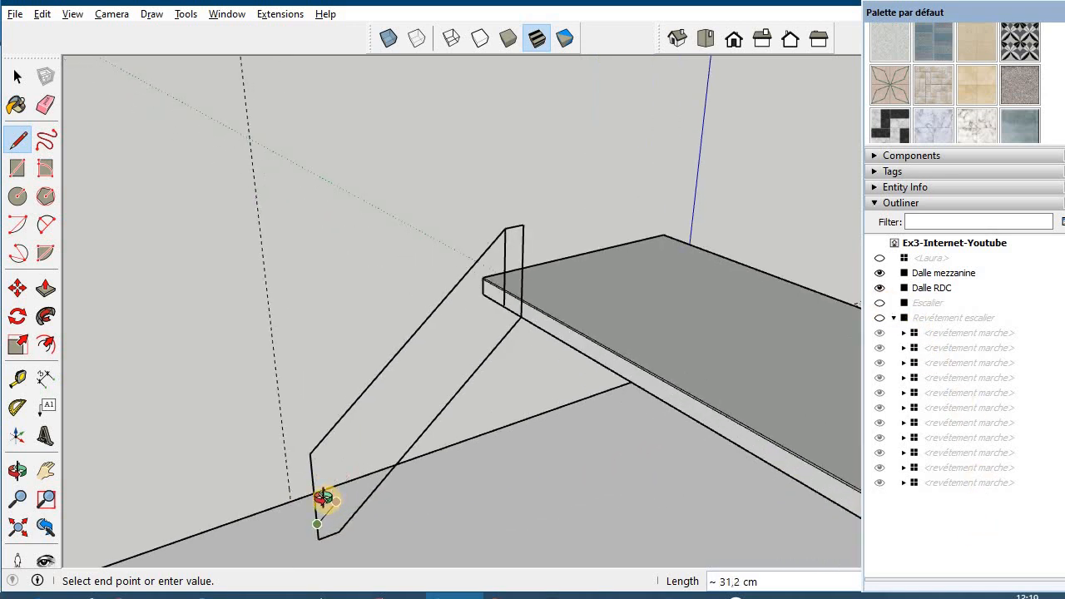
{"action": "key", "text": "Escape"}
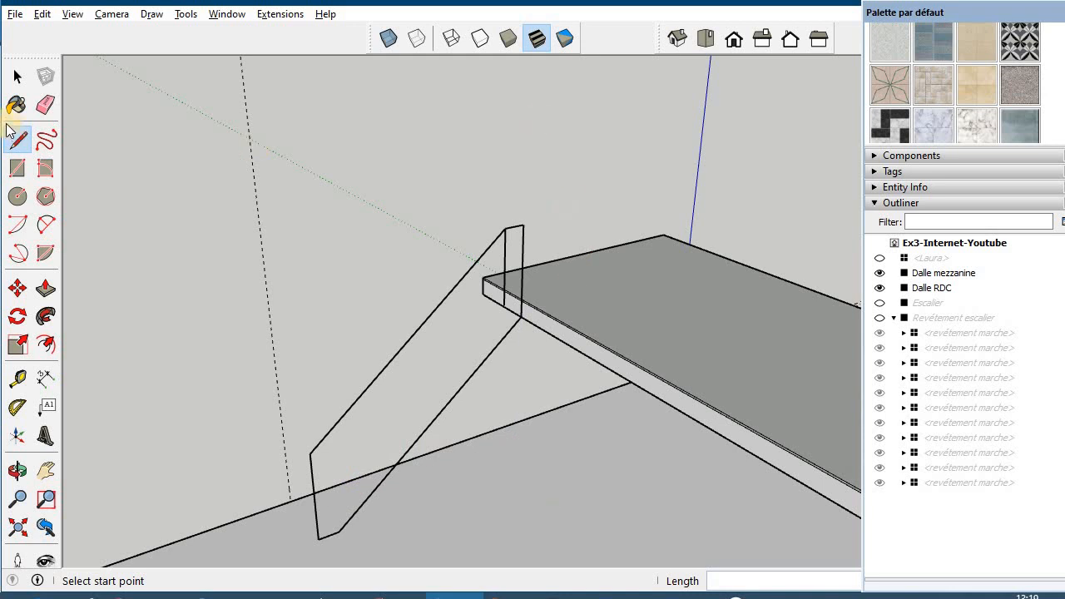
Erase the inner vertical line at the upper end of the side outline
{"action": "left_click", "coordinate": [46, 105]}
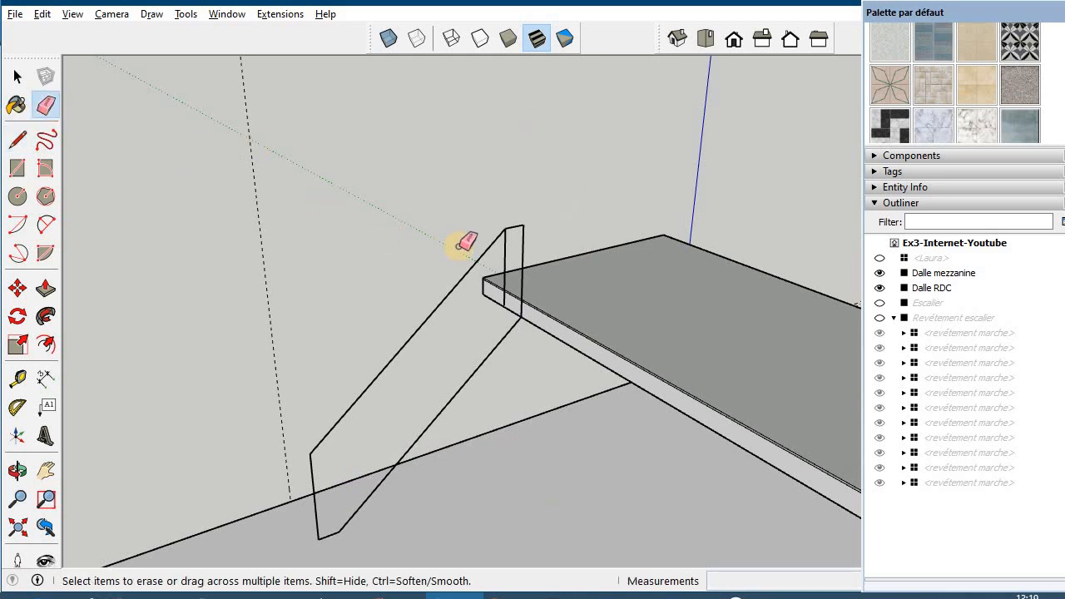
{"action": "left_click", "coordinate": [504, 261]}
{"action": "scroll", "coordinate": [464, 309], "scroll_direction": "down", "scroll_amount": 2}
{"action": "scroll", "coordinate": [464, 310], "scroll_direction": "up", "scroll_amount": 3}
{"action": "scroll", "coordinate": [308, 274], "scroll_direction": "down", "scroll_amount": 2}
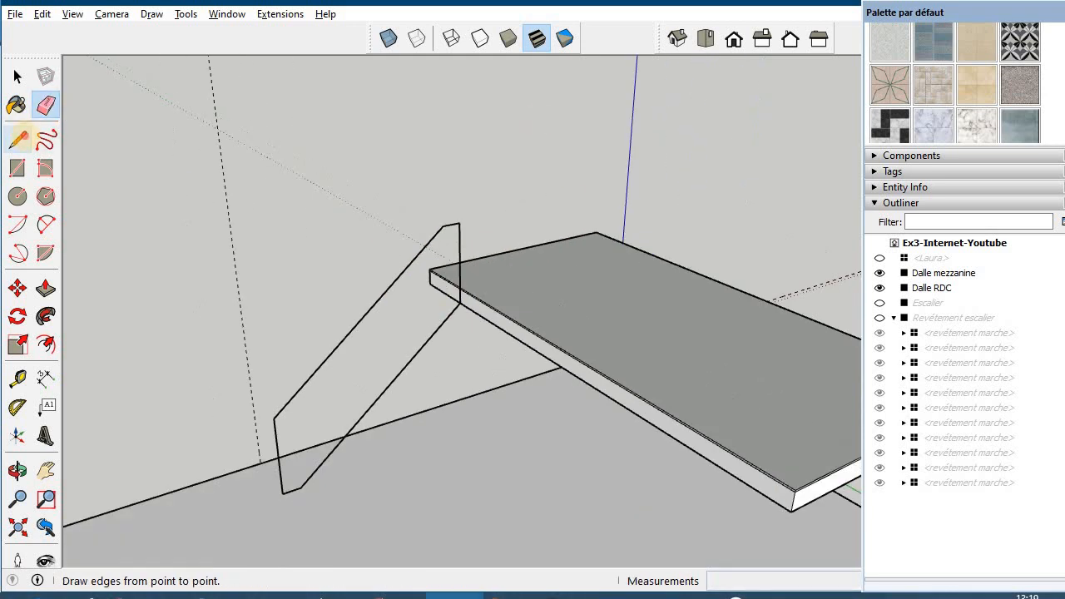
Draw a diagonal line from the outline's upper outer corner to its lowest front corner to fill the outline with faces
{"action": "left_click", "coordinate": [19, 139]}
{"action": "left_click", "coordinate": [459, 225]}
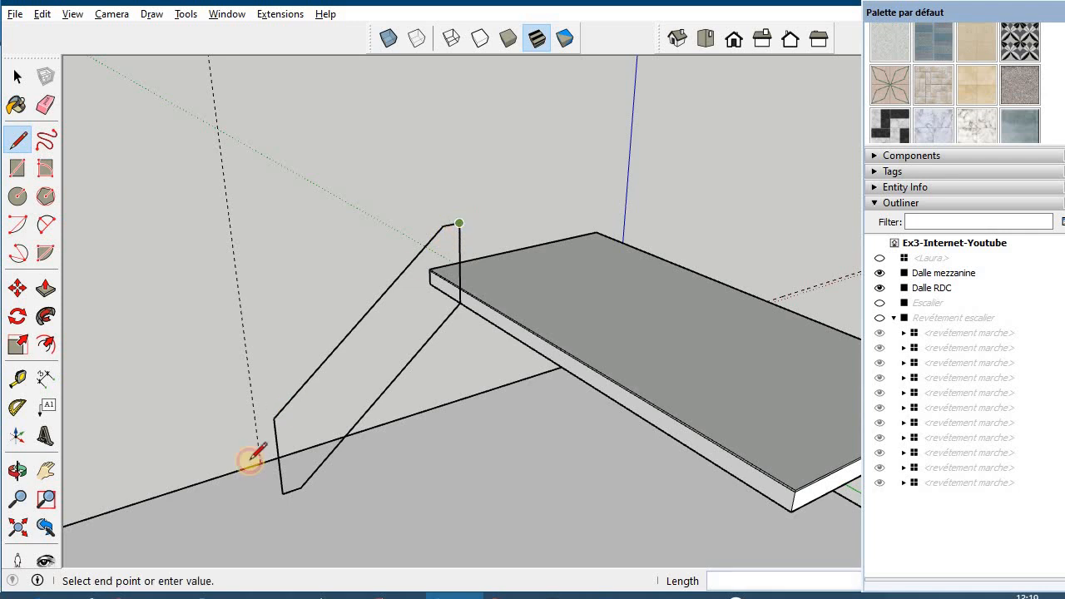
{"action": "left_click", "coordinate": [285, 490]}
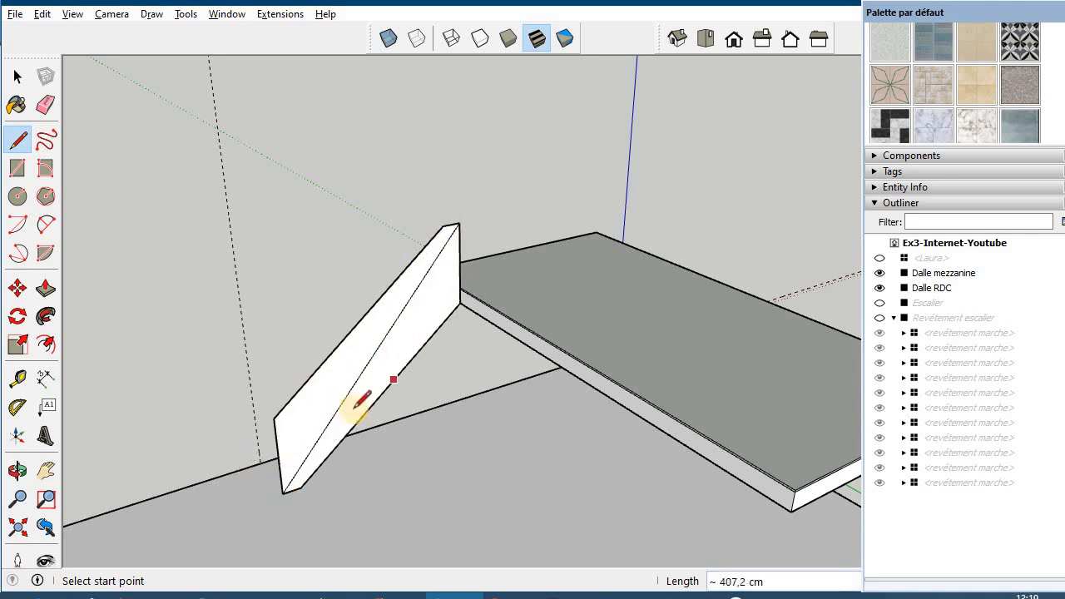
Erase the diagonal line across the side outline so it forms one single face
{"action": "key", "text": "space"}
{"action": "key", "text": "e"}
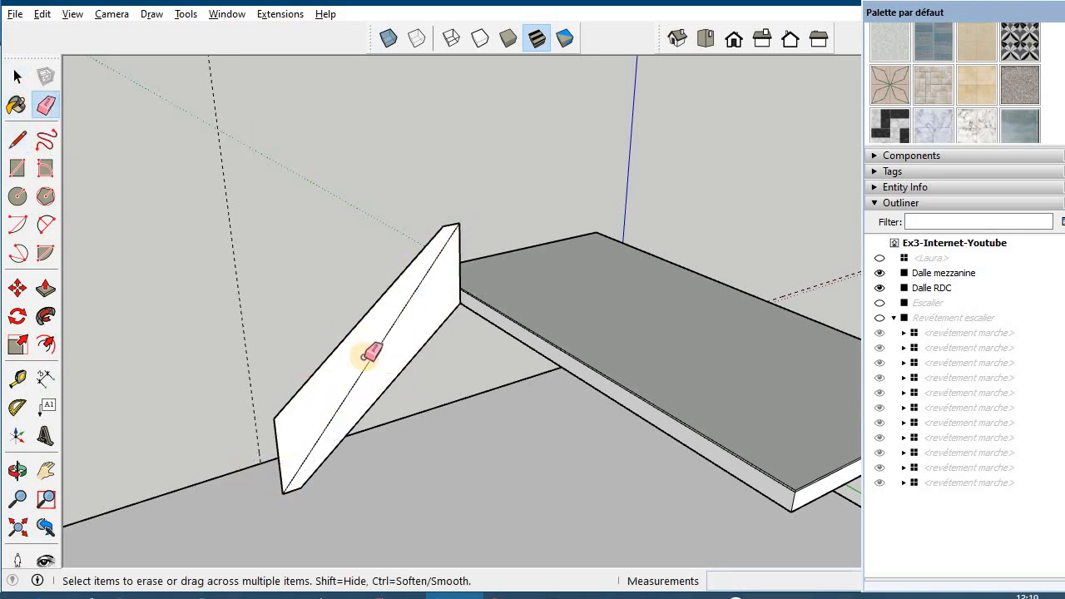
{"action": "left_click", "coordinate": [371, 359]}
Extrude the side guard face 10 cm with Push/Pull
{"action": "middle_click_drag", "start_coordinate": [375, 356], "coordinate": [369, 387]}
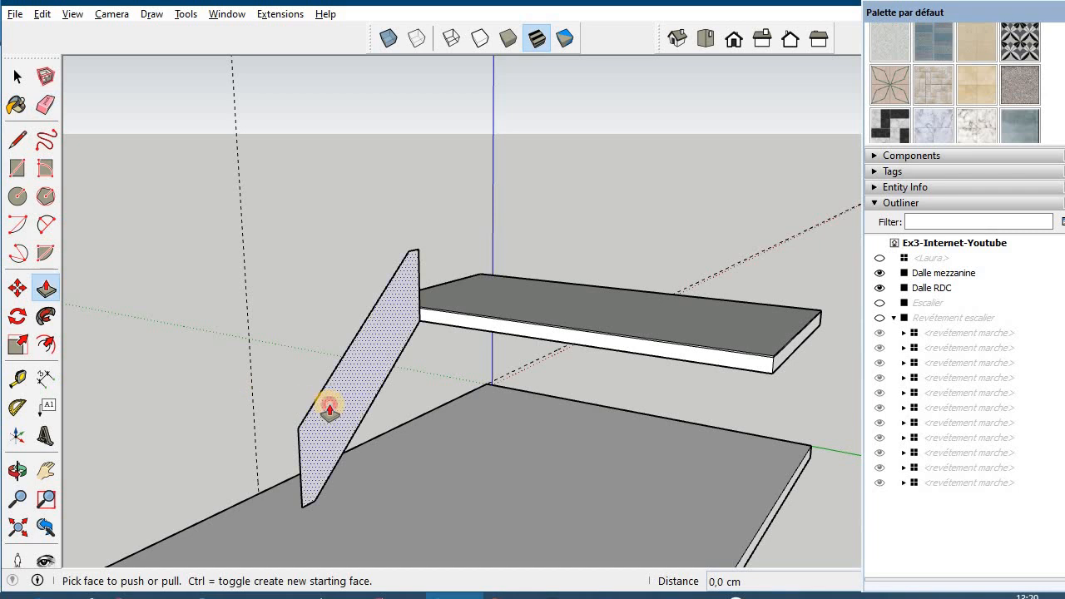
{"action": "left_click_drag", "start_coordinate": [330, 408], "coordinate": [338, 414]}
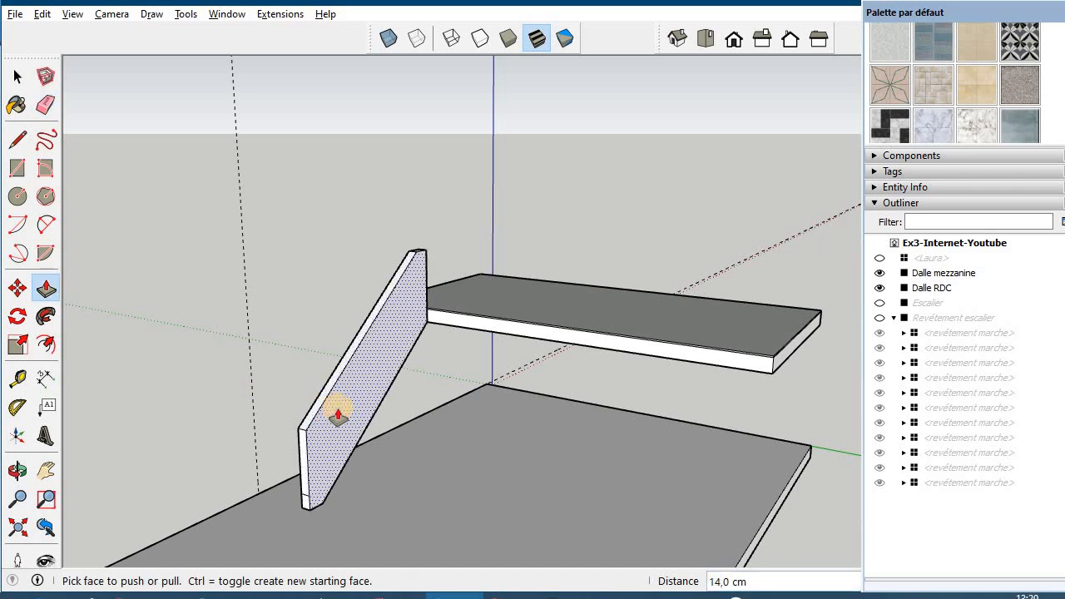
{"action": "type", "text": "10"}
{"action": "key", "text": "Return"}
Erase the leftover short edge across the front end of the side guard, near its base
{"action": "scroll", "coordinate": [371, 474], "scroll_direction": "up", "scroll_amount": 4}
{"action": "middle_click_drag", "start_coordinate": [394, 449], "coordinate": [425, 427]}
{"action": "scroll", "coordinate": [367, 483], "scroll_direction": "down", "scroll_amount": 2}
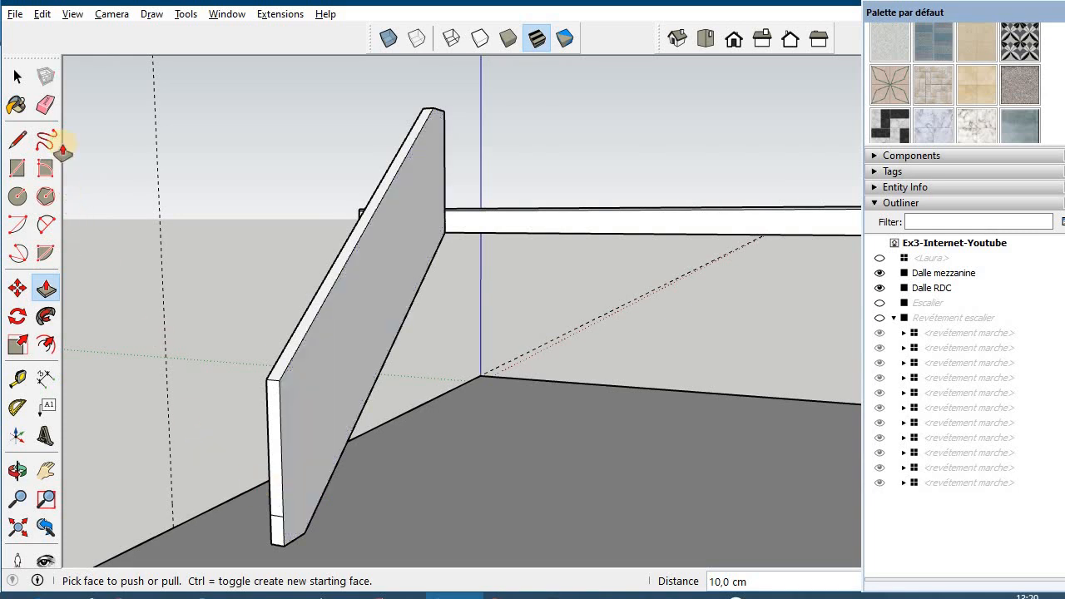
{"action": "left_click", "coordinate": [46, 104]}
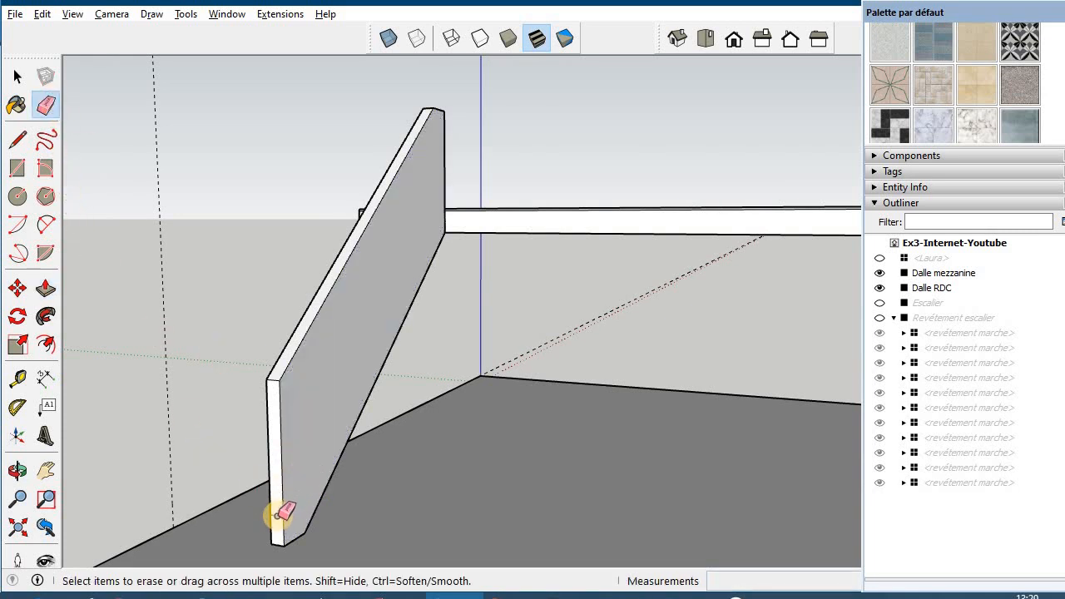
Draw a rectangle about 510 × 110 cm from the stair guard's upper end corner to the mezzanine slab's lower far corner
{"action": "scroll", "coordinate": [409, 507], "scroll_direction": "down", "scroll_amount": 3}
{"action": "middle_click_drag", "start_coordinate": [422, 501], "coordinate": [426, 497]}
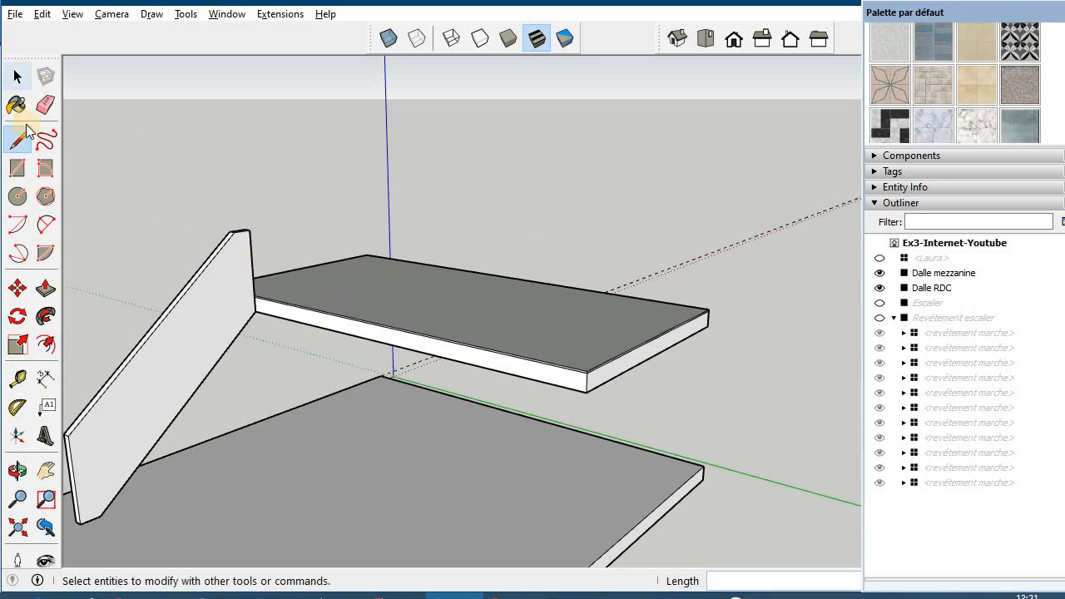
{"action": "left_click", "coordinate": [17, 168]}
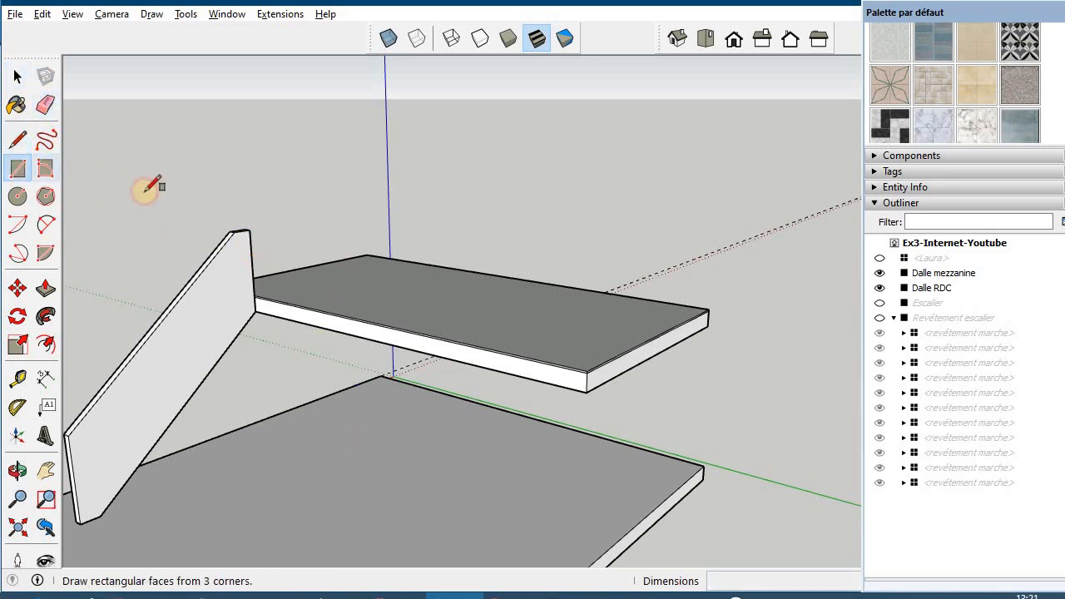
{"action": "scroll", "coordinate": [183, 150], "scroll_direction": "up", "scroll_amount": 3}
{"action": "left_click", "coordinate": [238, 114]}
{"action": "left_click", "coordinate": [645, 348]}
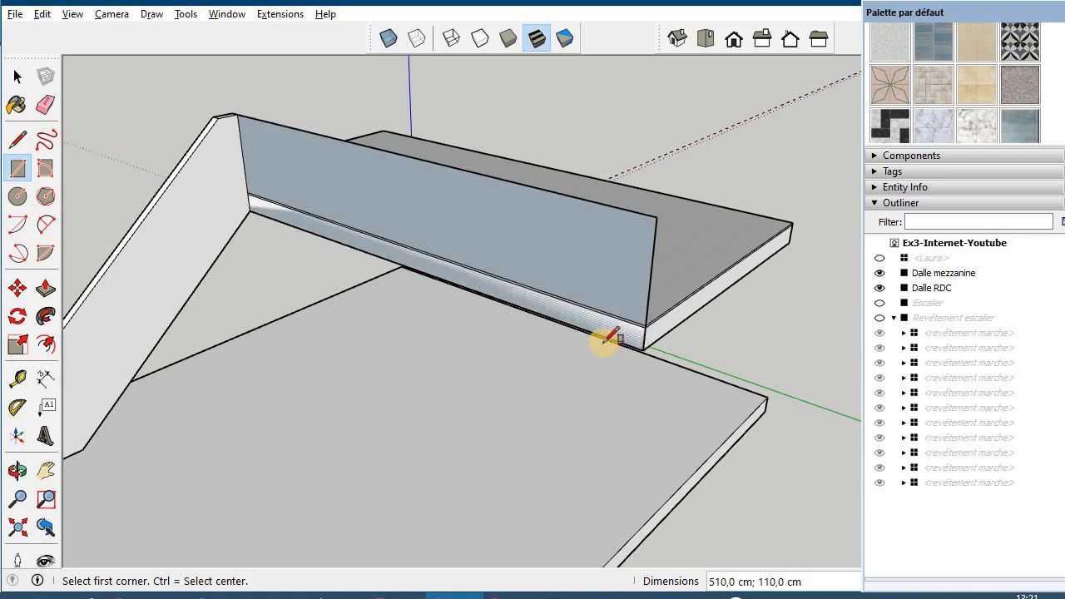
Extrude the rectangle along the mezzanine's edge outward by 10 cm to form its guard wall
{"action": "left_click", "coordinate": [46, 288]}
{"action": "left_click_drag", "start_coordinate": [471, 221], "coordinate": [457, 227]}
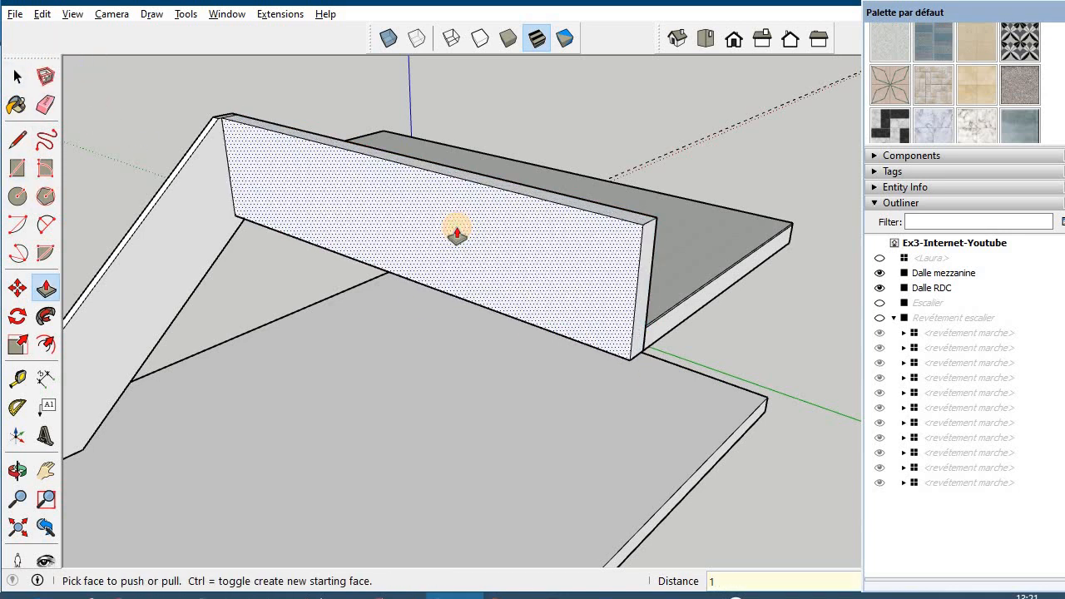
{"action": "left_click", "coordinate": [457, 234]}
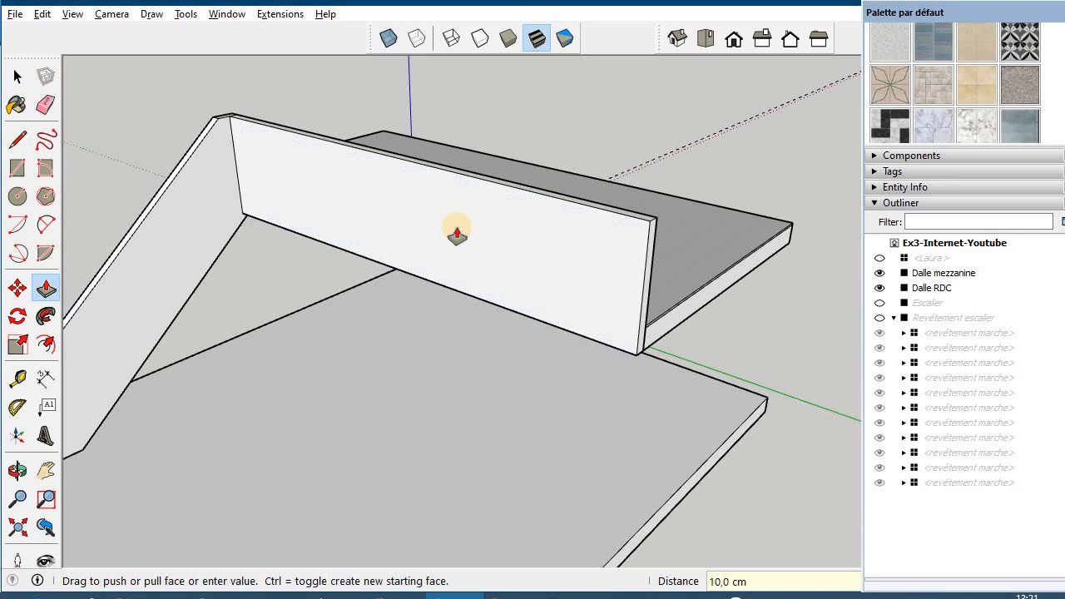
{"action": "left_click", "coordinate": [513, 308]}
Unhide the Revêtement escalier and Escalier groups and view the staircase from its open side
{"action": "scroll", "coordinate": [514, 309], "scroll_direction": "down", "scroll_amount": 3}
{"action": "middle_click_drag", "start_coordinate": [513, 309], "coordinate": [682, 326]}
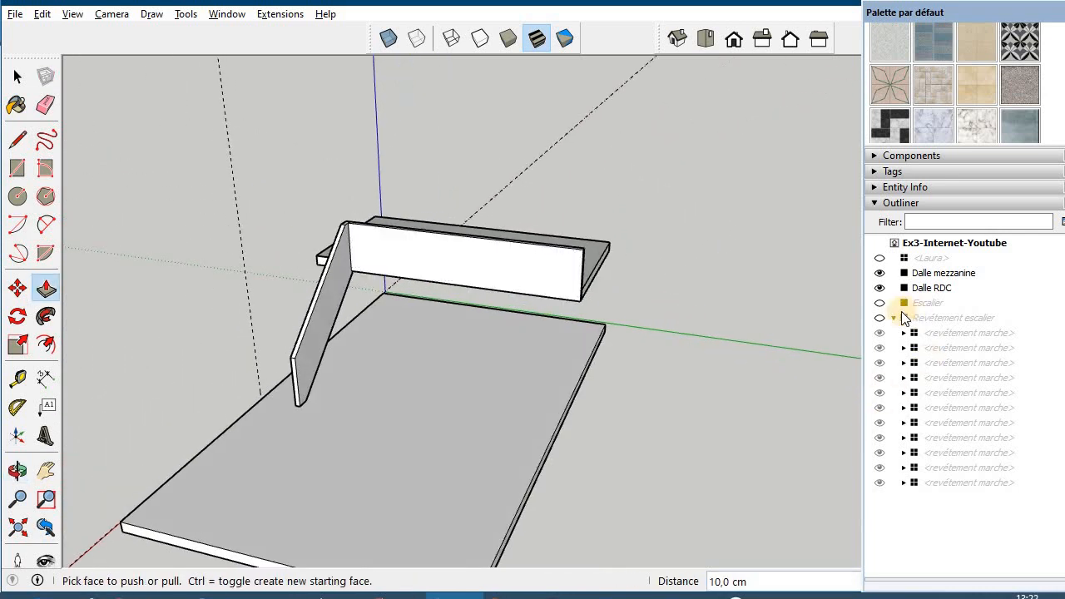
{"action": "left_click", "coordinate": [882, 319]}
{"action": "left_click", "coordinate": [881, 304]}
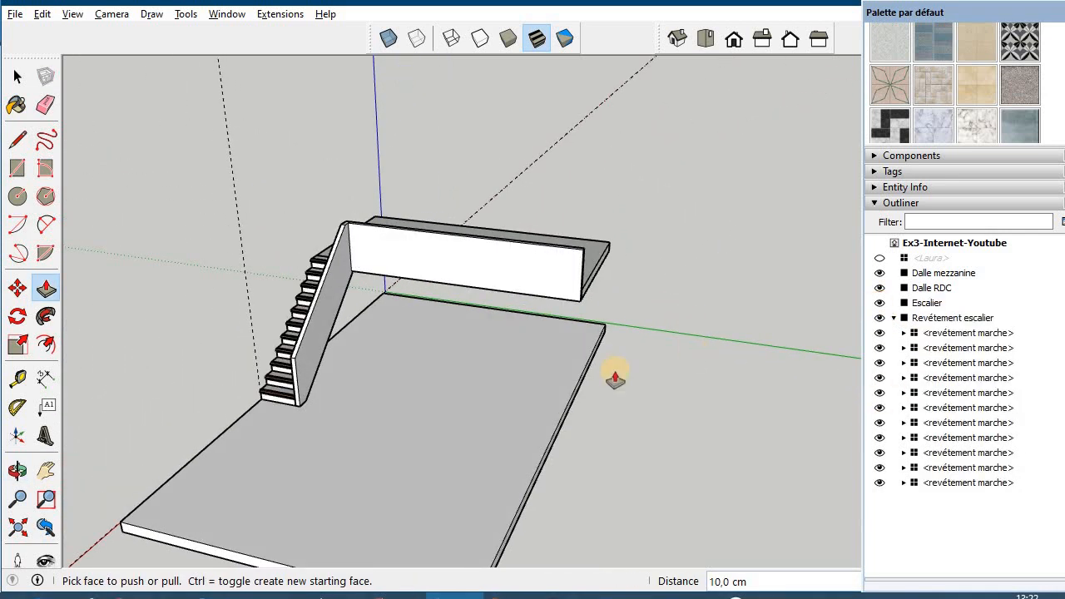
{"action": "middle_click_drag", "start_coordinate": [614, 381], "coordinate": [783, 343]}
{"action": "scroll", "coordinate": [526, 342], "scroll_direction": "up", "scroll_amount": 3}
{"action": "middle_click_drag", "start_coordinate": [428, 322], "coordinate": [666, 342]}
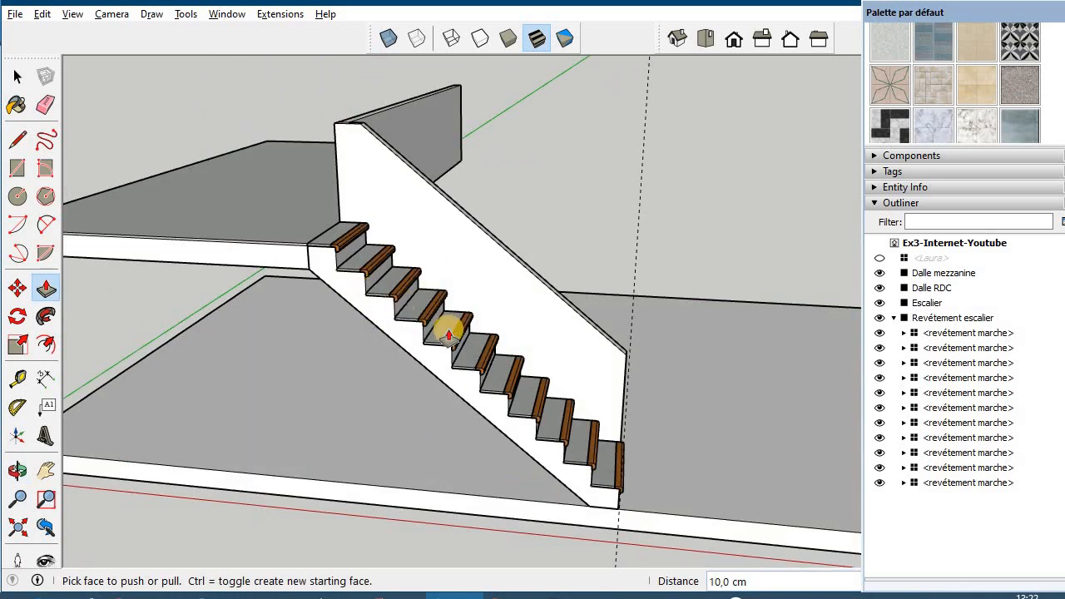